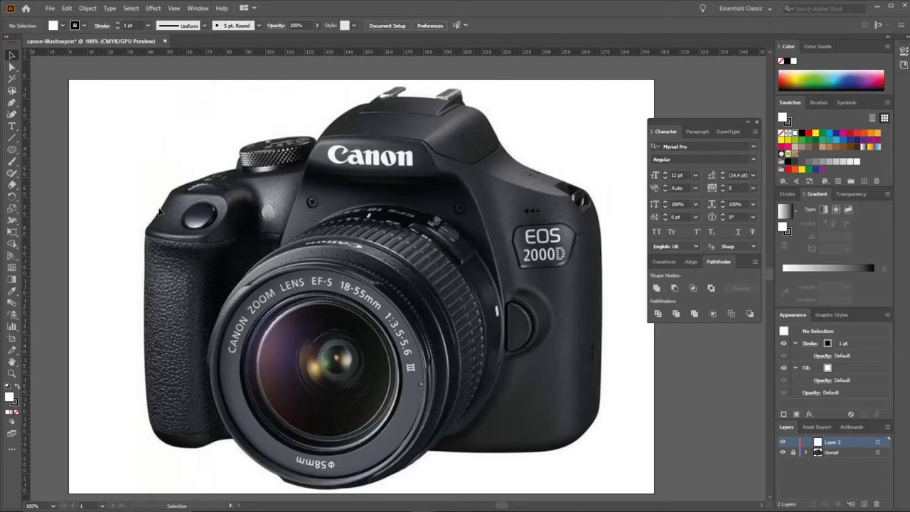
Start the Pen outline at the camera's top edge and curve it along the top contour
{"action": "key", "text": "p"}
{"action": "scroll", "coordinate": [528, 152], "scroll_direction": "up", "scroll_amount": 5}
{"action": "scroll", "coordinate": [448, 160], "scroll_direction": "down", "scroll_amount": 5}
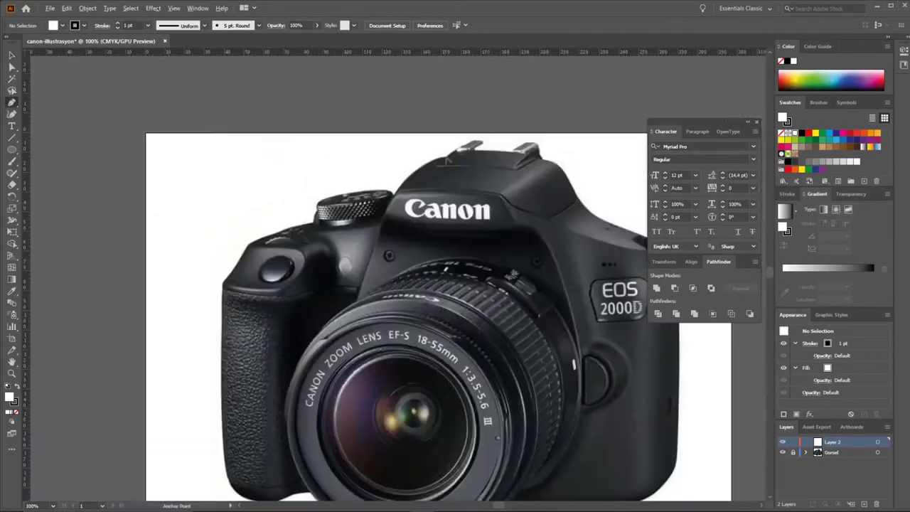
{"action": "scroll", "coordinate": [448, 160], "scroll_direction": "up", "scroll_amount": 3}
{"action": "left_click_drag", "start_coordinate": [466, 147], "coordinate": [430, 145]}
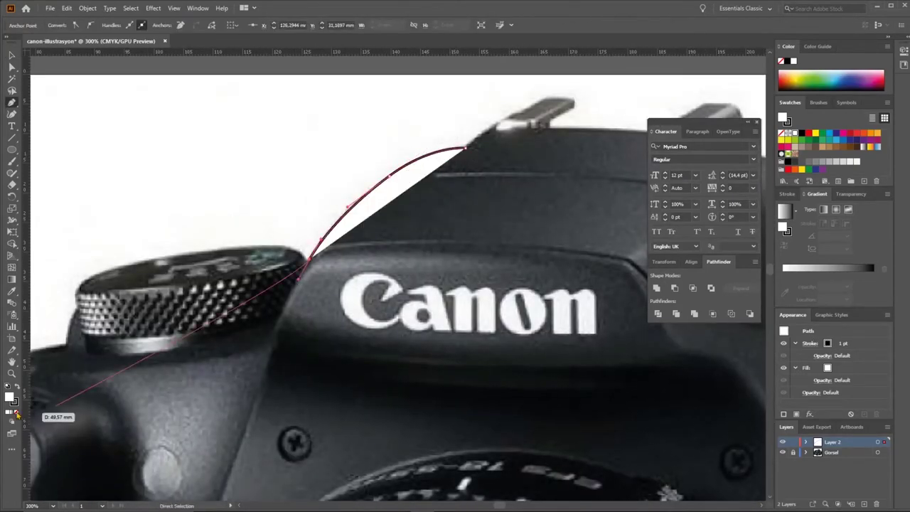
{"action": "left_click", "coordinate": [284, 313]}
{"action": "left_click_drag", "start_coordinate": [305, 299], "coordinate": [565, 185]}
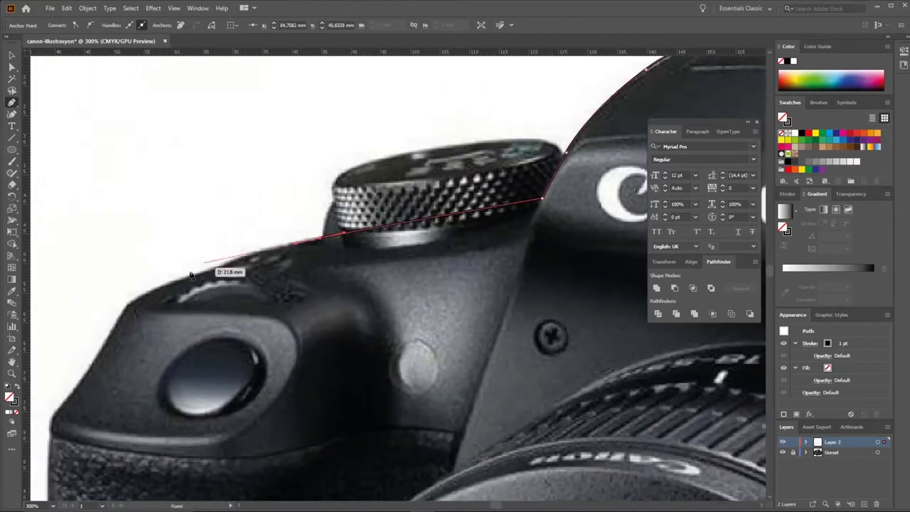
{"action": "scroll", "coordinate": [135, 298], "scroll_direction": "up", "scroll_amount": 2}
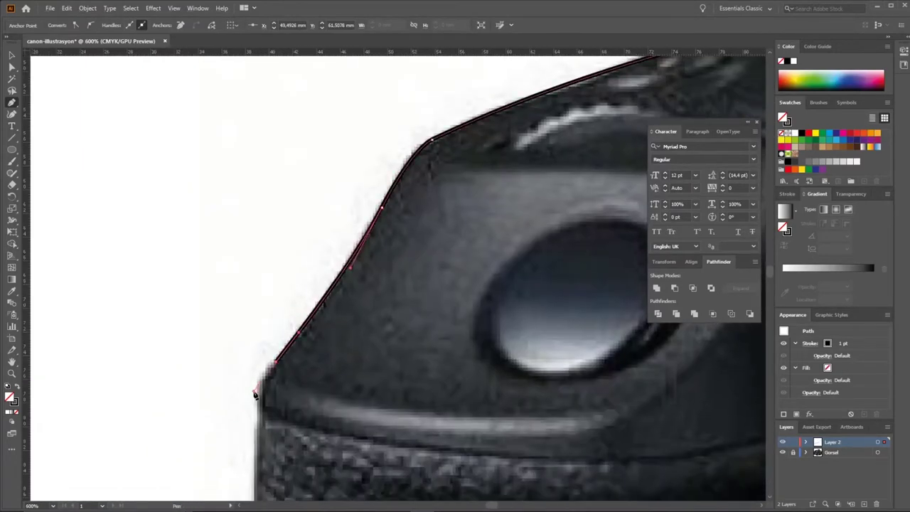
{"action": "scroll", "coordinate": [254, 393], "scroll_direction": "down", "scroll_amount": 2}
{"action": "scroll", "coordinate": [299, 341], "scroll_direction": "down", "scroll_amount": 5}
{"action": "scroll", "coordinate": [327, 305], "scroll_direction": "down", "scroll_amount": 4}
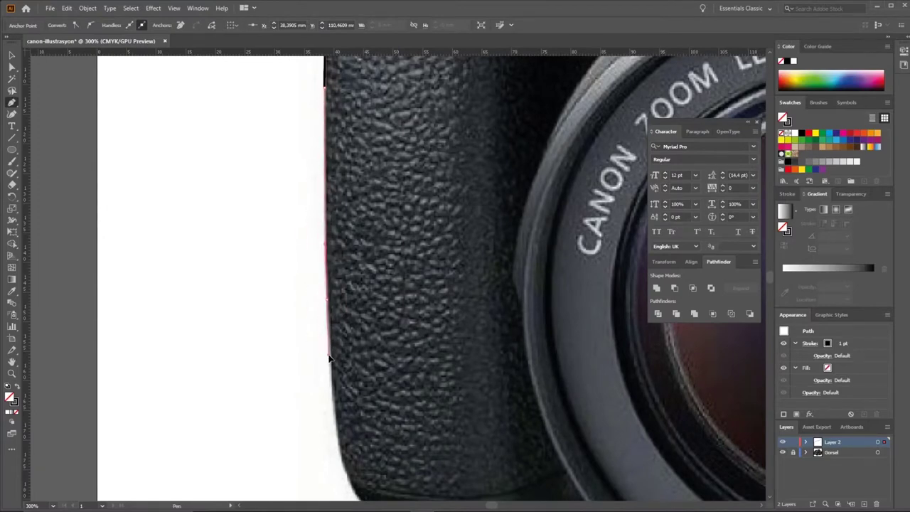
{"action": "scroll", "coordinate": [331, 377], "scroll_direction": "down", "scroll_amount": 3}
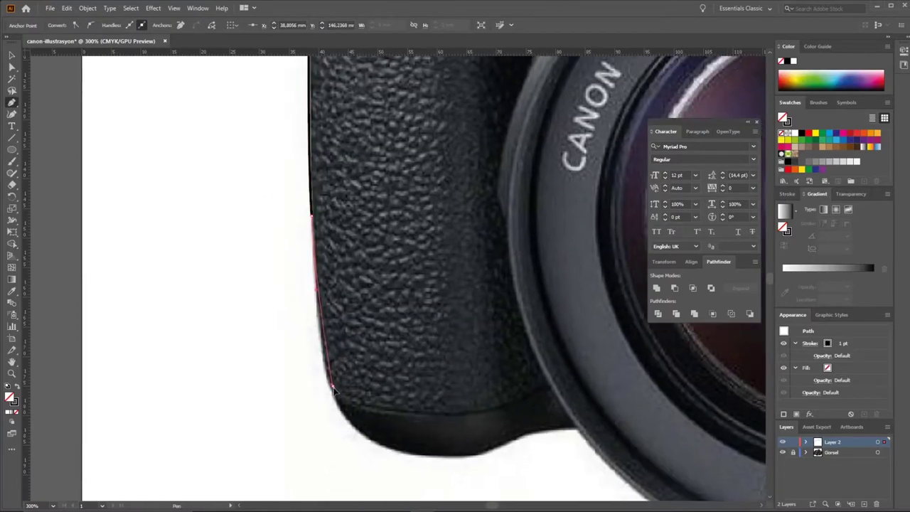
{"action": "scroll", "coordinate": [342, 414], "scroll_direction": "down", "scroll_amount": 2}
{"action": "scroll", "coordinate": [449, 405], "scroll_direction": "right", "scroll_amount": 2}
{"action": "left_click_drag", "start_coordinate": [349, 393], "coordinate": [442, 387]}
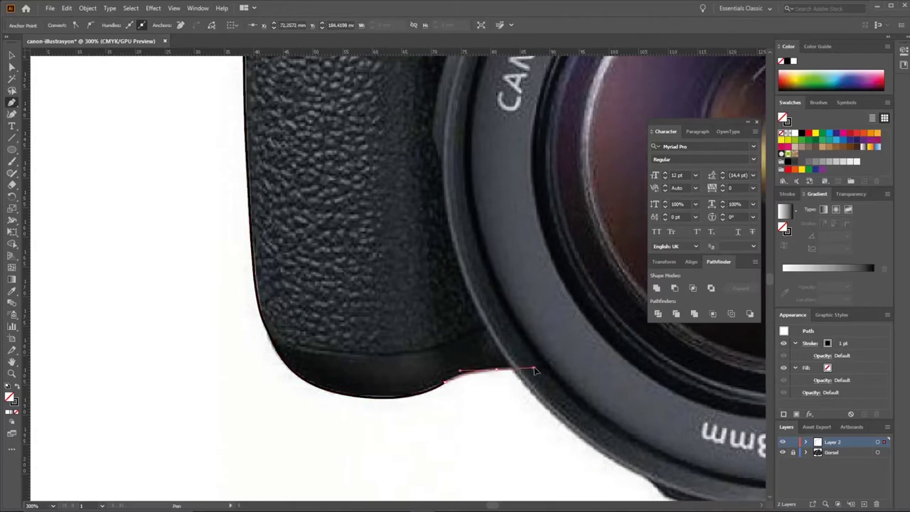
Continue the outline with a curved anchor at the camera body's bottom corner
{"action": "scroll", "coordinate": [536, 369], "scroll_direction": "down", "scroll_amount": 5}
{"action": "scroll", "coordinate": [530, 375], "scroll_direction": "up", "scroll_amount": 5}
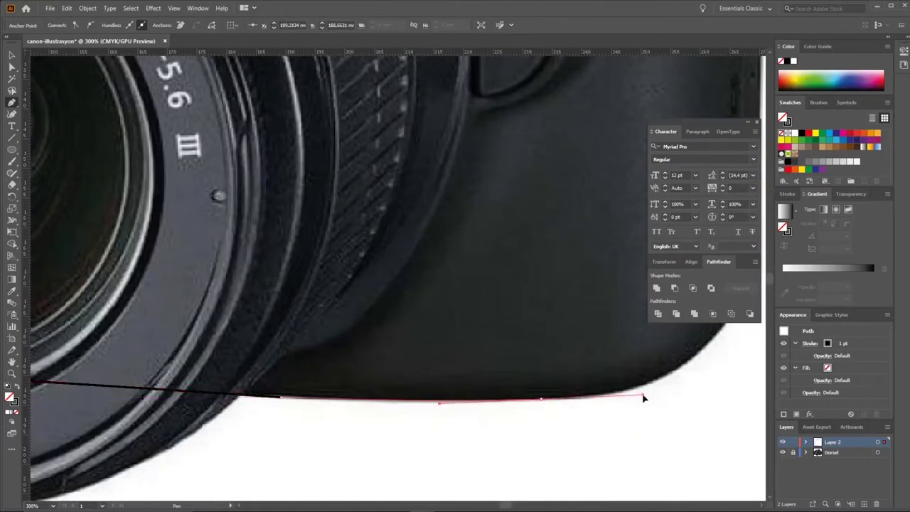
{"action": "left_click_drag", "start_coordinate": [643, 398], "coordinate": [693, 349]}
{"action": "scroll", "coordinate": [544, 319], "scroll_direction": "down", "scroll_amount": 3}
{"action": "scroll", "coordinate": [490, 275], "scroll_direction": "up", "scroll_amount": 5}
{"action": "scroll", "coordinate": [492, 261], "scroll_direction": "down", "scroll_amount": 2}
{"action": "scroll", "coordinate": [477, 320], "scroll_direction": "left", "scroll_amount": 1}
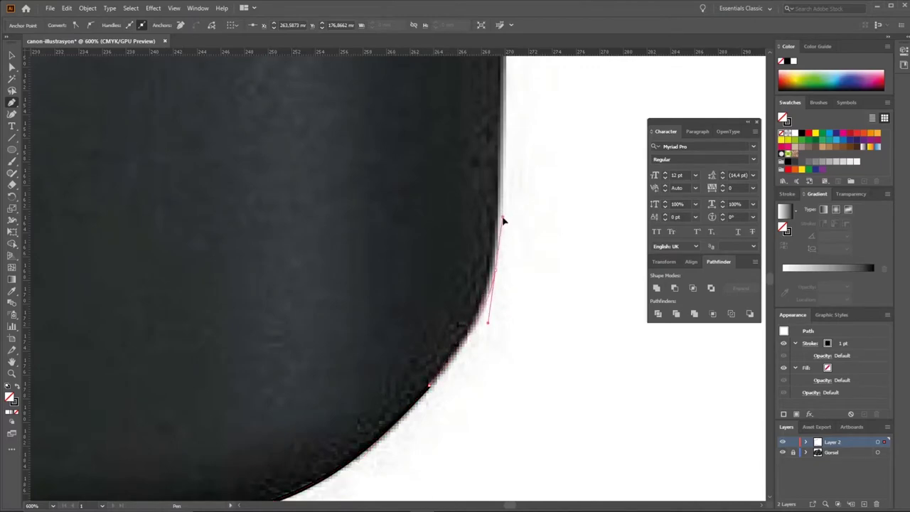
{"action": "scroll", "coordinate": [498, 206], "scroll_direction": "down", "scroll_amount": 2}
{"action": "scroll", "coordinate": [473, 152], "scroll_direction": "up", "scroll_amount": 3}
{"action": "scroll", "coordinate": [462, 185], "scroll_direction": "up", "scroll_amount": 5}
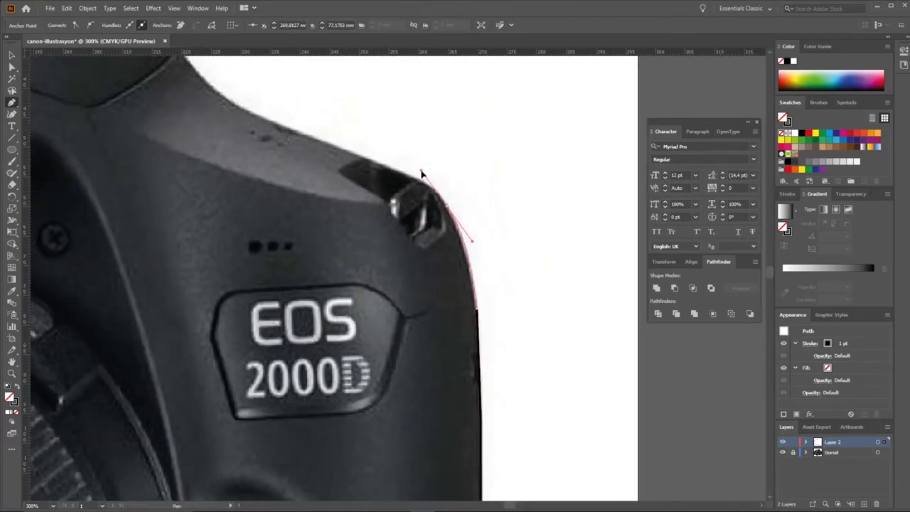
{"action": "scroll", "coordinate": [422, 172], "scroll_direction": "up", "scroll_amount": 2}
{"action": "scroll", "coordinate": [375, 158], "scroll_direction": "up", "scroll_amount": 3}
{"action": "scroll", "coordinate": [518, 258], "scroll_direction": "down", "scroll_amount": 2}
{"action": "scroll", "coordinate": [269, 236], "scroll_direction": "up", "scroll_amount": 2}
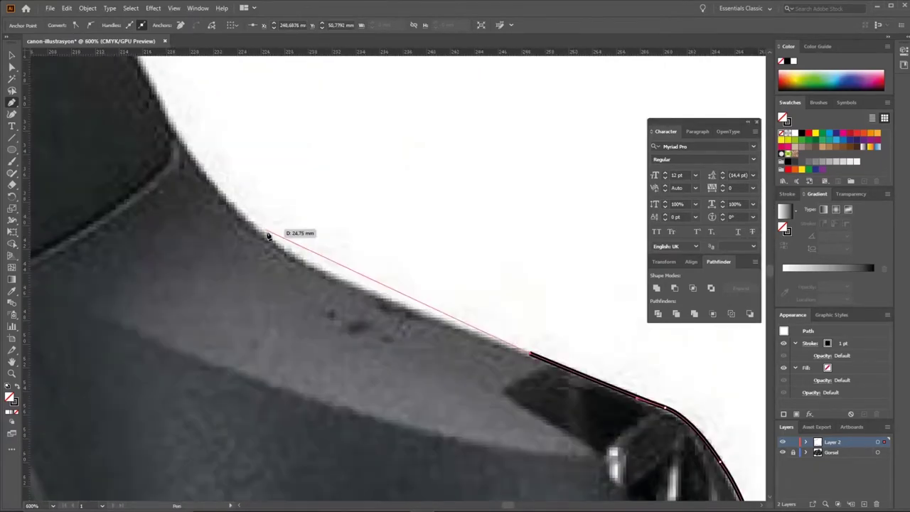
{"action": "scroll", "coordinate": [269, 236], "scroll_direction": "down", "scroll_amount": 1}
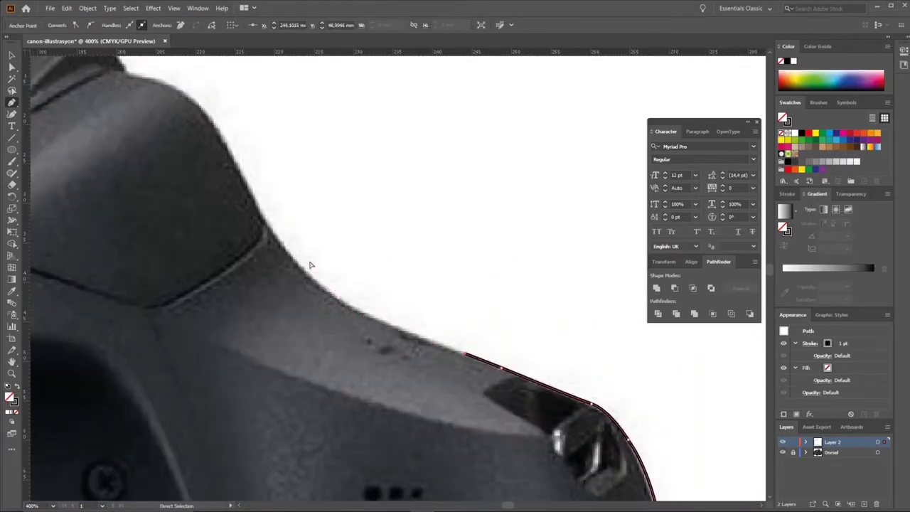
{"action": "scroll", "coordinate": [310, 265], "scroll_direction": "left", "scroll_amount": 1}
{"action": "scroll", "coordinate": [320, 199], "scroll_direction": "up", "scroll_amount": 3}
{"action": "scroll", "coordinate": [334, 153], "scroll_direction": "left", "scroll_amount": 3}
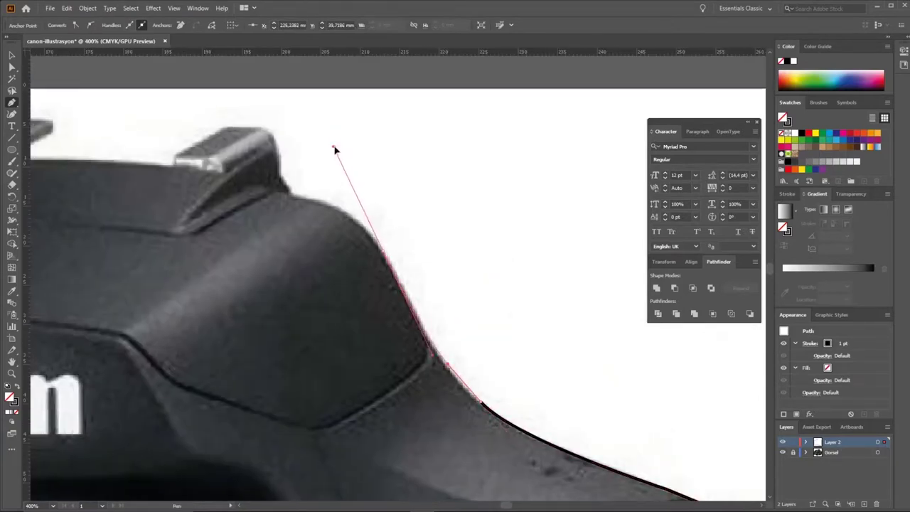
{"action": "scroll", "coordinate": [385, 246], "scroll_direction": "up", "scroll_amount": 1}
{"action": "scroll", "coordinate": [391, 284], "scroll_direction": "up", "scroll_amount": 2}
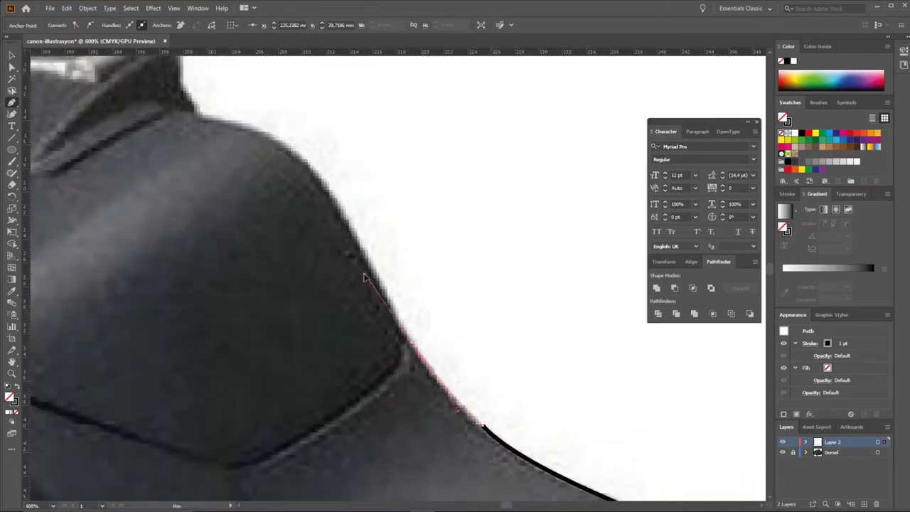
{"action": "scroll", "coordinate": [395, 317], "scroll_direction": "up", "scroll_amount": 1}
Anchor the camera's upper-right edge and close the outline back at its starting point
{"action": "left_click", "coordinate": [414, 381]}
{"action": "scroll", "coordinate": [426, 355], "scroll_direction": "up", "scroll_amount": 1}
{"action": "scroll", "coordinate": [426, 341], "scroll_direction": "left", "scroll_amount": 1}
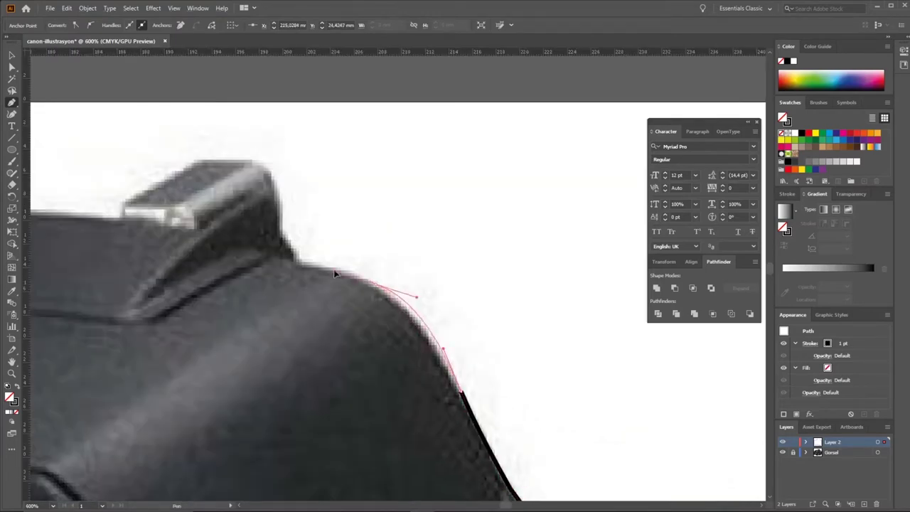
{"action": "scroll", "coordinate": [318, 266], "scroll_direction": "down", "scroll_amount": 3}
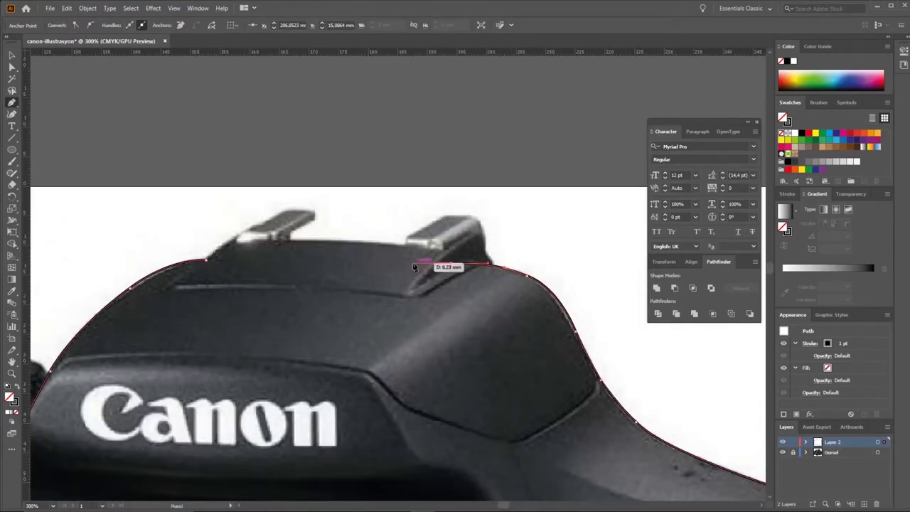
{"action": "left_click", "coordinate": [414, 267]}
{"action": "key", "text": "ctrl+0"}
{"action": "left_click", "coordinate": [502, 369]}
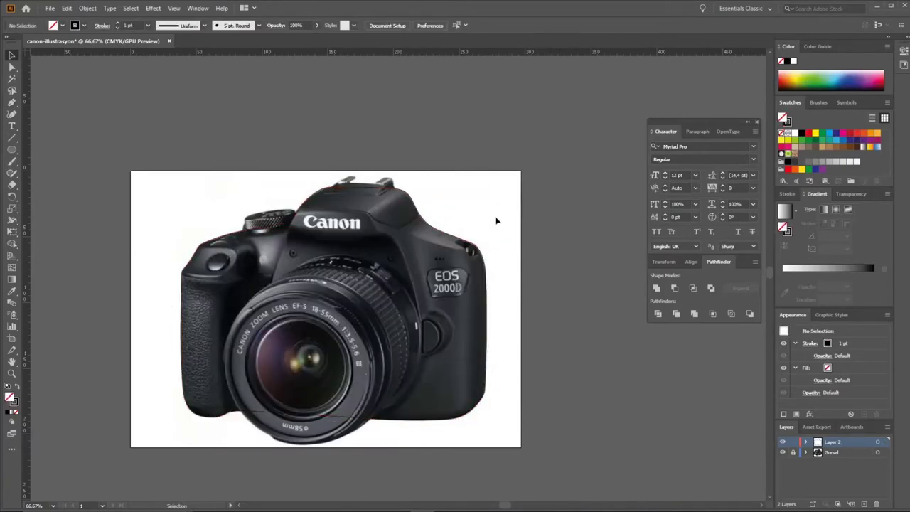
Preview the outline with a black fill, undo it, and save as canon-illustrasyon.ai
{"action": "left_click", "coordinate": [308, 212]}
{"action": "key", "text": "shift+x"}
{"action": "key", "text": "ctrl+z"}
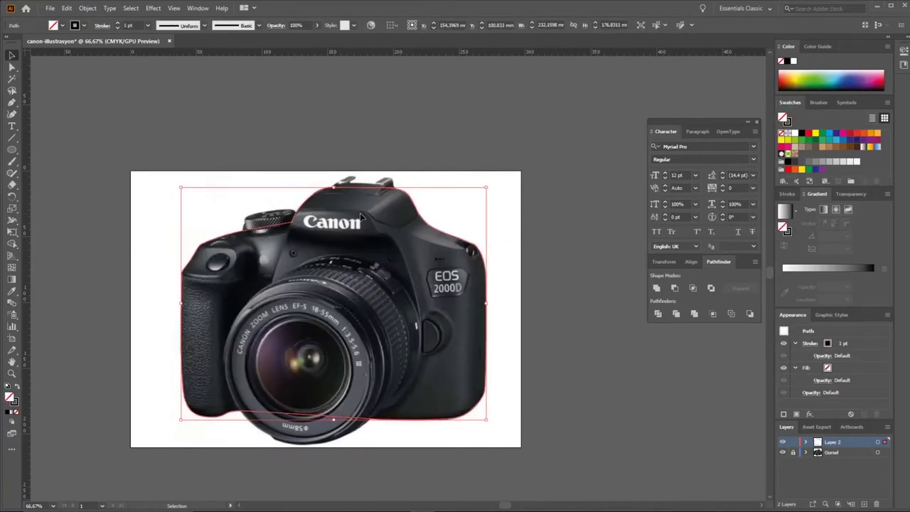
{"action": "key", "text": "ctrl+1"}
{"action": "scroll", "coordinate": [490, 193], "scroll_direction": "down", "scroll_amount": 2}
{"action": "key", "text": "ctrl+minus"}
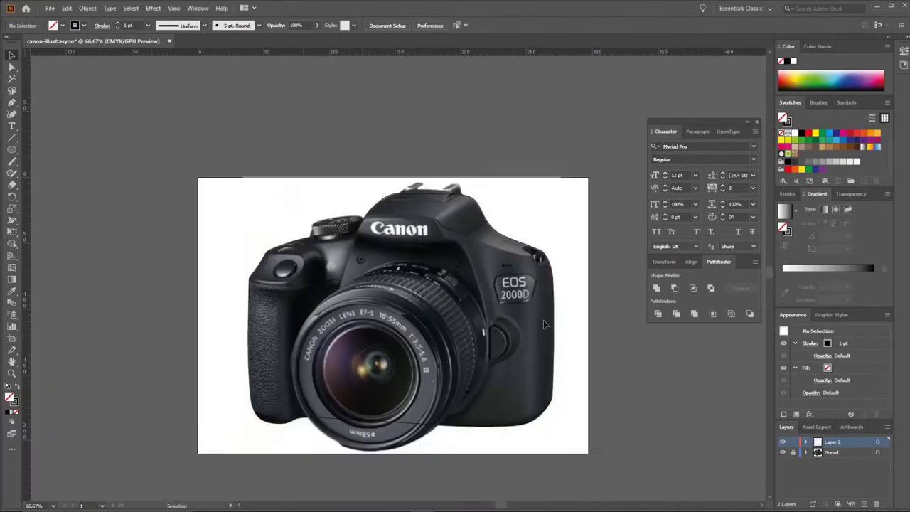
{"action": "scroll", "coordinate": [543, 320], "scroll_direction": "right", "scroll_amount": 2}
{"action": "key", "text": "ctrl+shift+s"}
{"action": "left_click", "coordinate": [388, 297]}
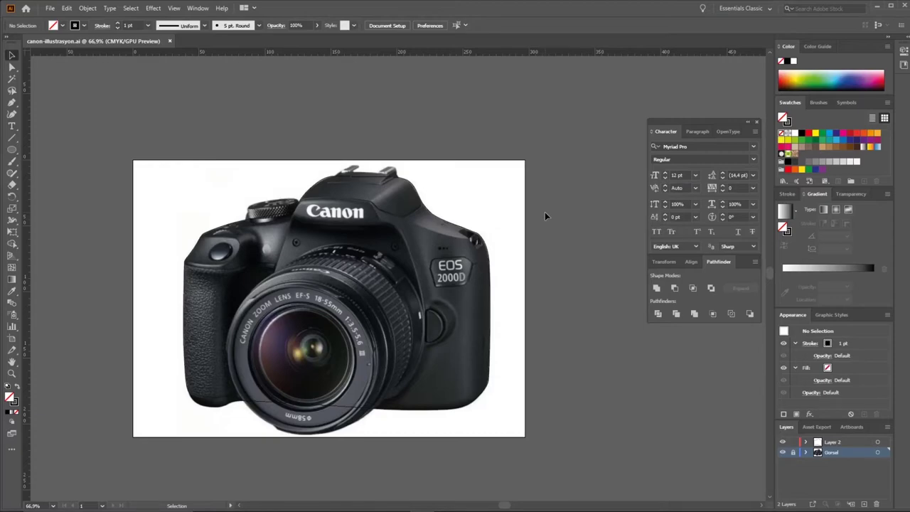
Zoom in on the camera's top edge and reshape the outline curve to hug it
{"action": "key", "text": "ctrl+equal"}
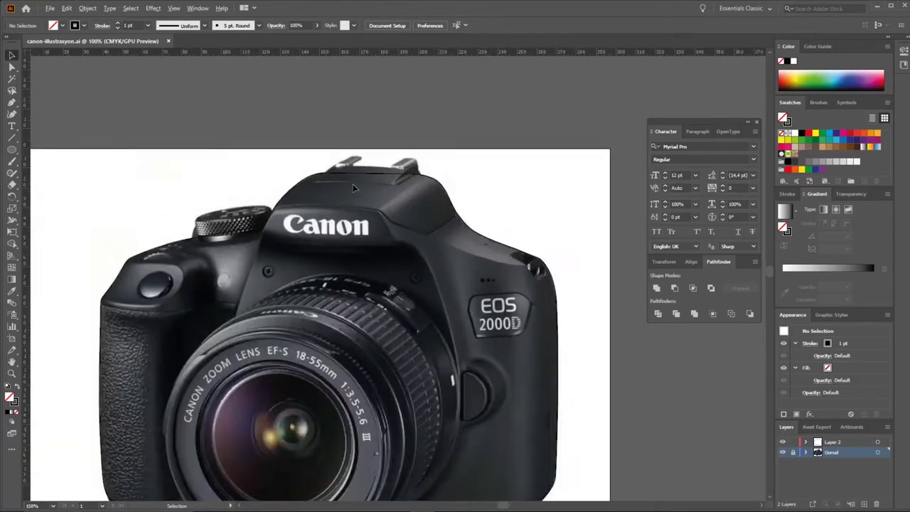
{"action": "key", "text": "ctrl+minus"}
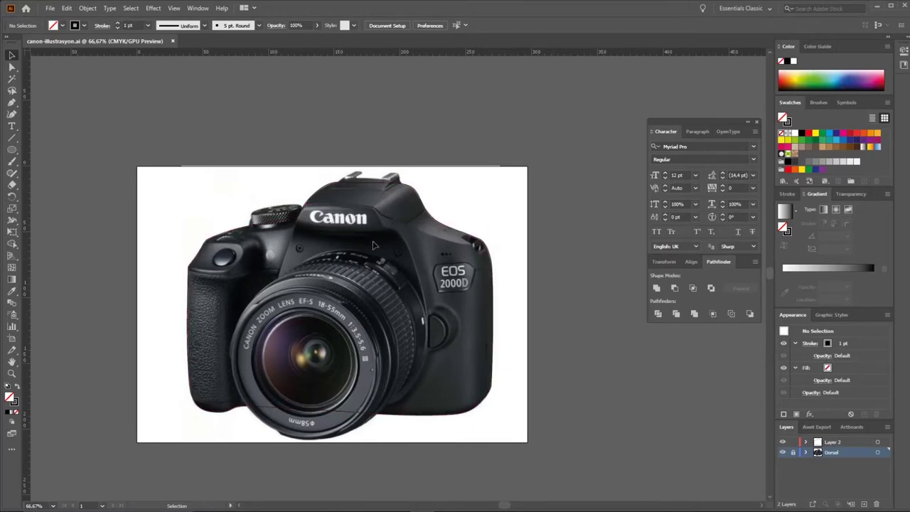
{"action": "key", "text": "z"}
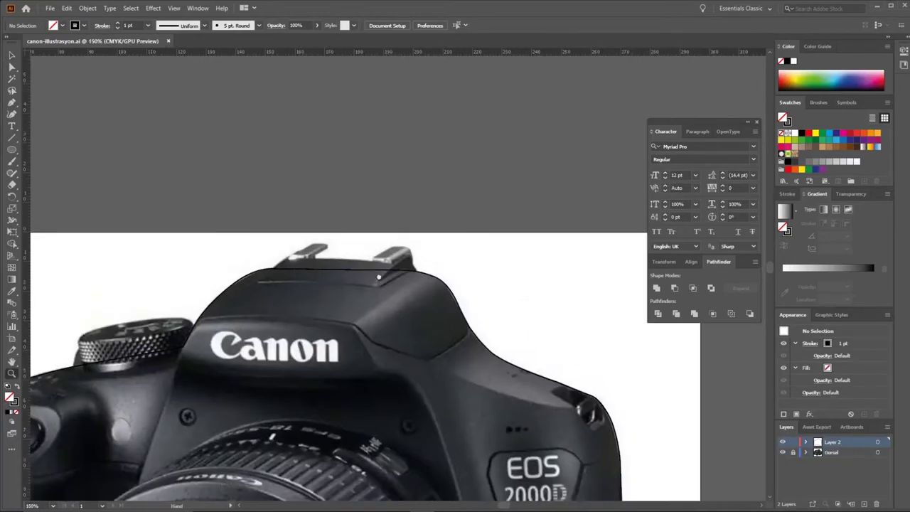
{"action": "left_click_drag", "start_coordinate": [375, 245], "coordinate": [492, 254]}
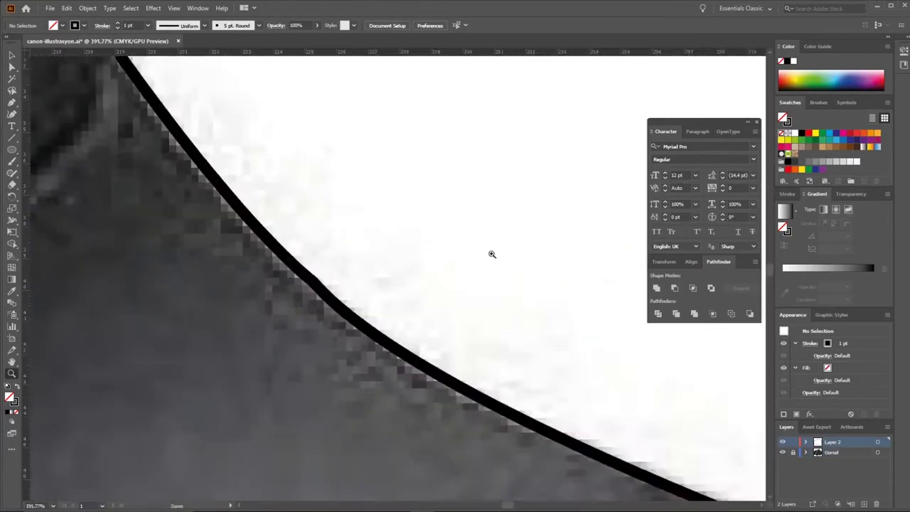
{"action": "key", "text": "a"}
{"action": "left_click", "coordinate": [349, 254]}
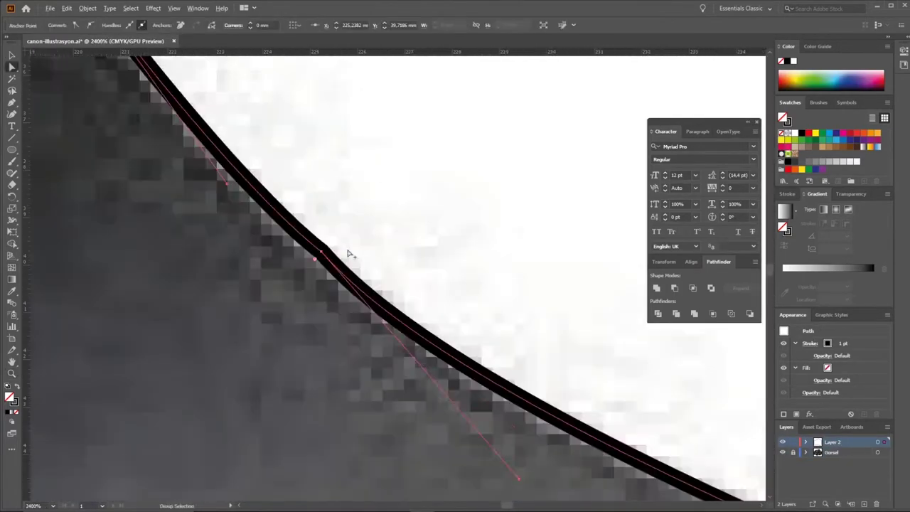
{"action": "scroll", "coordinate": [183, 154], "scroll_direction": "down", "scroll_amount": 5}
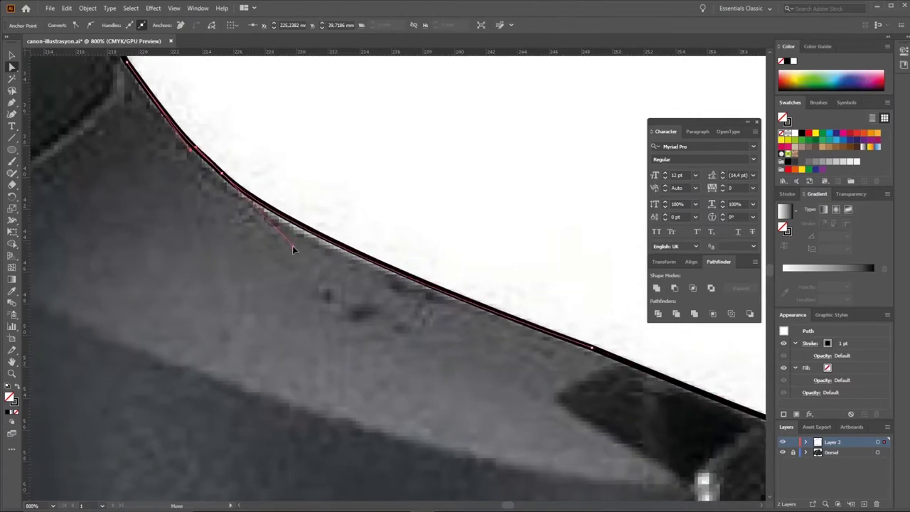
{"action": "scroll", "coordinate": [294, 243], "scroll_direction": "up", "scroll_amount": 5}
{"action": "left_click_drag", "start_coordinate": [361, 293], "coordinate": [361, 295]}
{"action": "key", "text": "ctrl+shift+a"}
{"action": "key", "text": "ctrl+0"}
{"action": "key", "text": "v"}
{"action": "key", "text": "ctrl+1"}
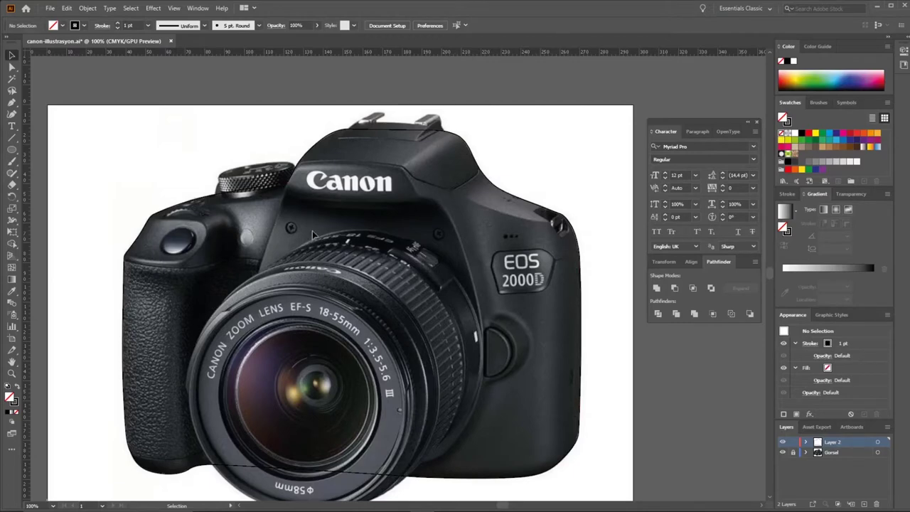
Trace the top viewfinder housing around the logo as a closed path
{"action": "key", "text": "p"}
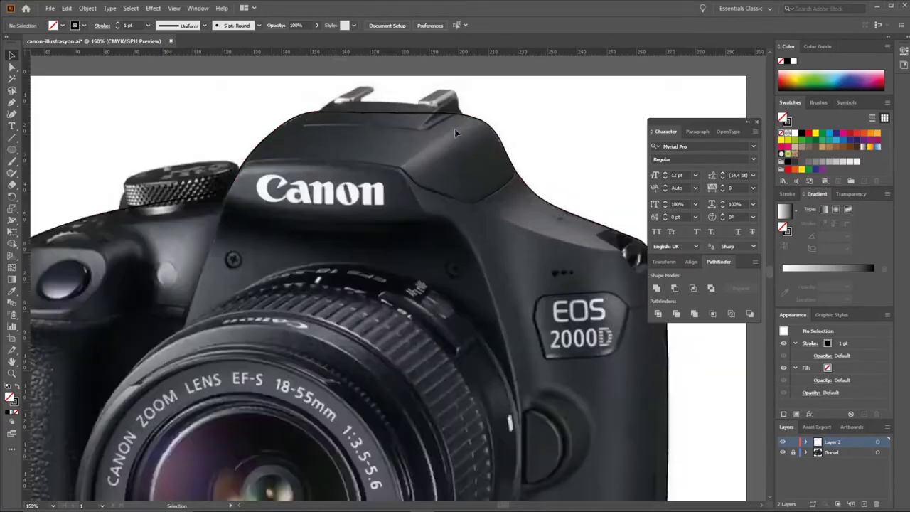
{"action": "scroll", "coordinate": [455, 129], "scroll_direction": "up", "scroll_amount": 4}
{"action": "left_click", "coordinate": [423, 250]}
{"action": "scroll", "coordinate": [478, 261], "scroll_direction": "up", "scroll_amount": 2}
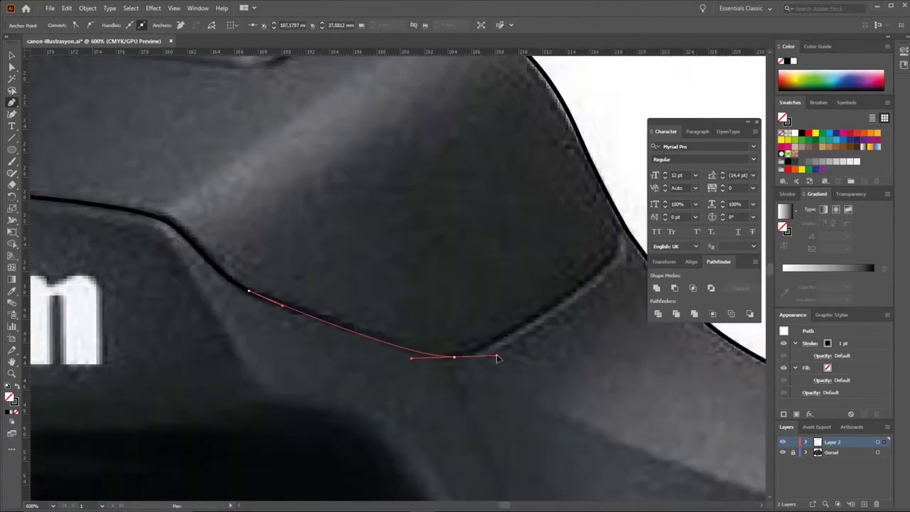
{"action": "left_click_drag", "start_coordinate": [366, 400], "coordinate": [382, 402]}
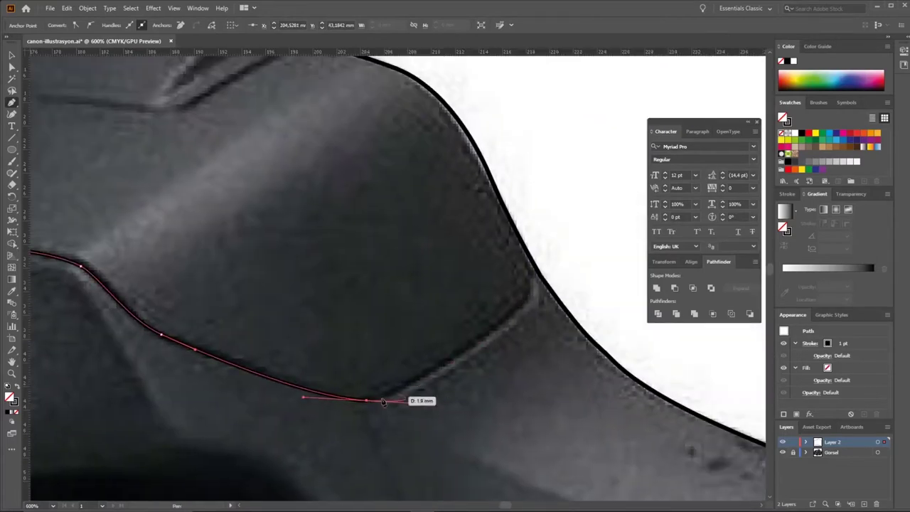
{"action": "scroll", "coordinate": [519, 242], "scroll_direction": "down", "scroll_amount": 2}
{"action": "scroll", "coordinate": [518, 203], "scroll_direction": "up", "scroll_amount": 1}
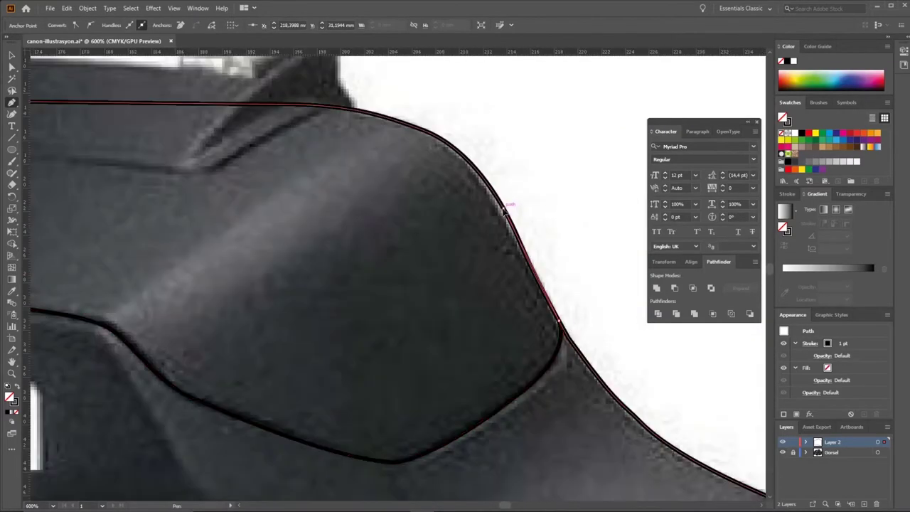
{"action": "scroll", "coordinate": [507, 203], "scroll_direction": "down", "scroll_amount": 1}
{"action": "left_click", "coordinate": [225, 181]}
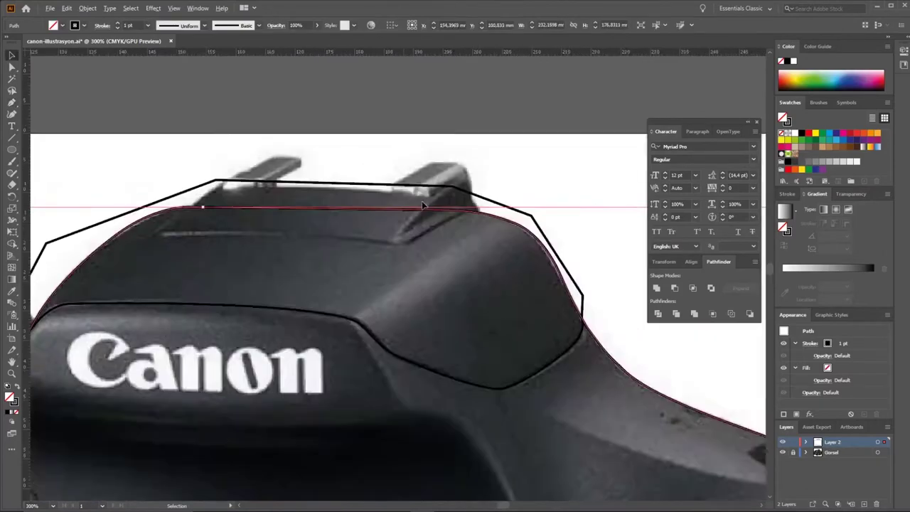
Draw the right shoulder panel path with a curved edge beside the housing
{"action": "scroll", "coordinate": [434, 243], "scroll_direction": "down", "scroll_amount": 3}
{"action": "scroll", "coordinate": [532, 253], "scroll_direction": "up", "scroll_amount": 2}
{"action": "scroll", "coordinate": [531, 252], "scroll_direction": "up", "scroll_amount": 2}
{"action": "scroll", "coordinate": [519, 253], "scroll_direction": "down", "scroll_amount": 4}
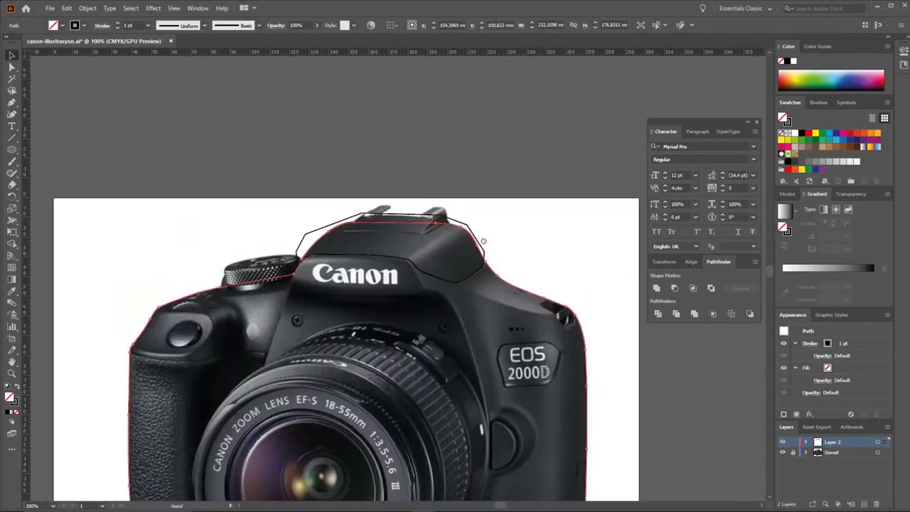
{"action": "scroll", "coordinate": [501, 254], "scroll_direction": "up", "scroll_amount": 3}
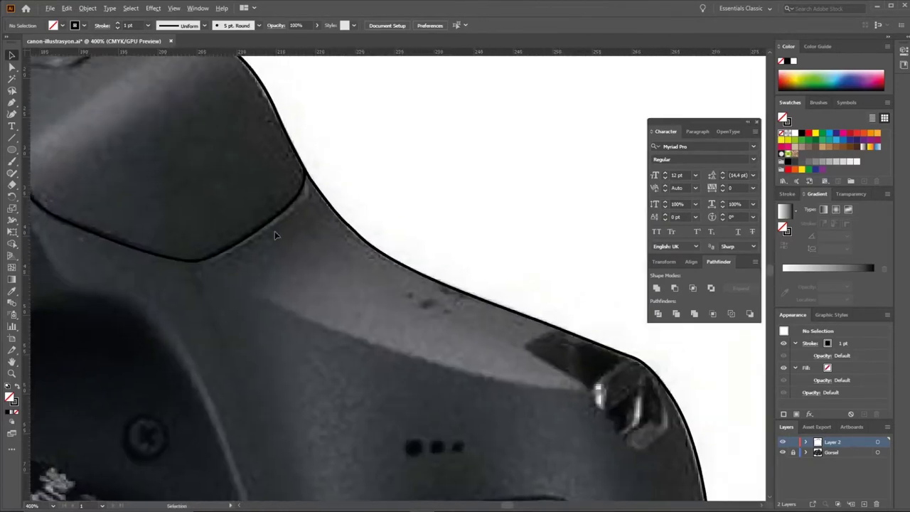
{"action": "mouse_move", "coordinate": [429, 351]}
{"action": "left_mouse_down"}
{"action": "mouse_move", "coordinate": [548, 382]}
{"action": "mouse_move", "coordinate": [573, 376]}
{"action": "left_mouse_up"}
{"action": "scroll", "coordinate": [572, 375], "scroll_direction": "up", "scroll_amount": 2}
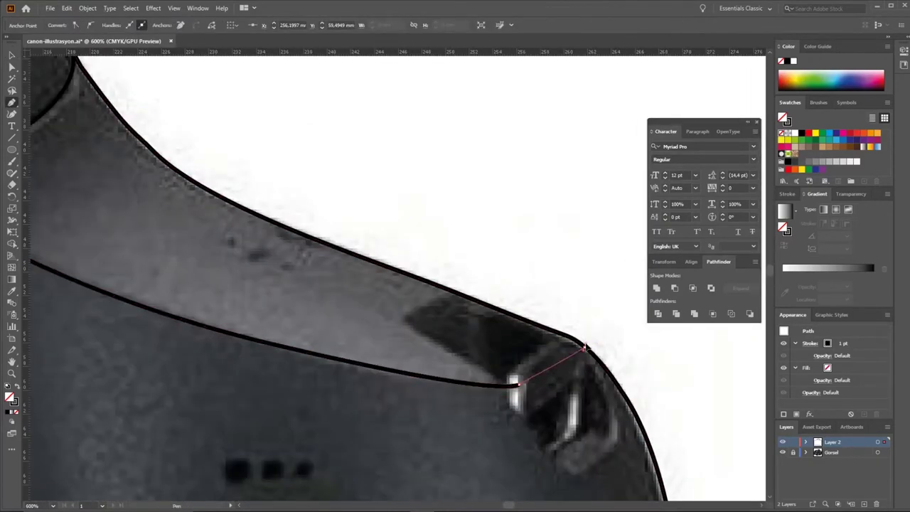
{"action": "scroll", "coordinate": [573, 375], "scroll_direction": "down", "scroll_amount": 3}
{"action": "scroll", "coordinate": [574, 334], "scroll_direction": "up", "scroll_amount": 3}
{"action": "scroll", "coordinate": [427, 275], "scroll_direction": "down", "scroll_amount": 5}
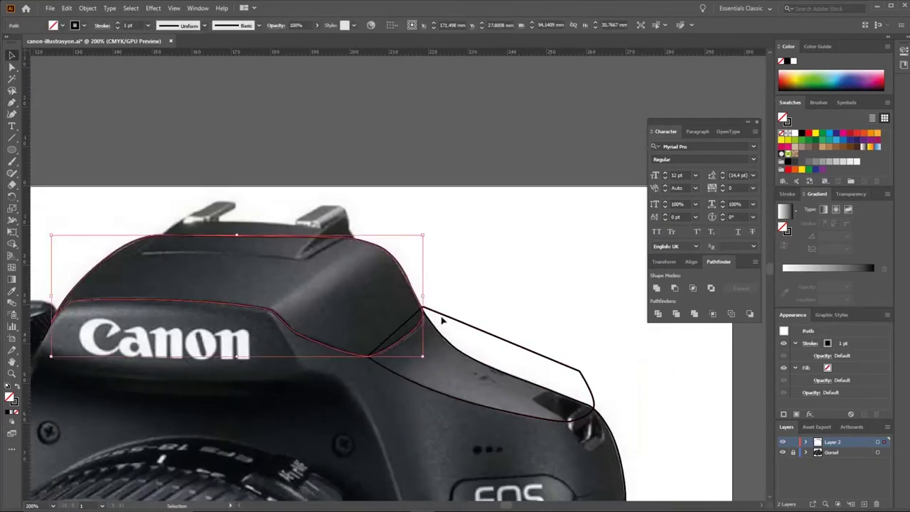
{"action": "scroll", "coordinate": [410, 307], "scroll_direction": "up", "scroll_amount": 8}
{"action": "scroll", "coordinate": [409, 307], "scroll_direction": "down", "scroll_amount": 6}
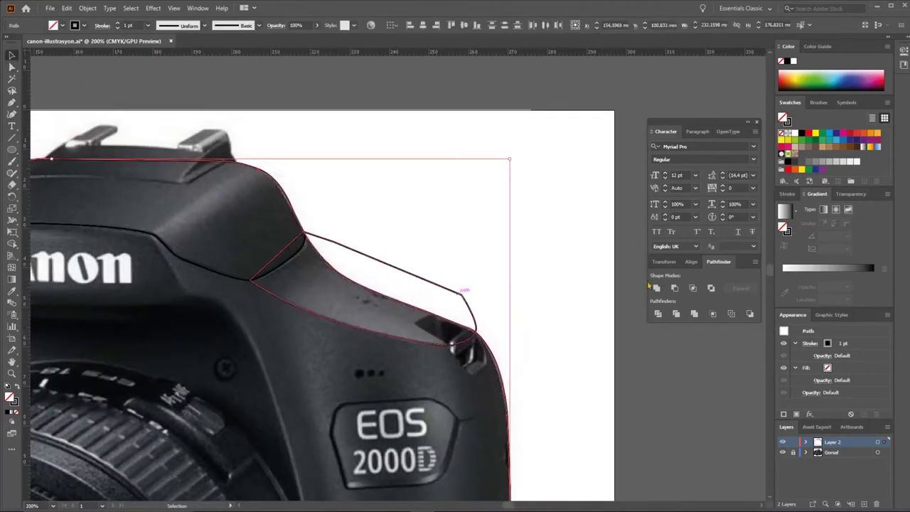
{"action": "key", "text": "v"}
{"action": "left_click", "coordinate": [462, 302]}
{"action": "left_click", "coordinate": [542, 288]}
Check the traced paths in Outline view, then return to the colour preview
{"action": "key", "text": "ctrl+y"}
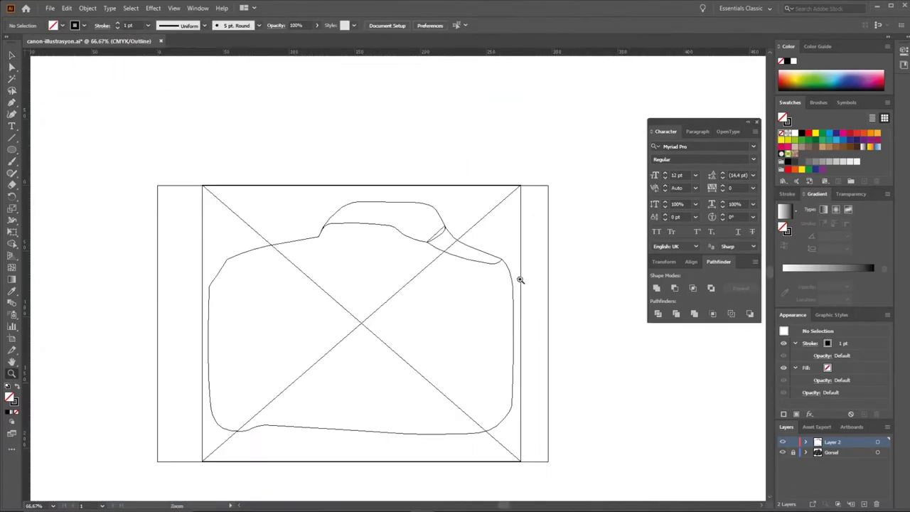
{"action": "key", "text": "ctrl+y"}
{"action": "scroll", "coordinate": [462, 301], "scroll_direction": "up", "scroll_amount": 4}
{"action": "scroll", "coordinate": [384, 284], "scroll_direction": "down", "scroll_amount": 3}
{"action": "scroll", "coordinate": [383, 285], "scroll_direction": "up", "scroll_amount": 1}
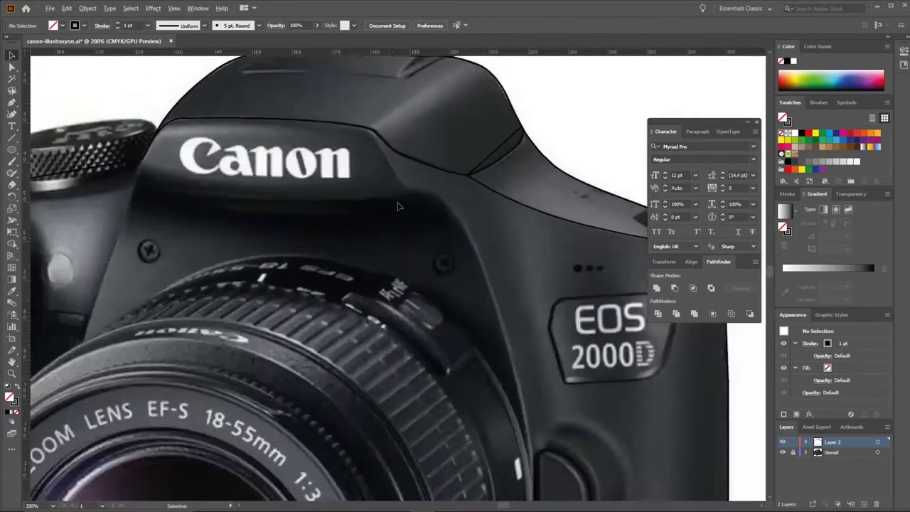
{"action": "scroll", "coordinate": [383, 284], "scroll_direction": "up", "scroll_amount": 1}
Trace the front body panel from below the Canon nameplate down to the lens edge
{"action": "key", "text": "p"}
{"action": "left_click", "coordinate": [379, 212]}
{"action": "left_click_drag", "start_coordinate": [449, 308], "coordinate": [475, 322]}
{"action": "left_click", "coordinate": [424, 286]}
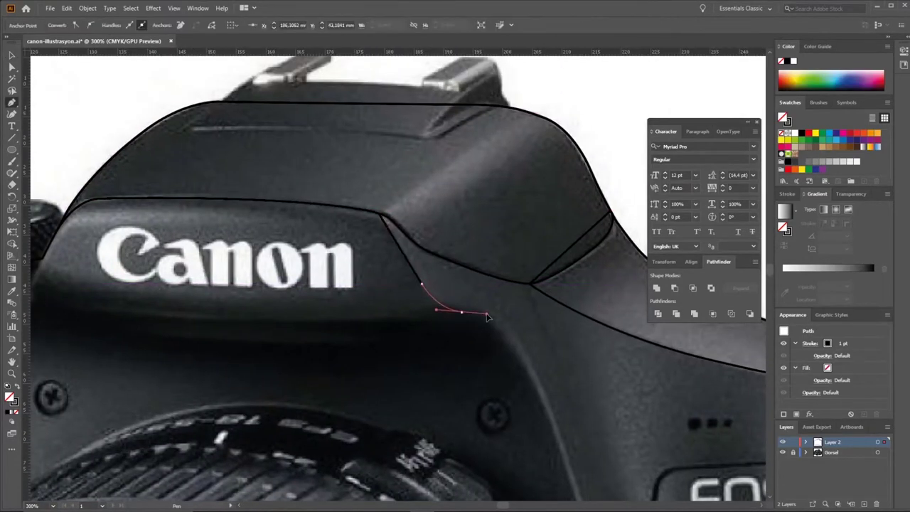
{"action": "scroll", "coordinate": [427, 298], "scroll_direction": "down", "scroll_amount": 2}
{"action": "scroll", "coordinate": [441, 298], "scroll_direction": "down", "scroll_amount": 2}
{"action": "scroll", "coordinate": [490, 320], "scroll_direction": "down", "scroll_amount": 3}
{"action": "left_click", "coordinate": [493, 292]}
{"action": "scroll", "coordinate": [490, 344], "scroll_direction": "down", "scroll_amount": 2}
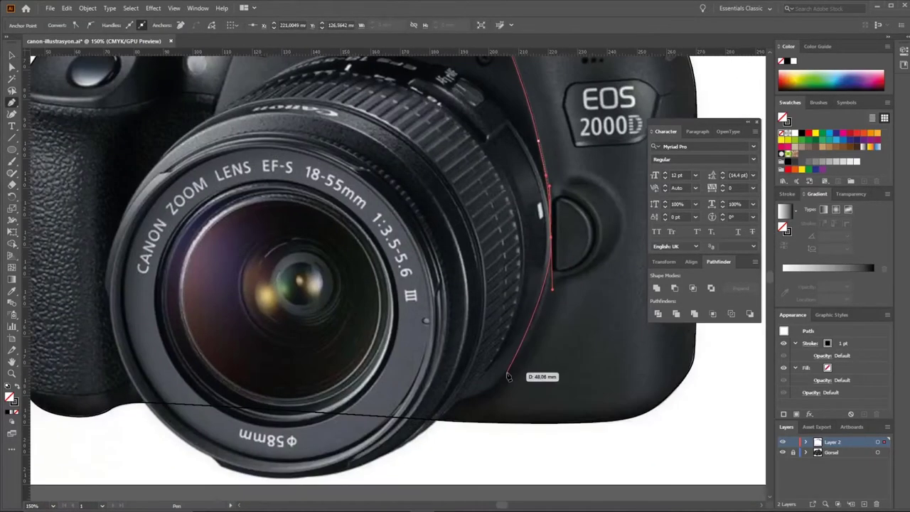
{"action": "left_click", "coordinate": [213, 118]}
{"action": "scroll", "coordinate": [250, 248], "scroll_direction": "up", "scroll_amount": 3}
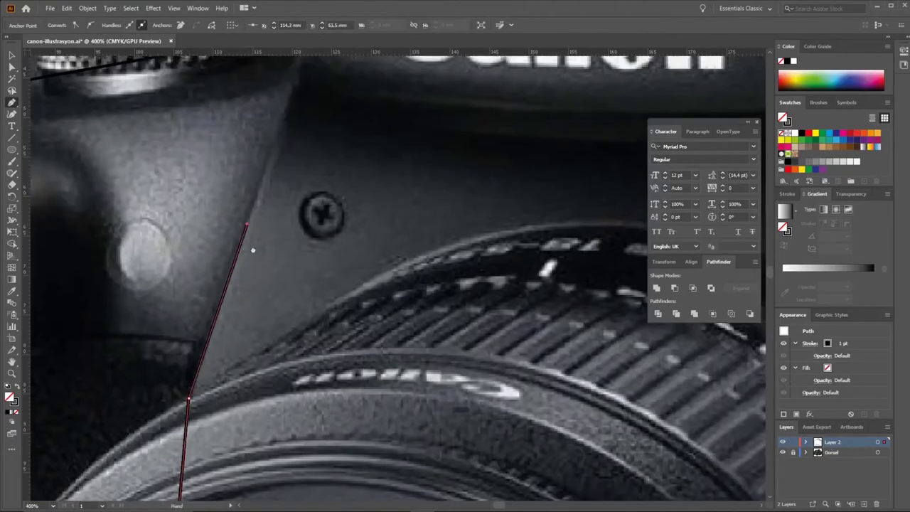
{"action": "scroll", "coordinate": [284, 319], "scroll_direction": "down", "scroll_amount": 3}
{"action": "scroll", "coordinate": [329, 195], "scroll_direction": "up", "scroll_amount": 1}
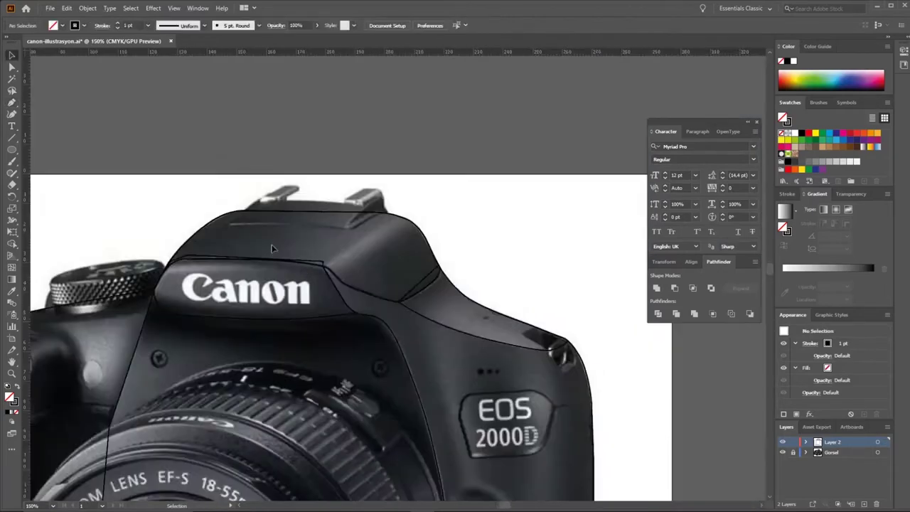
{"action": "scroll", "coordinate": [349, 214], "scroll_direction": "down", "scroll_amount": 5}
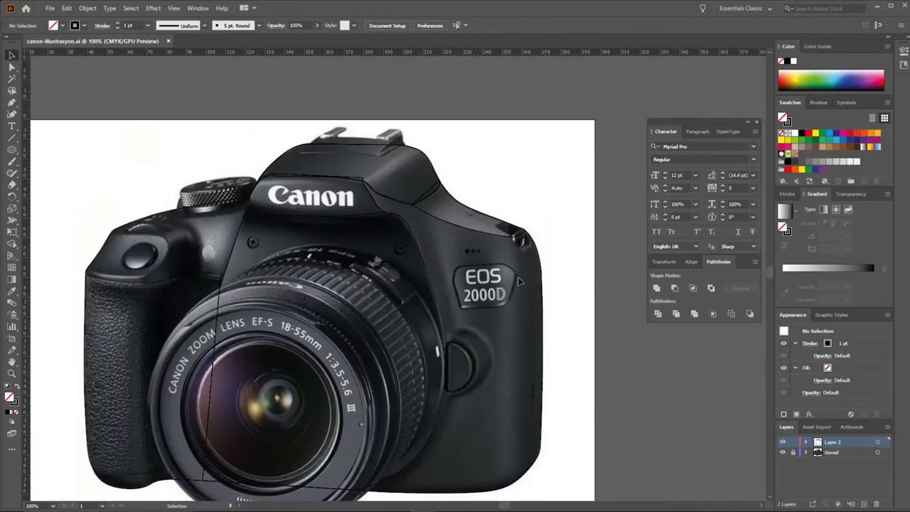
{"action": "scroll", "coordinate": [434, 238], "scroll_direction": "up", "scroll_amount": 5}
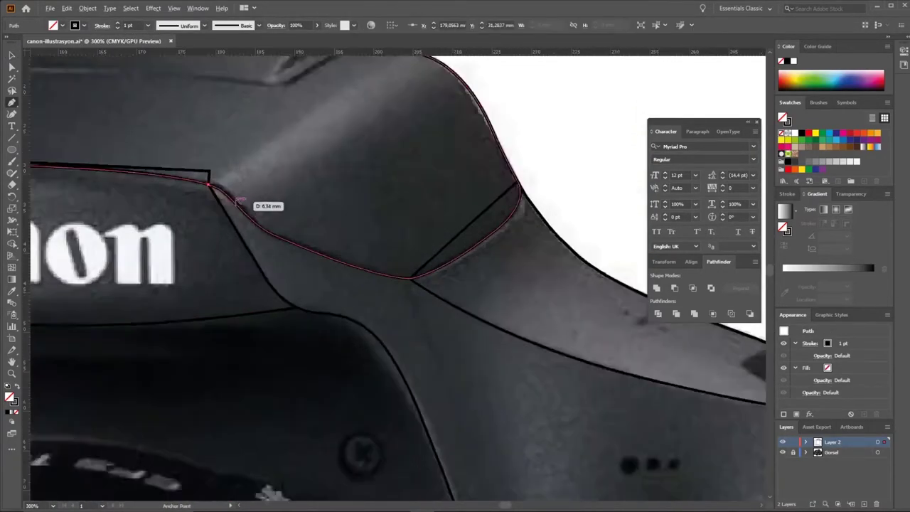
{"action": "scroll", "coordinate": [361, 310], "scroll_direction": "up", "scroll_amount": 5}
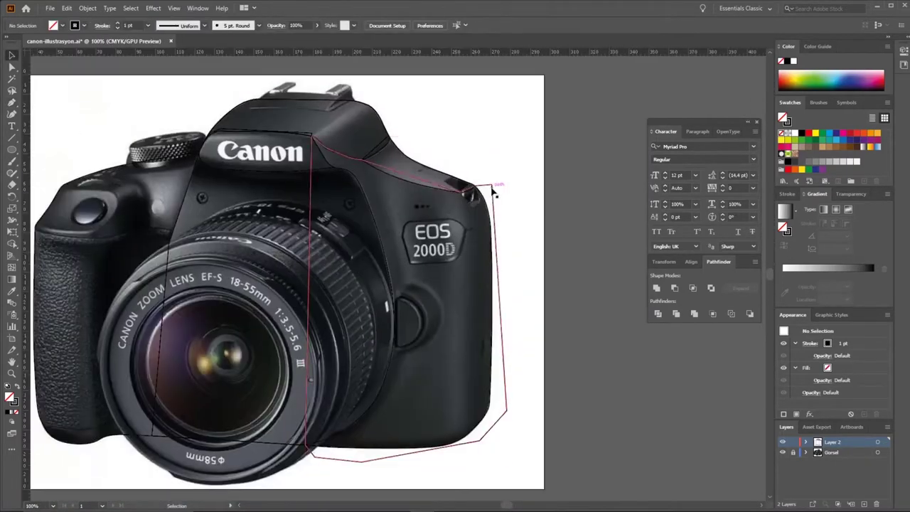
Clean up the front panel with Shape Builder and delete the stray anchors
{"action": "key", "text": "shift+m"}
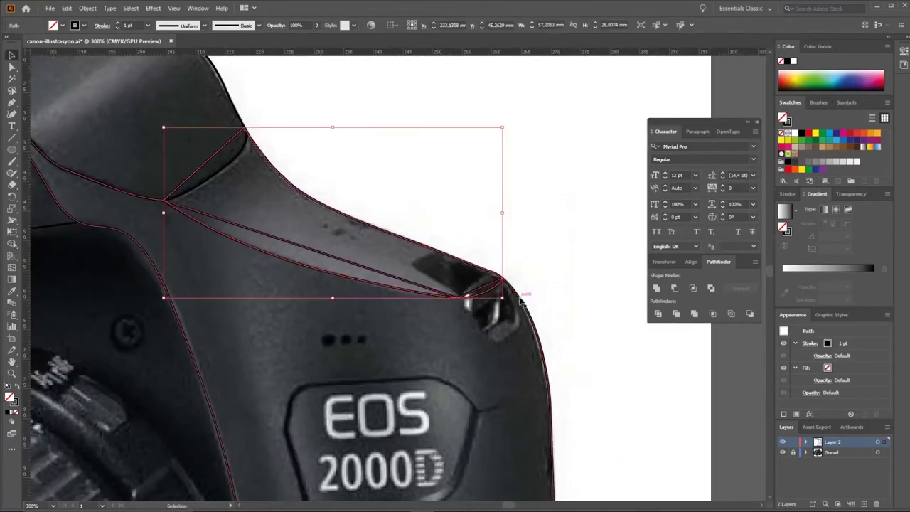
{"action": "key", "text": "v"}
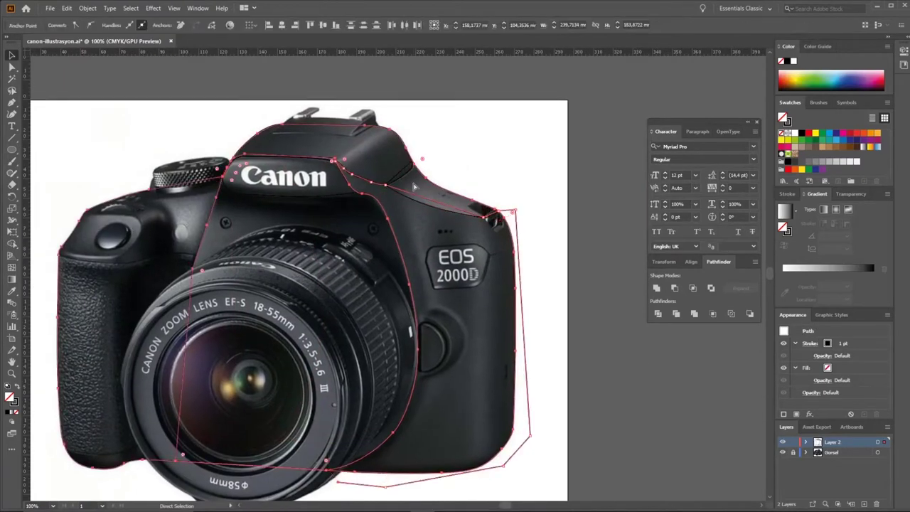
{"action": "key", "text": "Delete"}
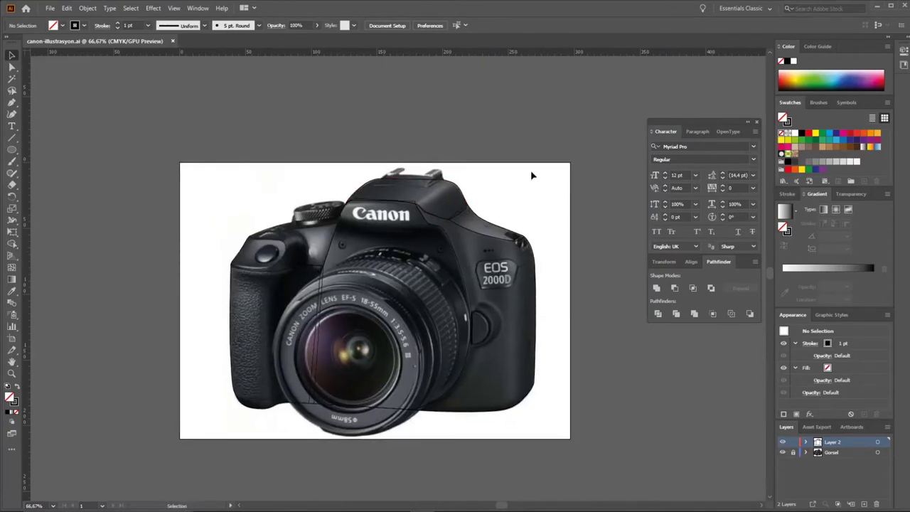
{"action": "scroll", "coordinate": [530, 175], "scroll_direction": "up", "scroll_amount": 1}
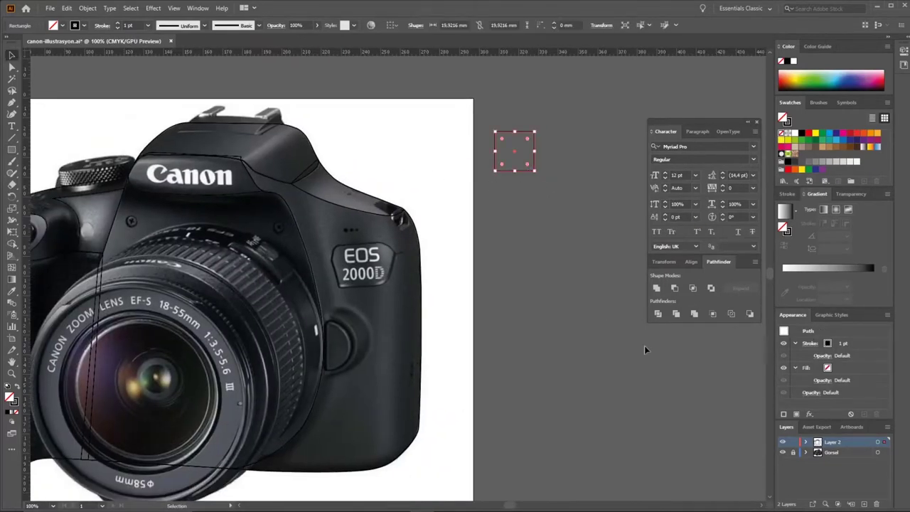
Fill a square with a sampled grey and crystallize the photo copy at cell size 60
{"action": "key", "text": "i"}
{"action": "left_click", "coordinate": [235, 188]}
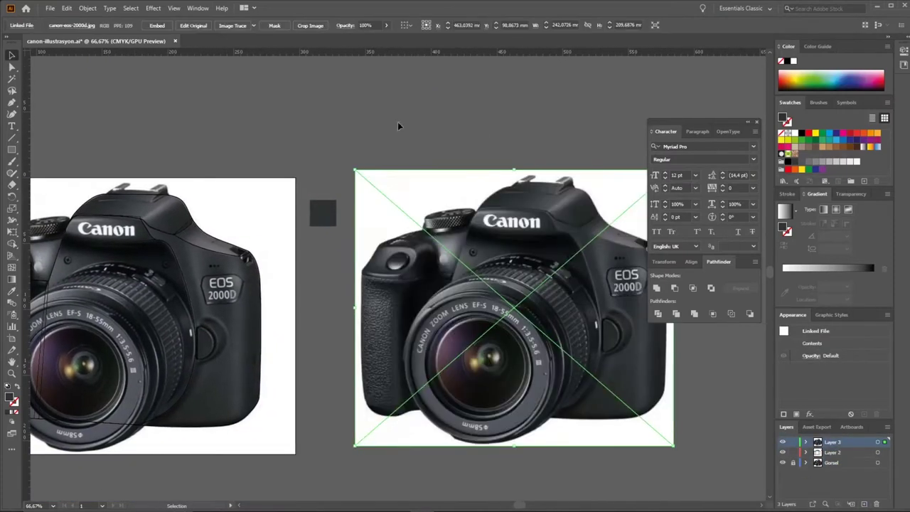
{"action": "left_click", "coordinate": [152, 8]}
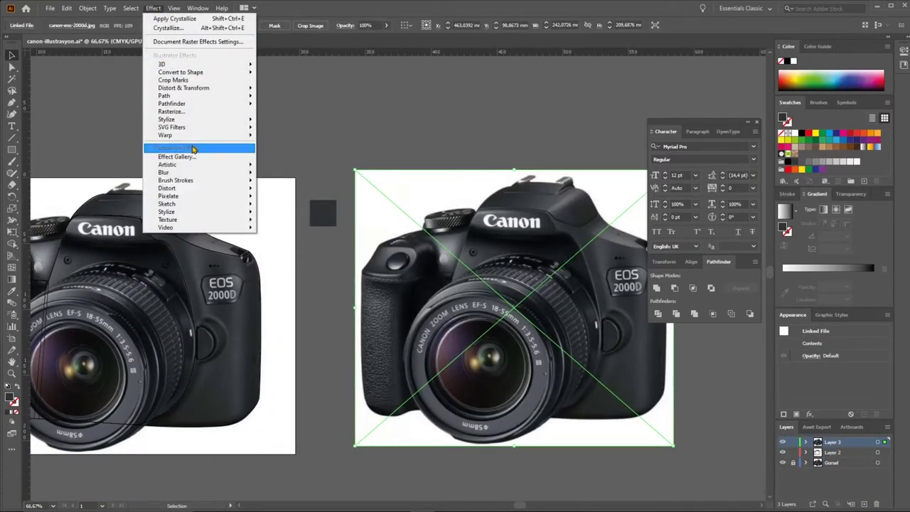
{"action": "mouse_move", "coordinate": [169, 196]}
{"action": "left_click", "coordinate": [292, 209]}
{"action": "left_click", "coordinate": [558, 251]}
{"action": "left_click", "coordinate": [554, 197]}
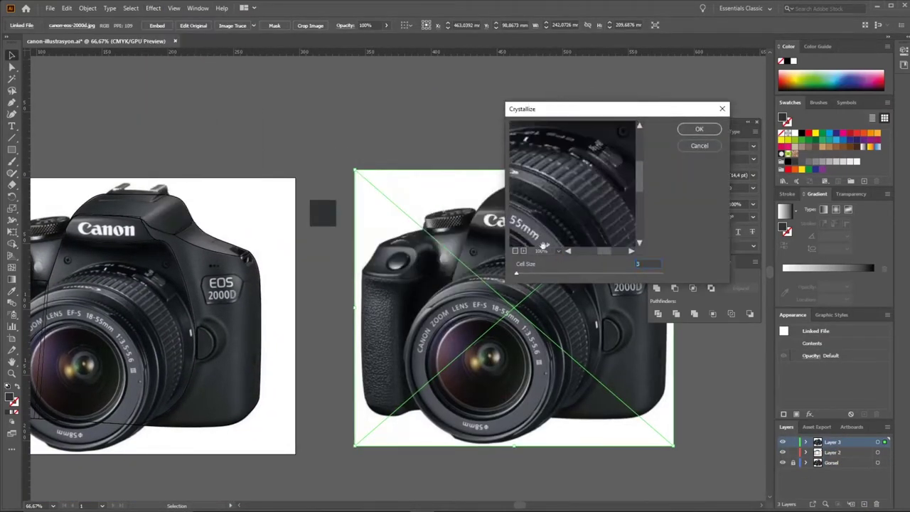
{"action": "left_click_drag", "start_coordinate": [516, 273], "coordinate": [545, 277]}
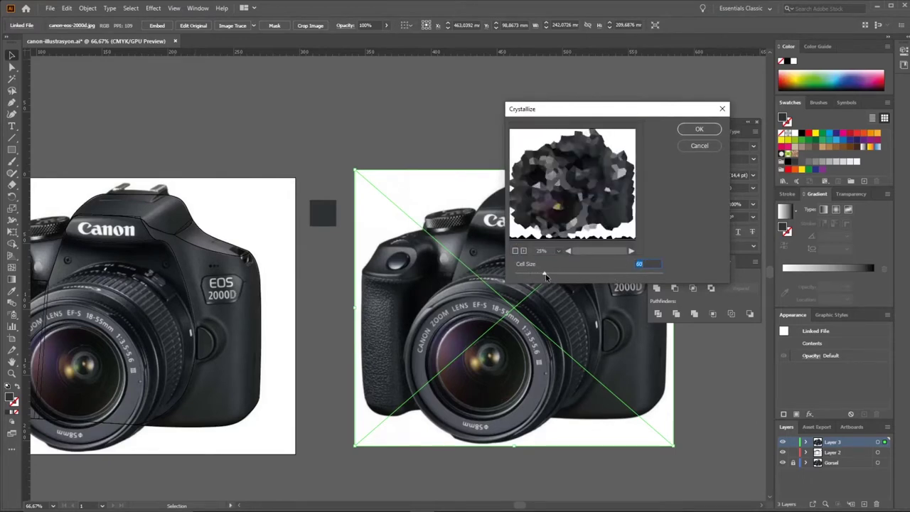
{"action": "left_click", "coordinate": [686, 134]}
Enlarge the artboard to about 392 by 277 mm
{"action": "key", "text": "i"}
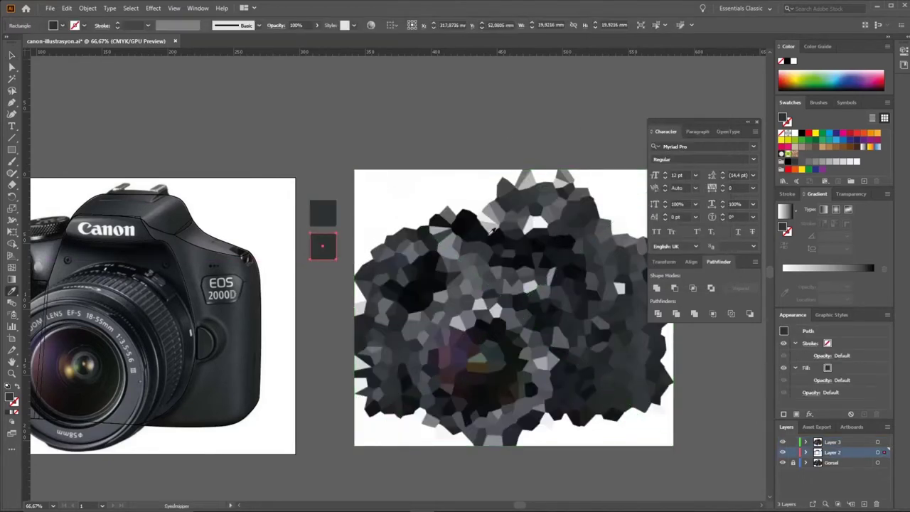
{"action": "key", "text": "ctrl+minus"}
{"action": "key", "text": "shift+o"}
{"action": "left_click_drag", "start_coordinate": [403, 330], "coordinate": [439, 365]}
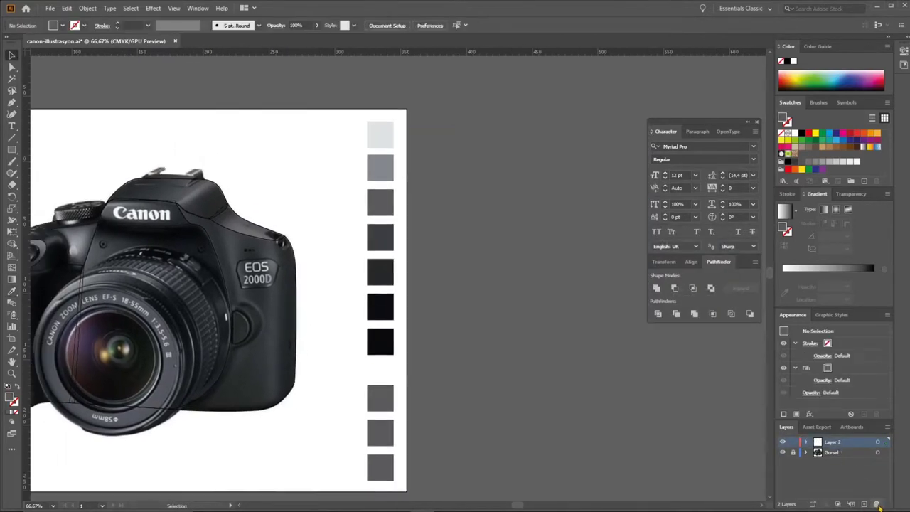
Save the sampled grey squares as a new colour group in Swatches
{"action": "double_click", "coordinate": [857, 441]}
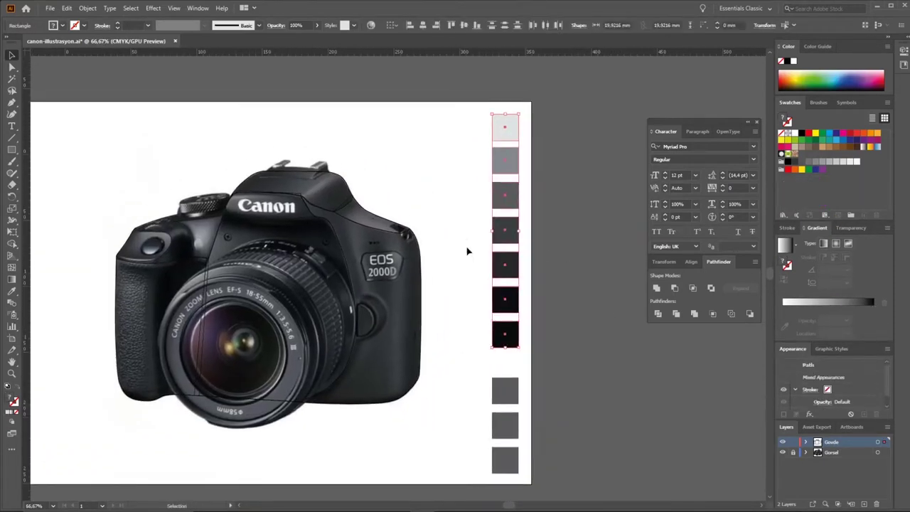
{"action": "left_click", "coordinate": [473, 147]}
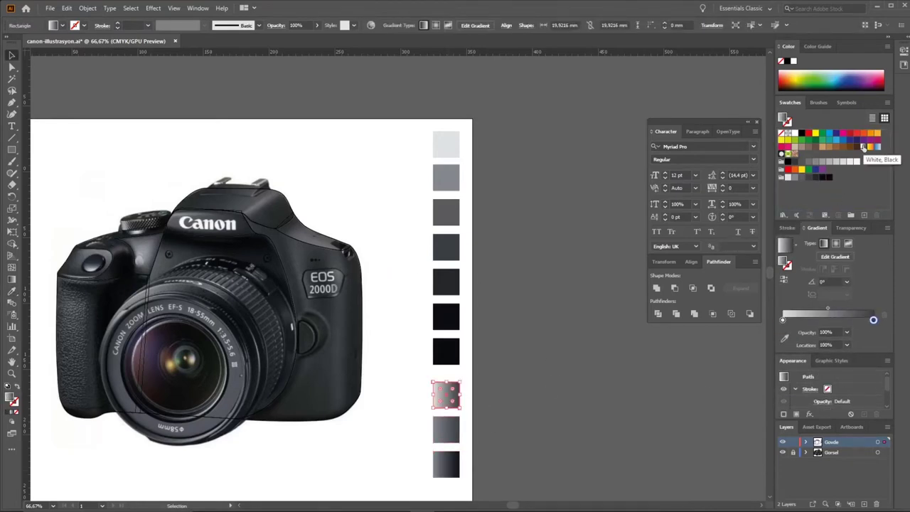
{"action": "left_click", "coordinate": [850, 214]}
{"action": "left_click", "coordinate": [449, 294]}
{"action": "left_click", "coordinate": [553, 244]}
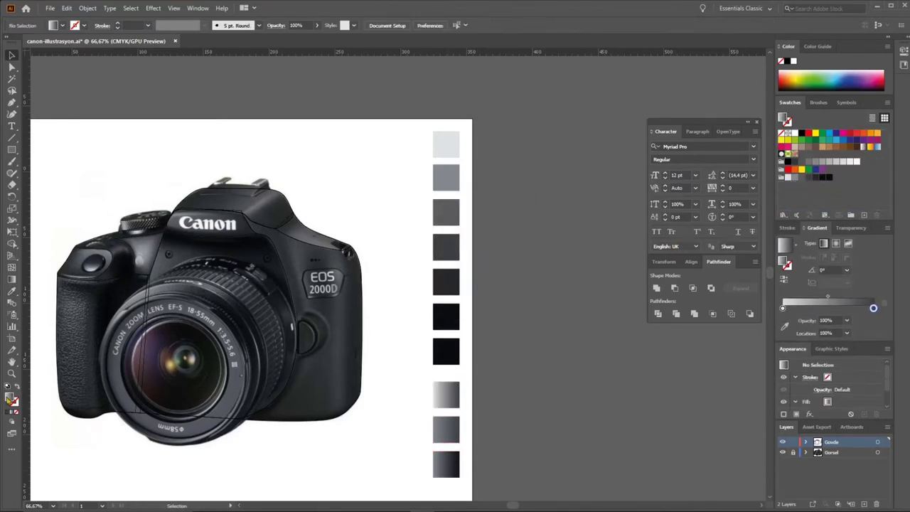
Delete the spare gradient sample rectangle and select the lower gradient sample
{"action": "left_click", "coordinate": [446, 395]}
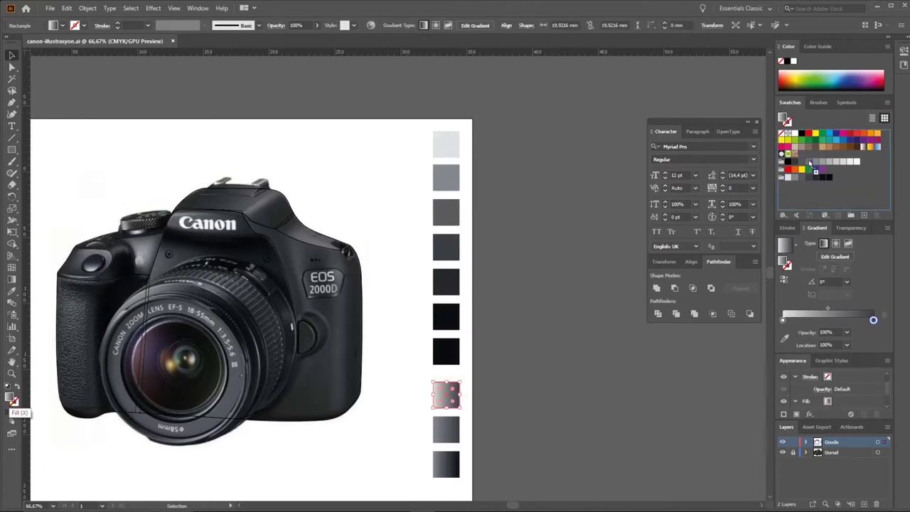
{"action": "key", "text": "Delete"}
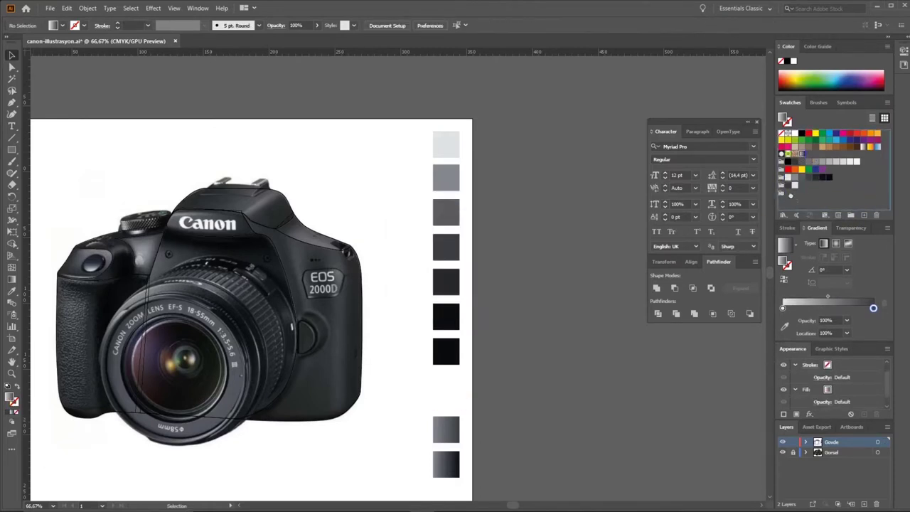
{"action": "key", "text": "Delete"}
{"action": "left_click", "coordinate": [416, 270]}
{"action": "left_click", "coordinate": [451, 432]}
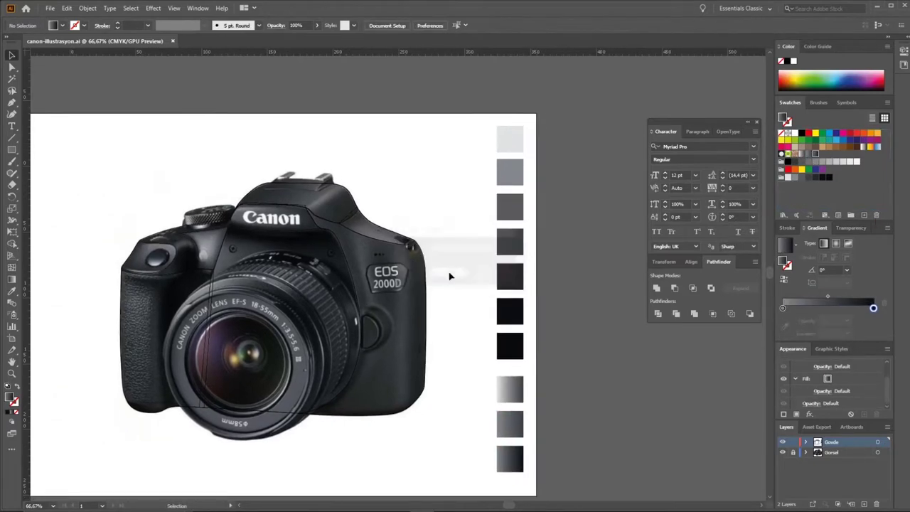
Fill the traced camera outline with the photo's dark colour and run a gradient across the top shape
{"action": "left_click", "coordinate": [425, 234]}
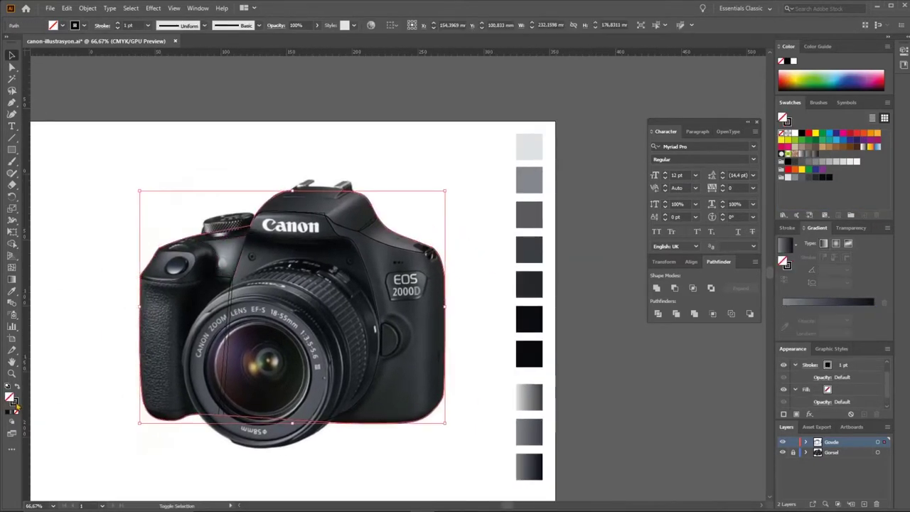
{"action": "key", "text": "i"}
{"action": "left_click", "coordinate": [529, 354]}
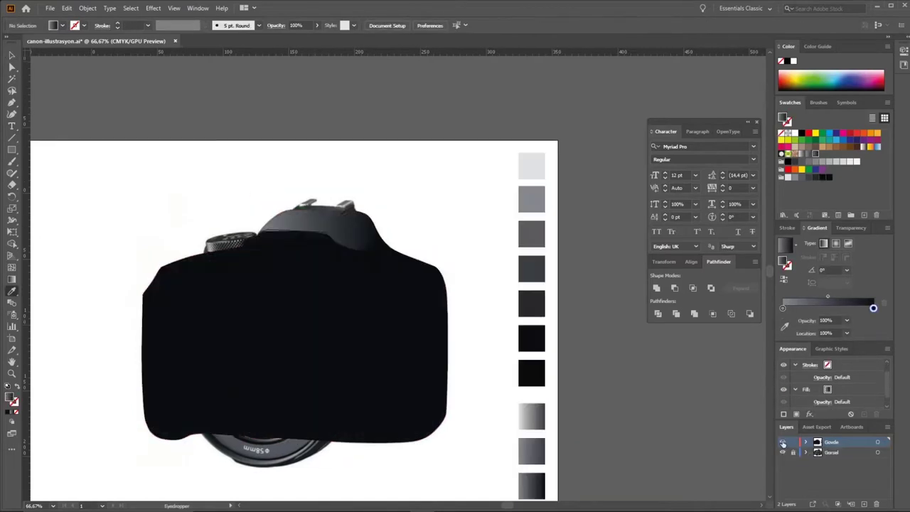
{"action": "key", "text": "g"}
{"action": "left_click_drag", "start_coordinate": [283, 212], "coordinate": [368, 258]}
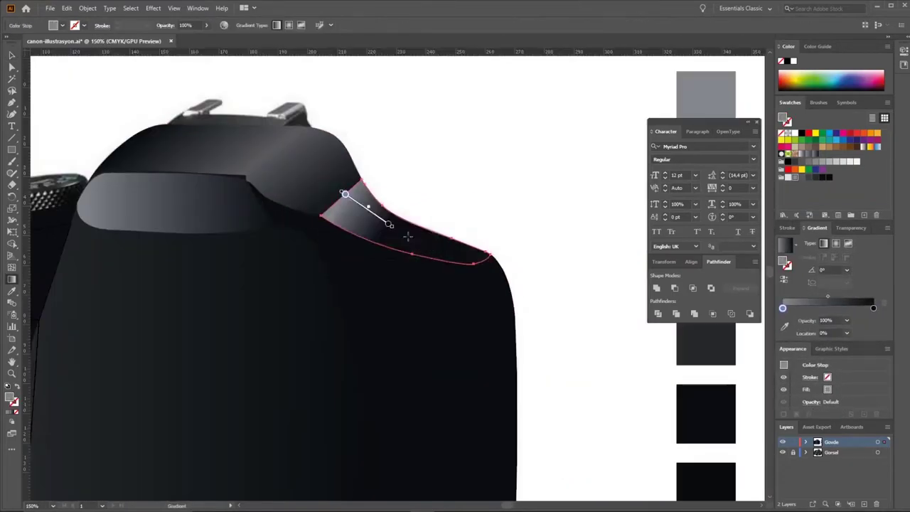
Darken the gradient stop colours and shift the right panel's highlight further right
{"action": "right_click", "coordinate": [340, 173]}
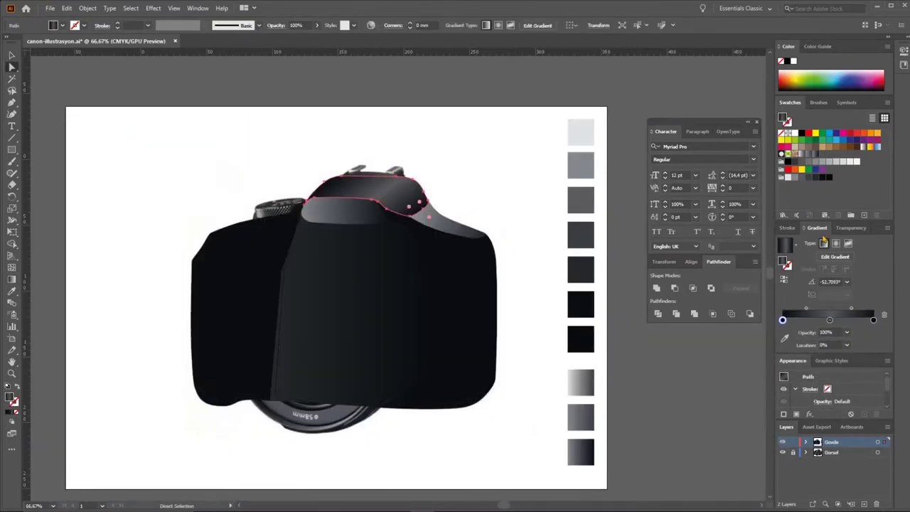
{"action": "left_click_drag", "start_coordinate": [534, 268], "coordinate": [551, 277]}
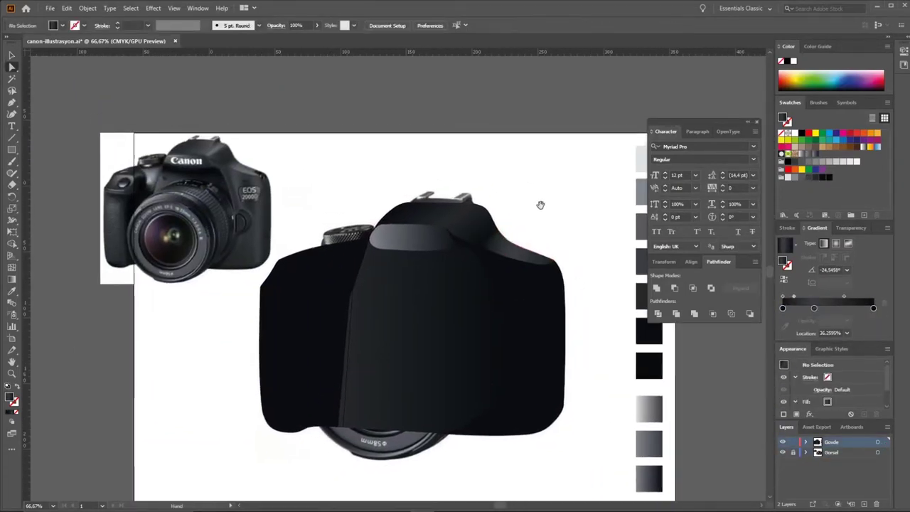
{"action": "double_click", "coordinate": [873, 319]}
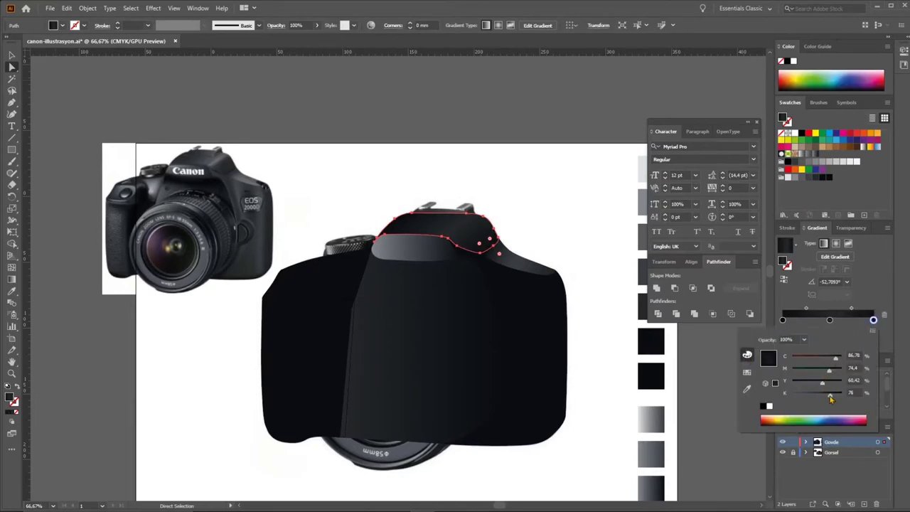
{"action": "double_click", "coordinate": [782, 320]}
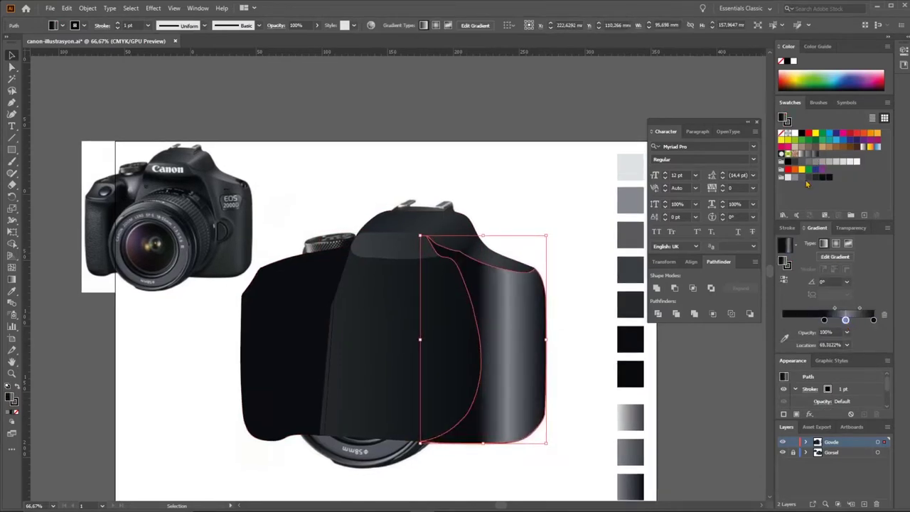
{"action": "left_click_drag", "start_coordinate": [833, 322], "coordinate": [856, 319]}
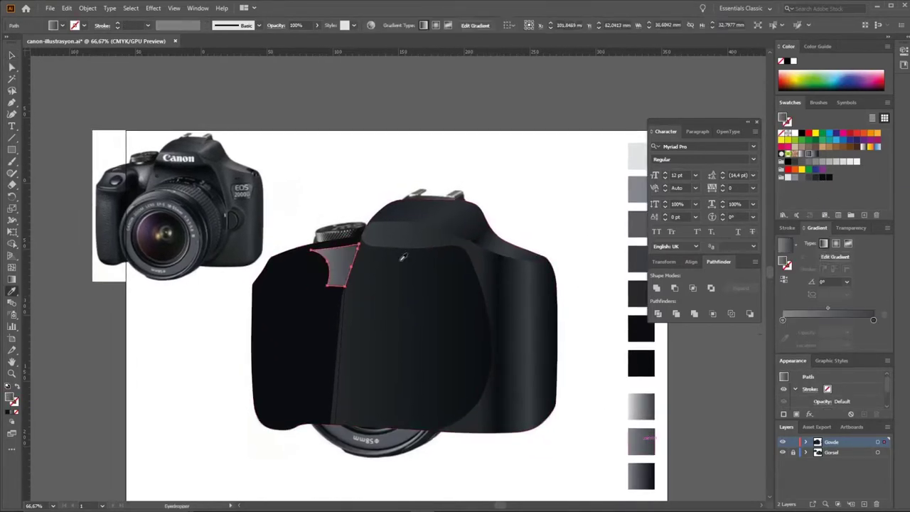
Angle the gradient across the small dial shape and select the left grip shape
{"action": "left_click_drag", "start_coordinate": [321, 244], "coordinate": [350, 272]}
{"action": "key", "text": "a"}
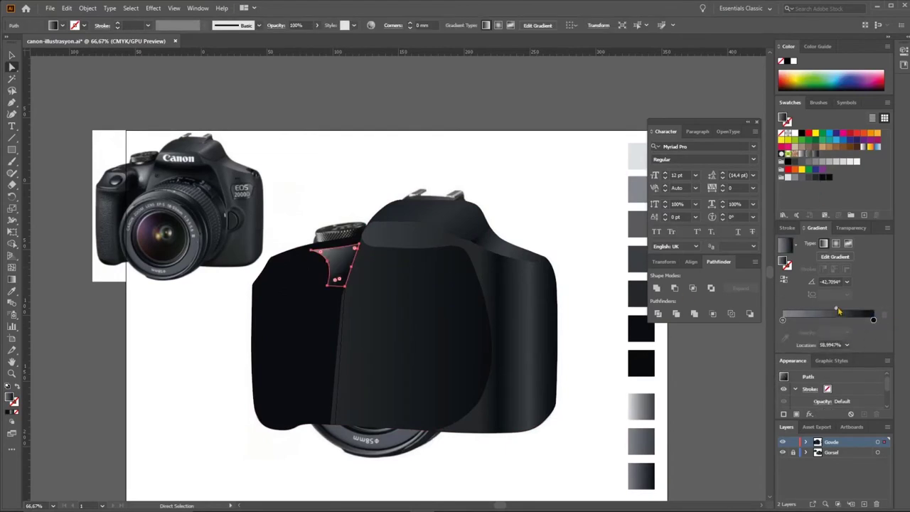
{"action": "left_click", "coordinate": [291, 271]}
{"action": "key", "text": "g"}
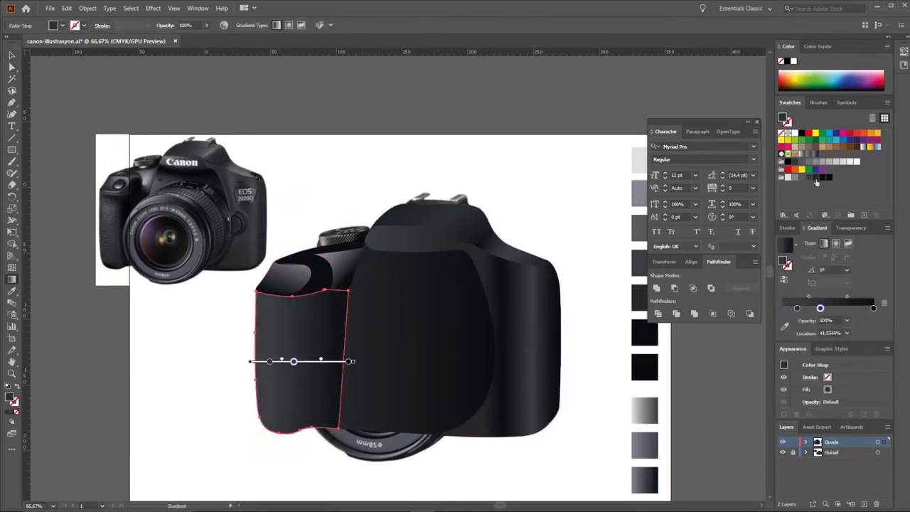
Shift the grip's gradient stop and run a vertical gradient down the central front body
{"action": "left_click_drag", "start_coordinate": [819, 308], "coordinate": [831, 307]}
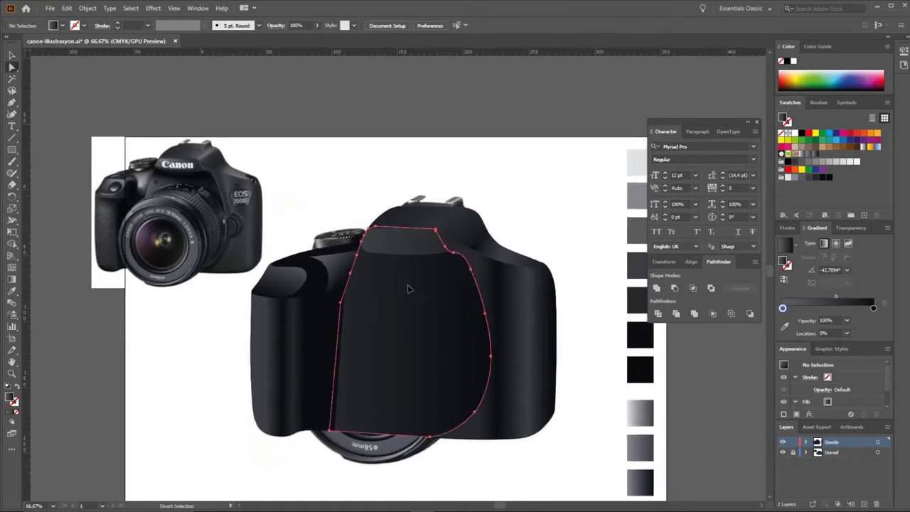
{"action": "left_click_drag", "start_coordinate": [412, 280], "coordinate": [402, 358]}
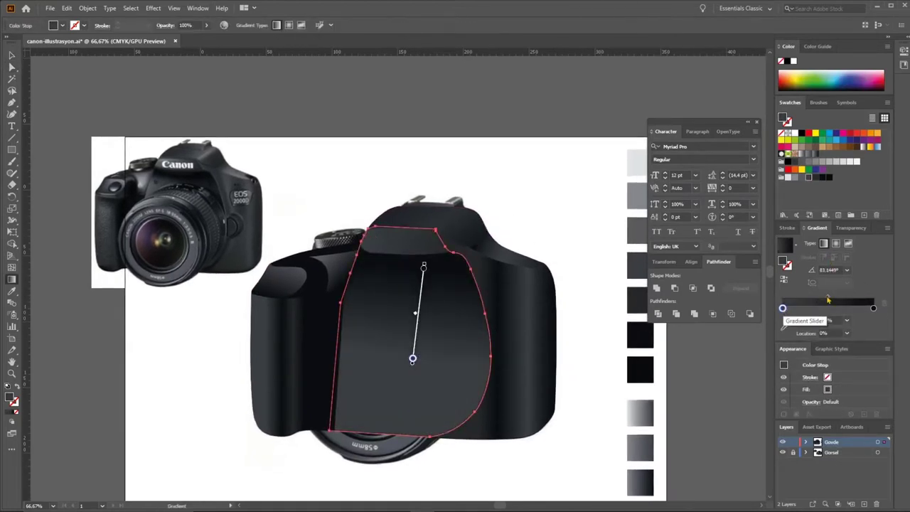
{"action": "left_click_drag", "start_coordinate": [782, 308], "coordinate": [833, 308]}
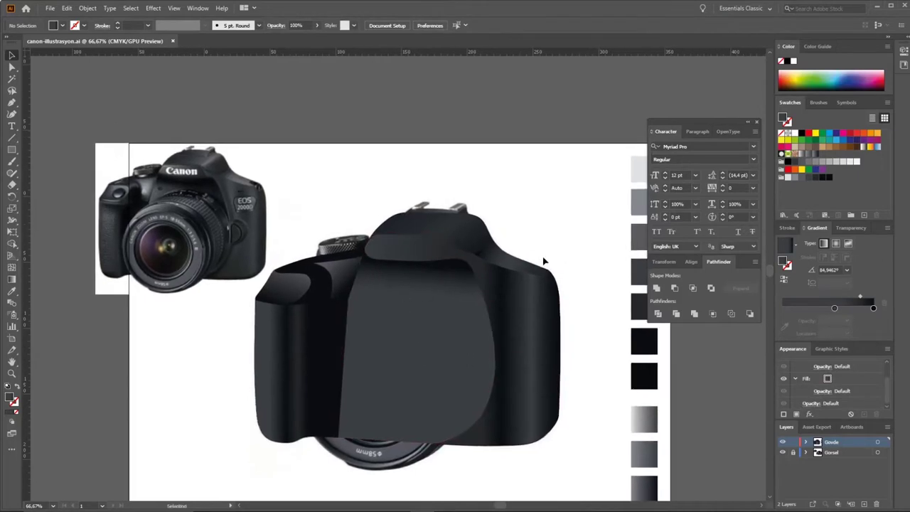
Move the camera-top gradient's midpoint to about 63%
{"action": "key", "text": "a"}
{"action": "left_click", "coordinate": [530, 252]}
{"action": "key", "text": "ctrl+plus"}
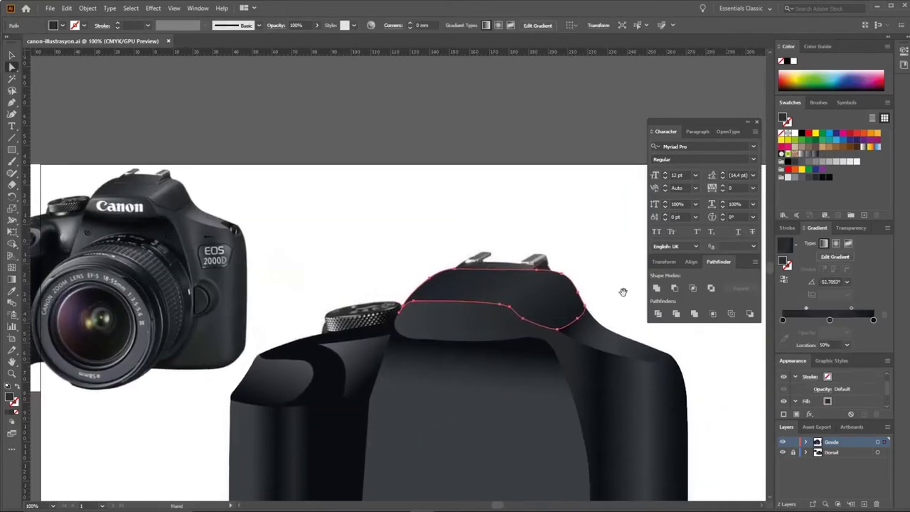
{"action": "left_click_drag", "start_coordinate": [851, 308], "coordinate": [857, 309]}
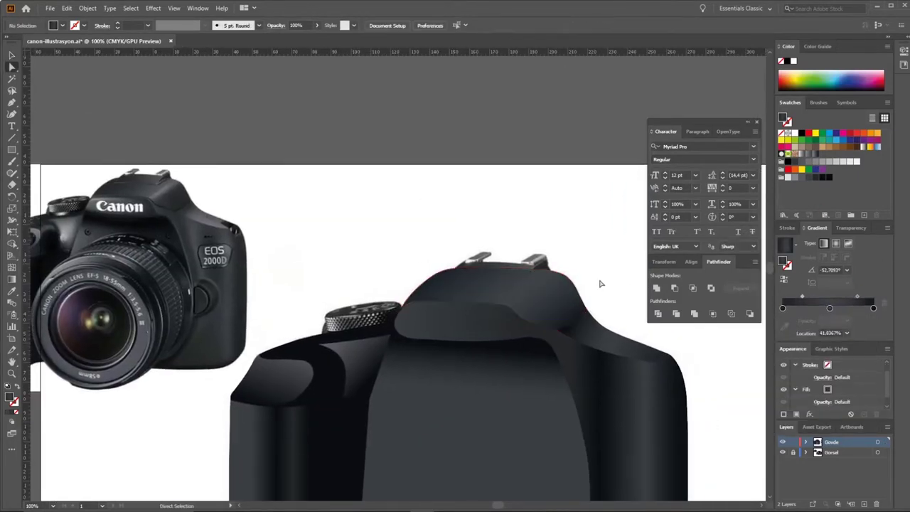
{"action": "key", "text": "g"}
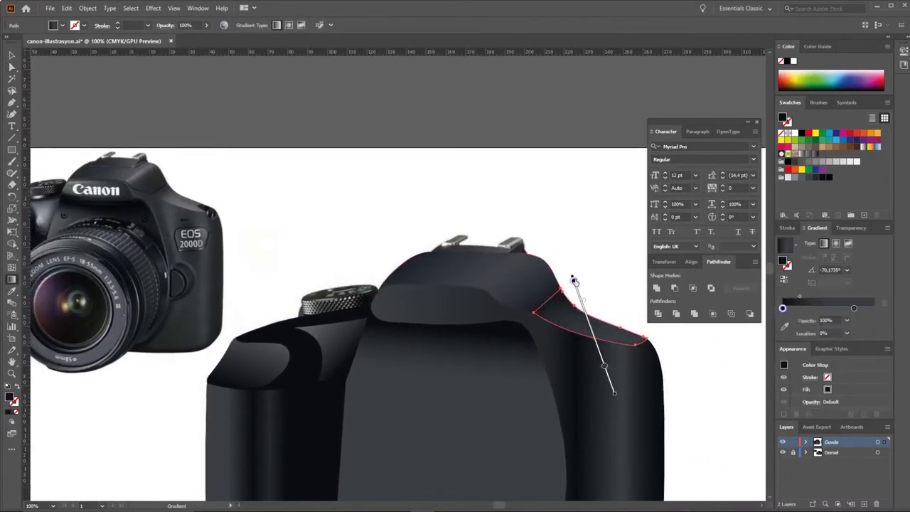
Redraw the top pill shape's gradient diagonally across it
{"action": "left_click", "coordinate": [489, 278]}
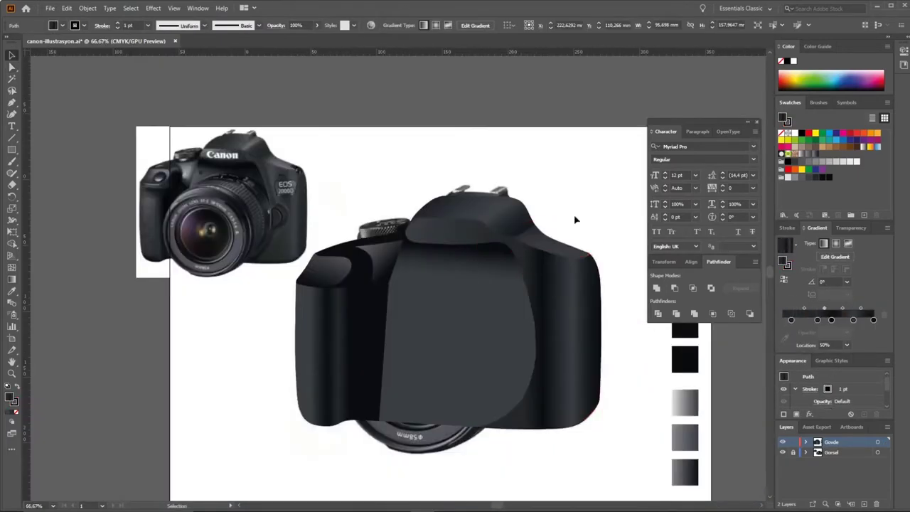
{"action": "left_click", "coordinate": [495, 366]}
{"action": "key", "text": "g"}
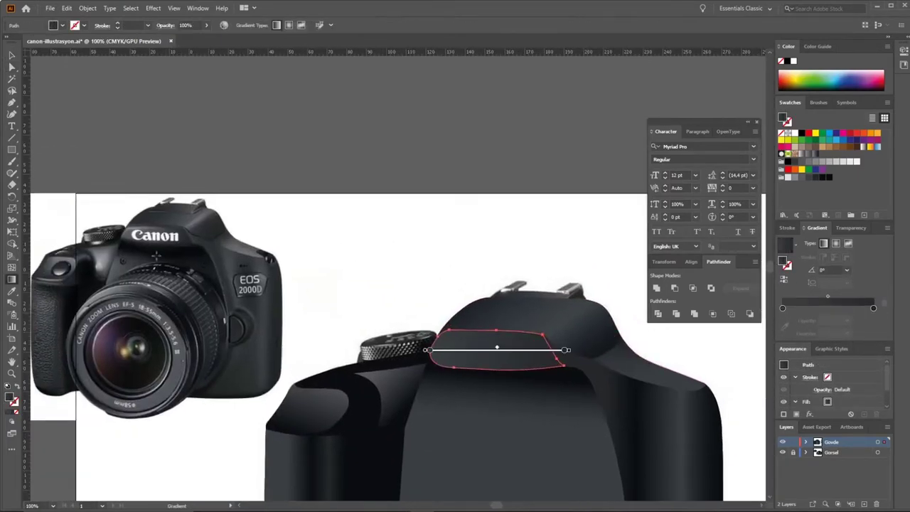
{"action": "key", "text": "a"}
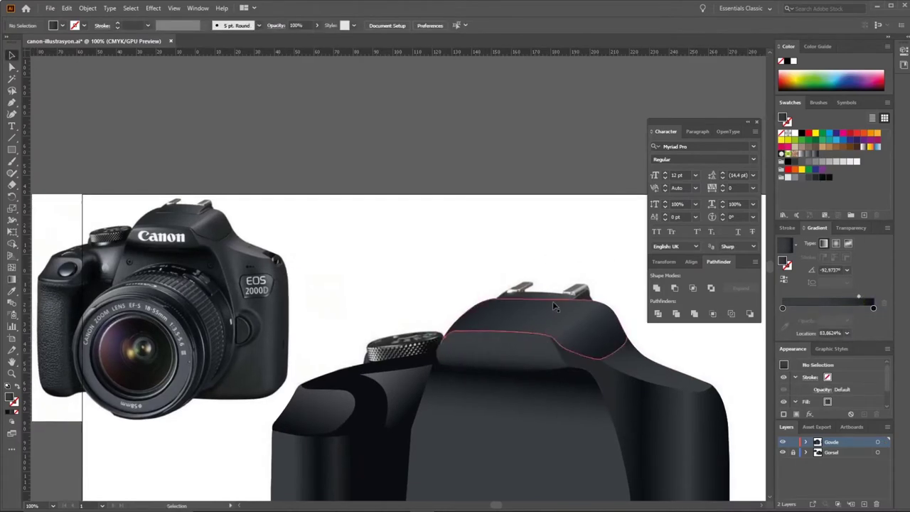
{"action": "left_click", "coordinate": [848, 245]}
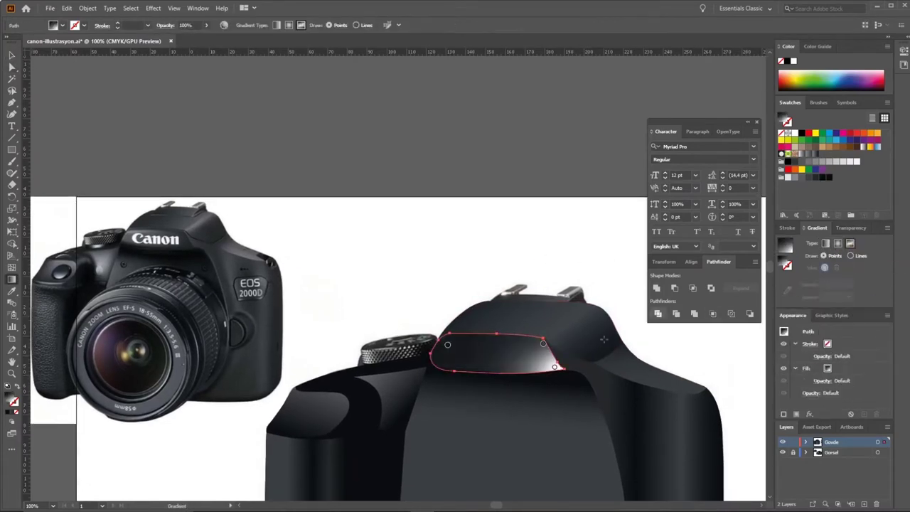
{"action": "key", "text": "v"}
{"action": "left_click", "coordinate": [522, 270]}
{"action": "left_click", "coordinate": [599, 384]}
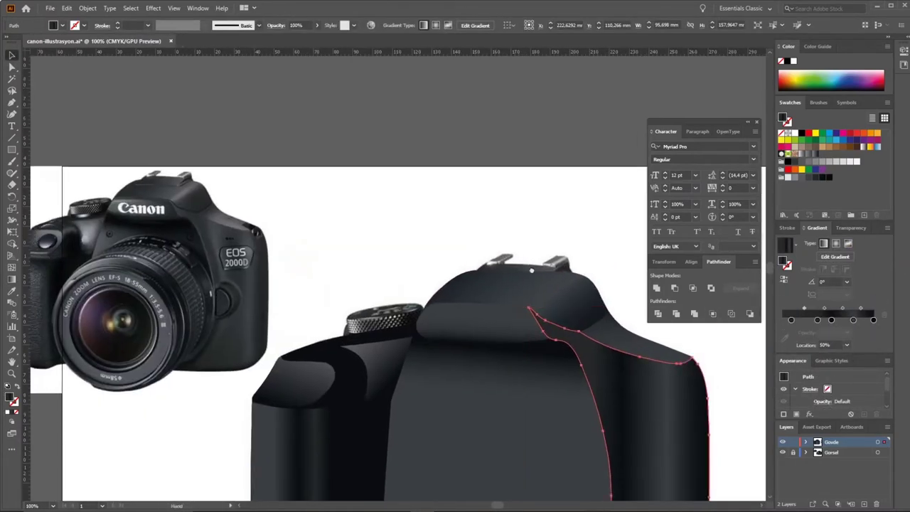
{"action": "left_click", "coordinate": [469, 359]}
{"action": "key", "text": "g"}
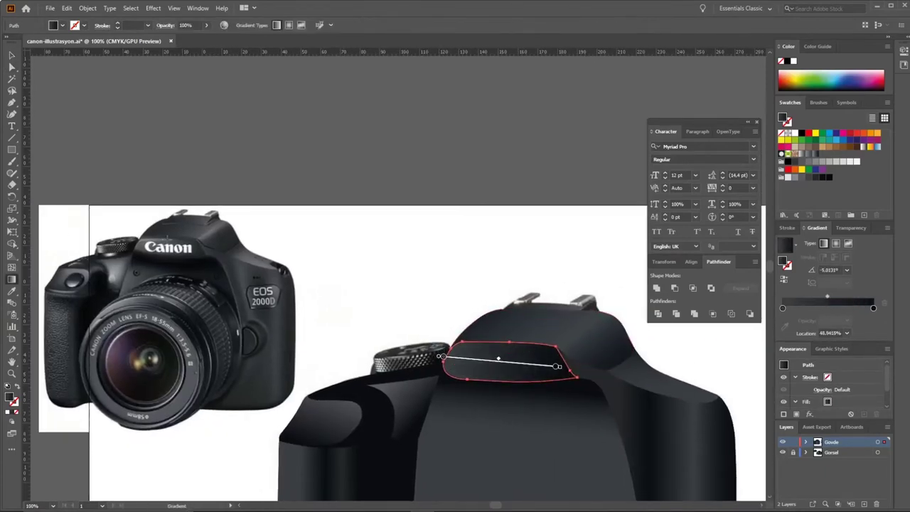
{"action": "left_click_drag", "start_coordinate": [420, 332], "coordinate": [578, 366]}
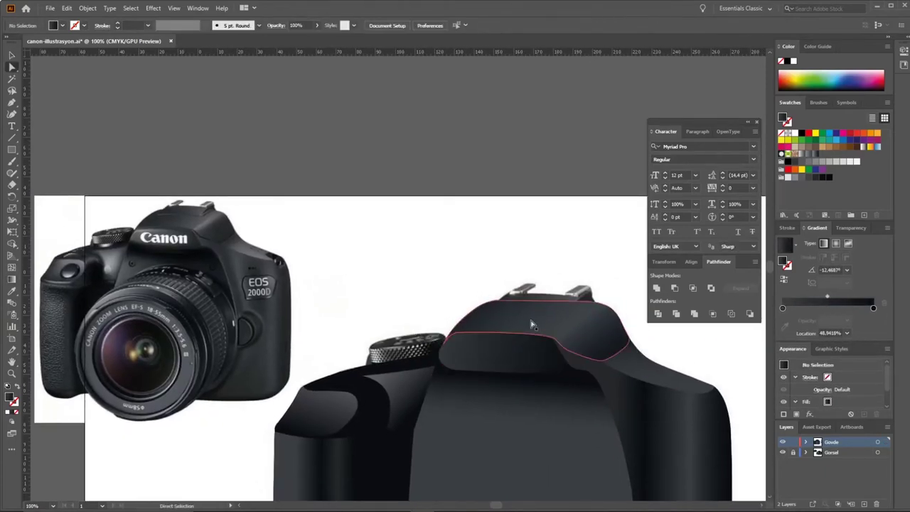
Recolour the right body-side's rightmost gradient stop and select the thin highlight rectangle
{"action": "left_click", "coordinate": [552, 315]}
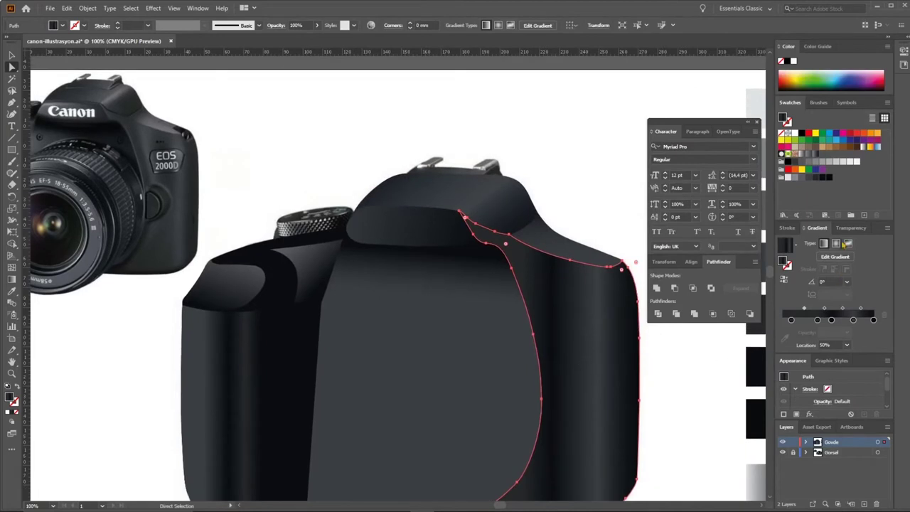
{"action": "double_click", "coordinate": [872, 320]}
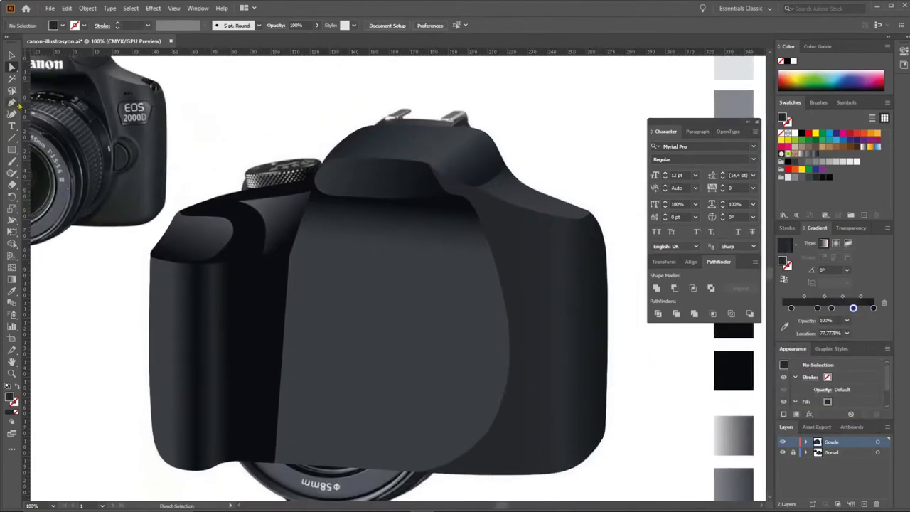
{"action": "left_click", "coordinate": [567, 319]}
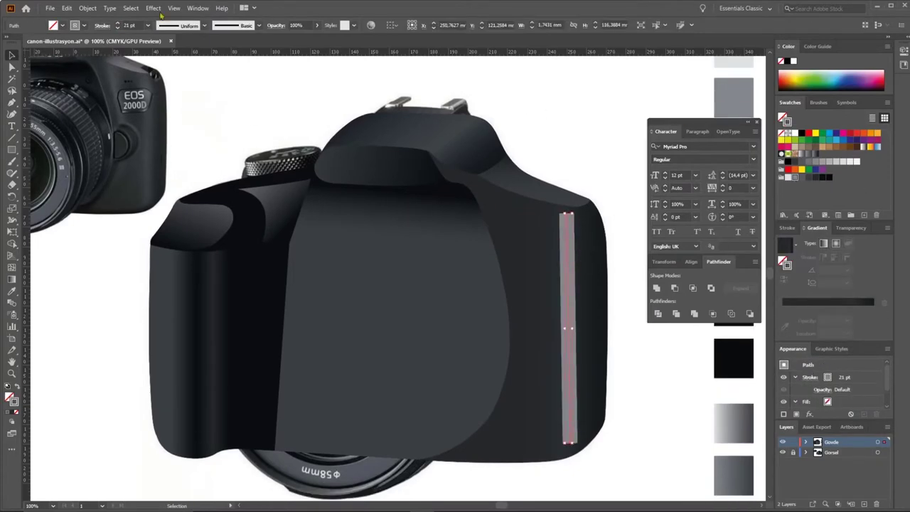
Soften the thin highlight strip with a Gaussian Blur
{"action": "left_click", "coordinate": [153, 8]}
{"action": "left_click", "coordinate": [295, 171]}
{"action": "left_click", "coordinate": [417, 265]}
{"action": "left_click", "coordinate": [646, 304]}
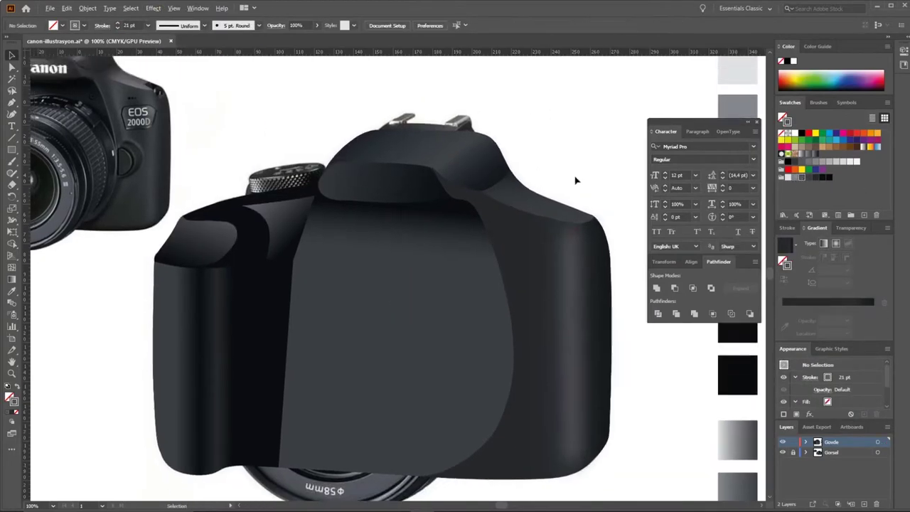
Adjust the gradient stops shading the left grip and right-side body panel
{"action": "key", "text": "a"}
{"action": "scroll", "coordinate": [497, 214], "scroll_direction": "up", "scroll_amount": 2}
{"action": "left_click", "coordinate": [360, 322]}
{"action": "scroll", "coordinate": [426, 256], "scroll_direction": "up", "scroll_amount": 2}
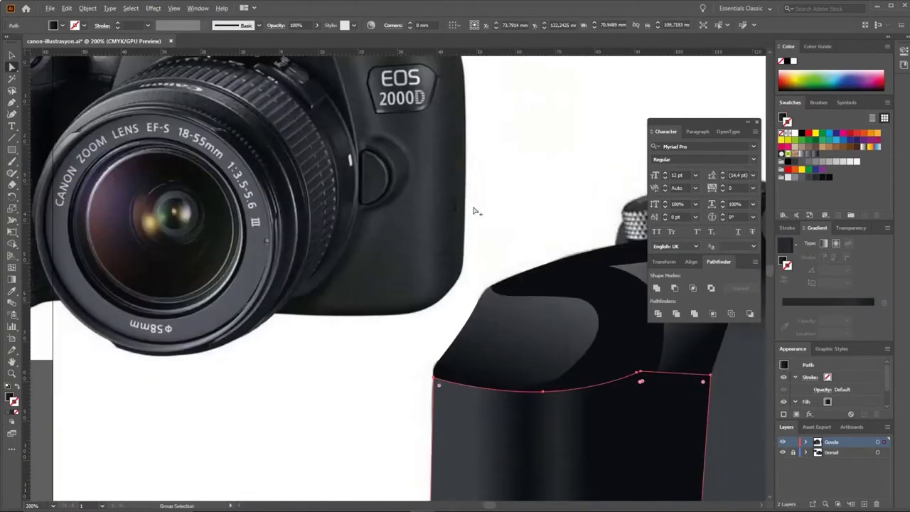
{"action": "scroll", "coordinate": [474, 207], "scroll_direction": "down", "scroll_amount": 2}
{"action": "left_click", "coordinate": [839, 321]}
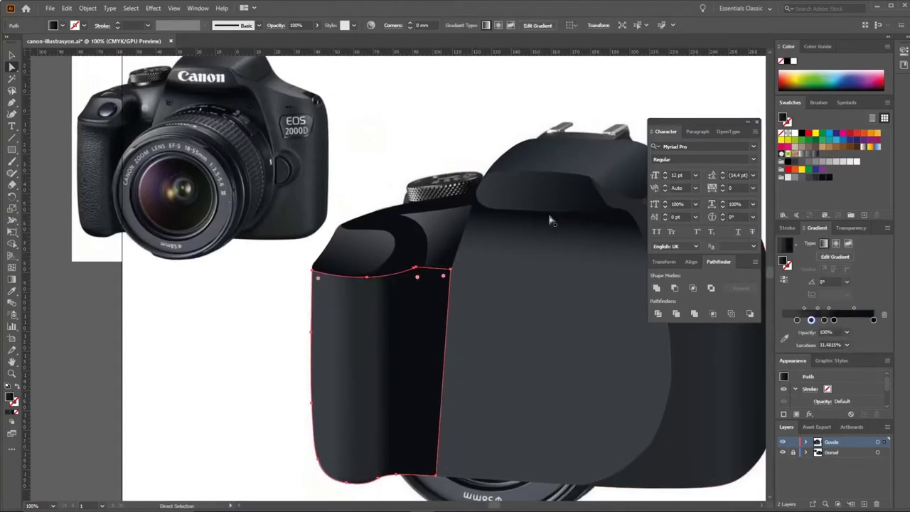
{"action": "scroll", "coordinate": [551, 220], "scroll_direction": "down", "scroll_amount": 2}
{"action": "scroll", "coordinate": [426, 185], "scroll_direction": "down", "scroll_amount": 1}
{"action": "left_click", "coordinate": [522, 276]}
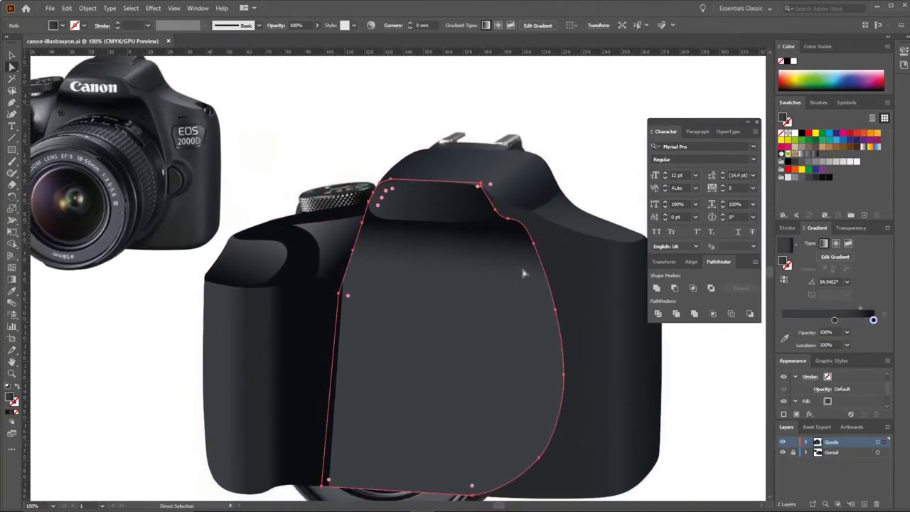
{"action": "left_click", "coordinate": [604, 283]}
{"action": "left_click", "coordinate": [817, 319]}
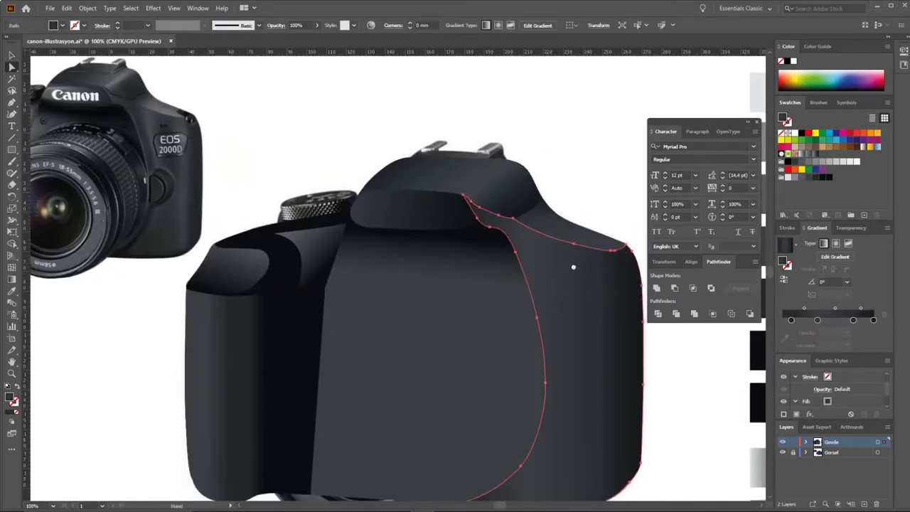
Give the front body panel a darker diagonal gradient at about 62°
{"action": "left_click", "coordinate": [524, 230]}
{"action": "scroll", "coordinate": [484, 231], "scroll_direction": "up", "scroll_amount": 2}
{"action": "left_click", "coordinate": [483, 231]}
{"action": "left_click", "coordinate": [554, 260]}
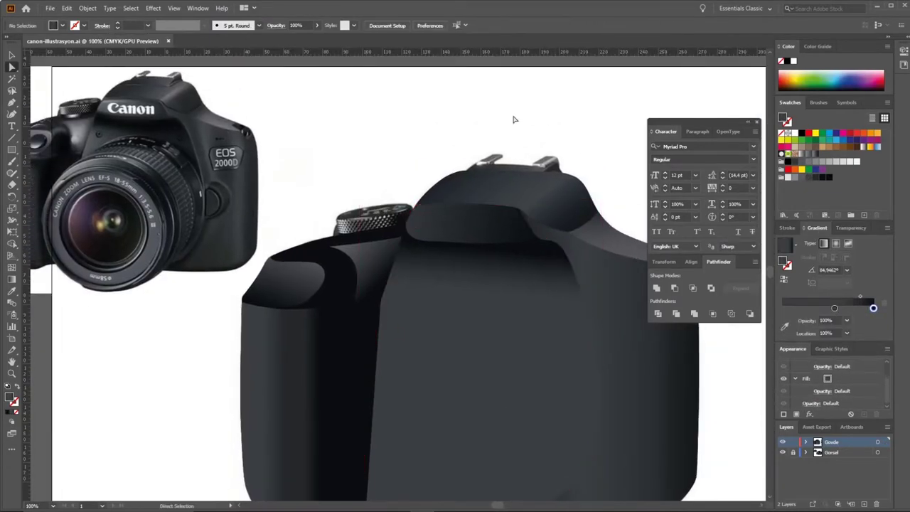
{"action": "left_click_drag", "start_coordinate": [479, 163], "coordinate": [466, 170]}
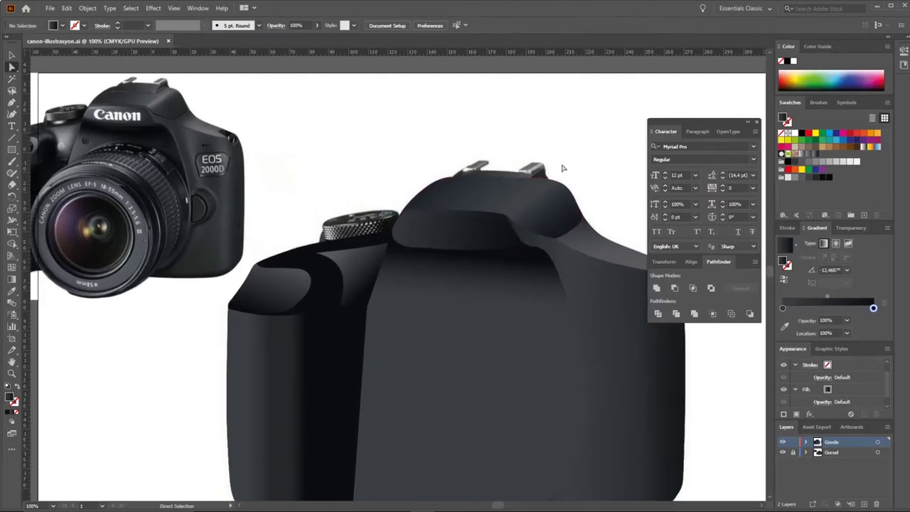
{"action": "left_click", "coordinate": [508, 258]}
{"action": "key", "text": "g"}
{"action": "mouse_move", "coordinate": [481, 244]}
{"action": "left_mouse_down"}
{"action": "mouse_move", "coordinate": [444, 436]}
{"action": "mouse_move", "coordinate": [538, 228]}
{"action": "left_mouse_up"}
{"action": "left_click_drag", "start_coordinate": [834, 308], "coordinate": [798, 308]}
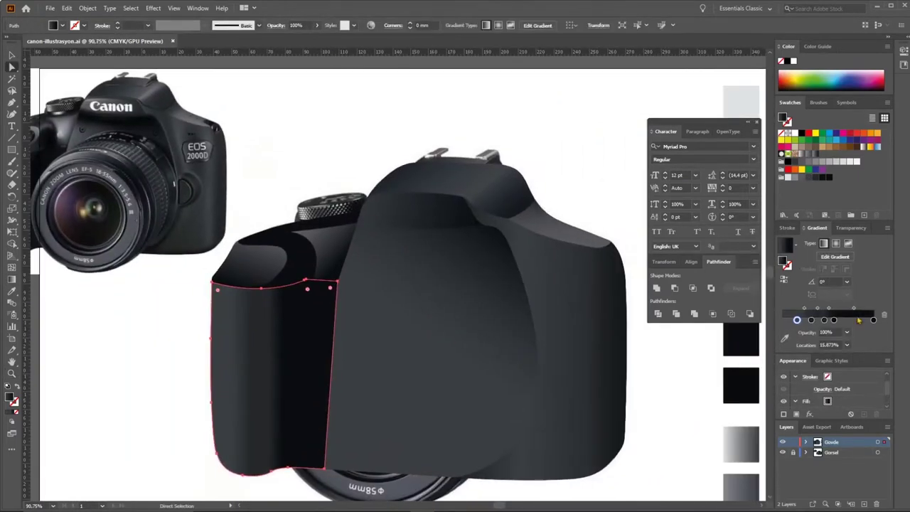
Zoom out to review the whole shaded camera, then zoom in on the reference photo
{"action": "key", "text": "ctrl+0"}
{"action": "key", "text": "ctrl+1"}
{"action": "left_click", "coordinate": [522, 245], "text": "alt"}
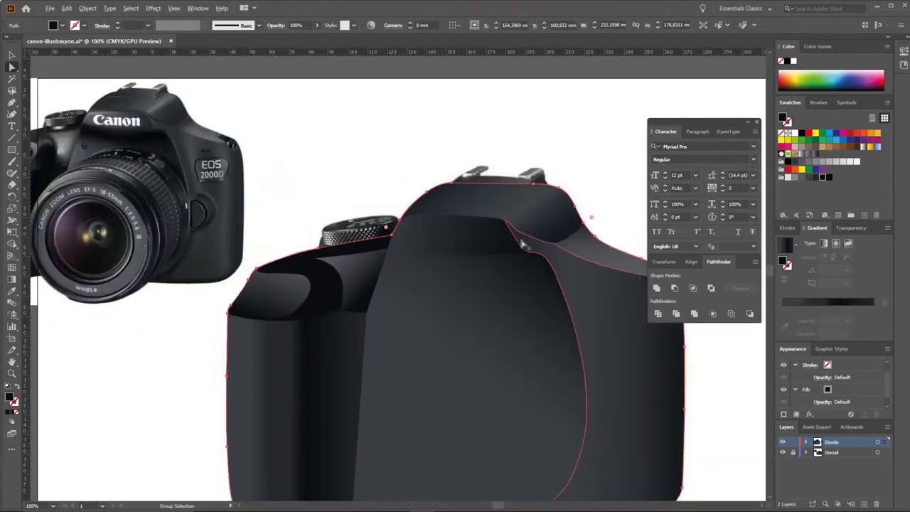
{"action": "key", "text": "v"}
{"action": "key", "text": "ctrl+shift+a"}
{"action": "key", "text": "ctrl+0"}
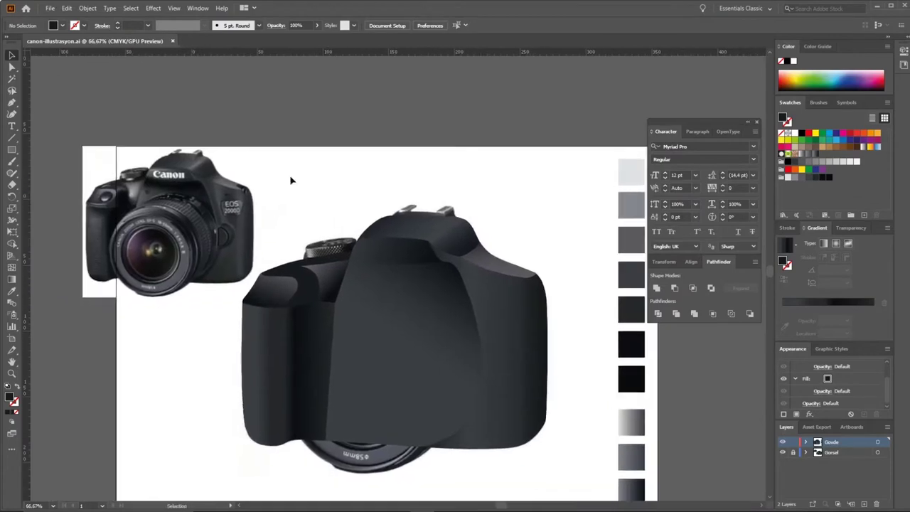
{"action": "key", "text": "ctrl+plus"}
{"action": "key", "text": "ctrl+plus"}
{"action": "key", "text": "ctrl+plus"}
{"action": "key", "text": "ctrl+plus"}
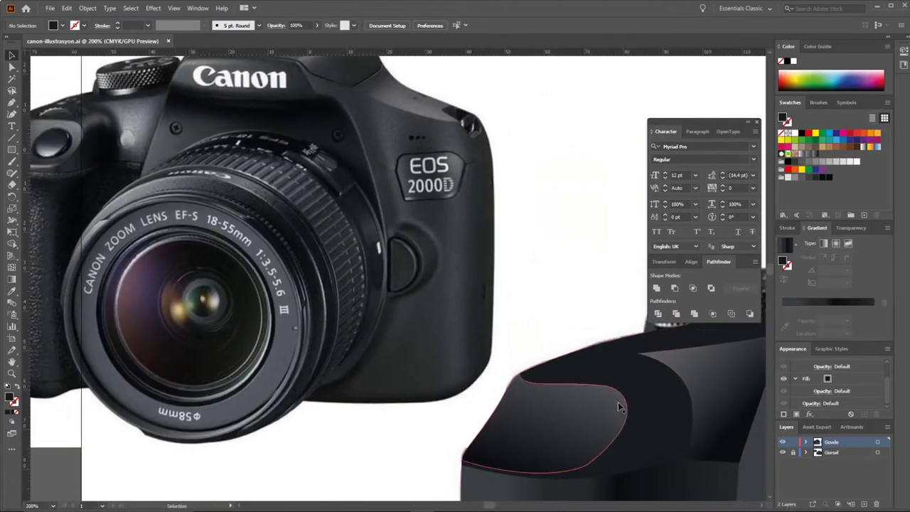
Draw a curved highlight stroke over the grip, thicken it and soften it with Gaussian Blur
{"action": "key", "text": "p"}
{"action": "left_click_drag", "start_coordinate": [594, 400], "coordinate": [665, 375]}
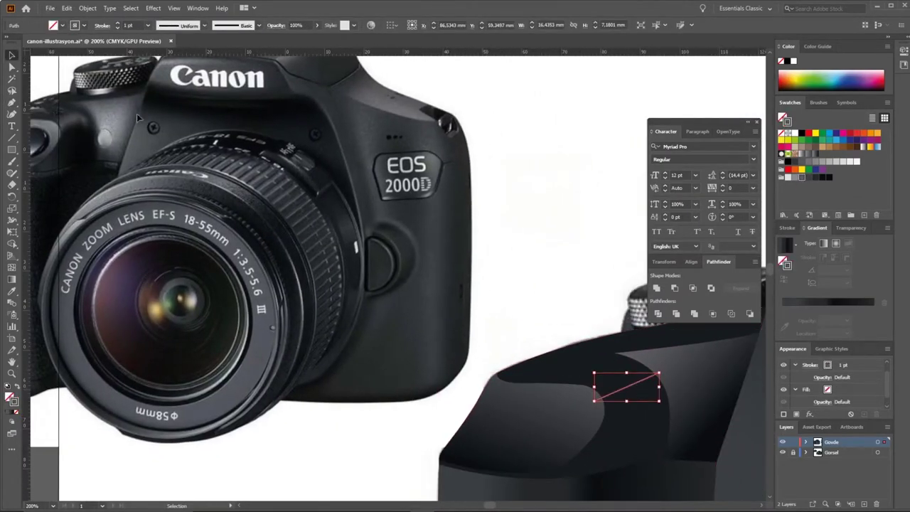
{"action": "left_click", "coordinate": [119, 25]}
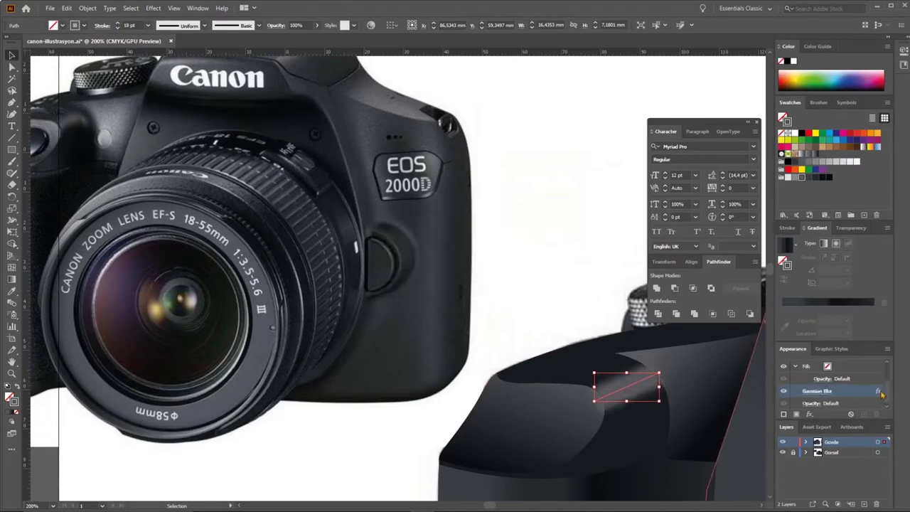
{"action": "left_click", "coordinate": [880, 392]}
{"action": "left_click", "coordinate": [498, 269]}
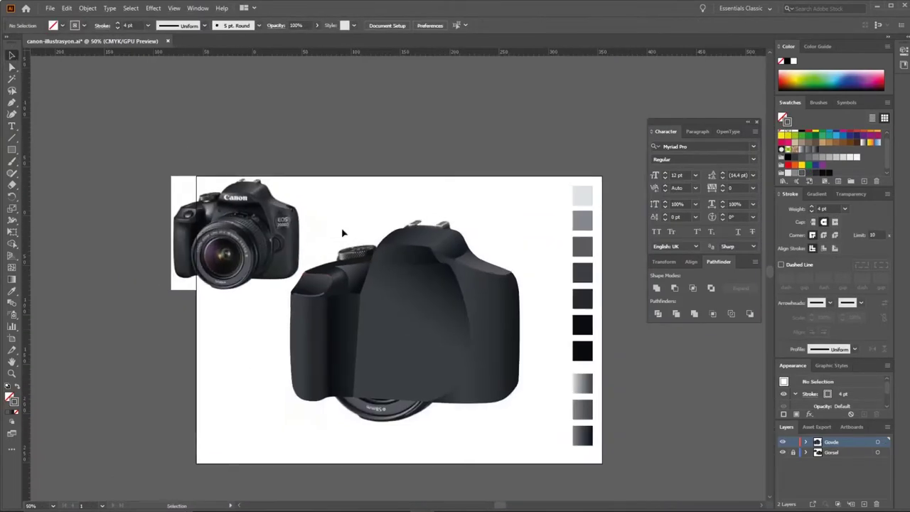
{"action": "scroll", "coordinate": [346, 316], "scroll_direction": "up", "scroll_amount": 3}
{"action": "scroll", "coordinate": [437, 216], "scroll_direction": "down", "scroll_amount": 2}
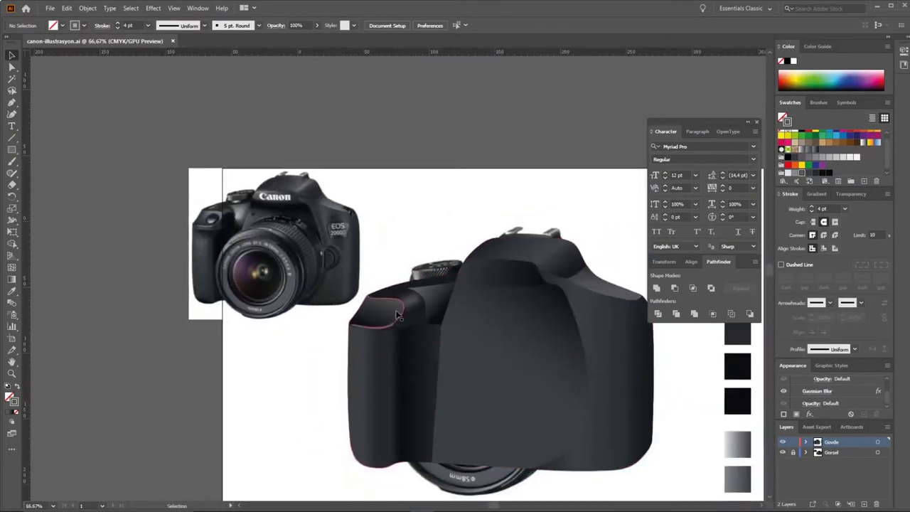
{"action": "scroll", "coordinate": [437, 215], "scroll_direction": "up", "scroll_amount": 2}
{"action": "scroll", "coordinate": [467, 326], "scroll_direction": "up", "scroll_amount": 2}
{"action": "key", "text": "p"}
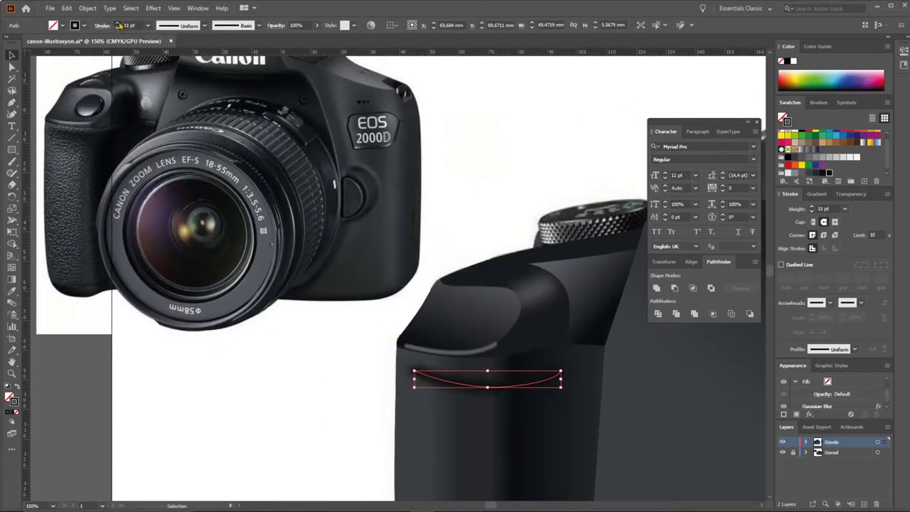
{"action": "scroll", "coordinate": [641, 413], "scroll_direction": "right", "scroll_amount": 2}
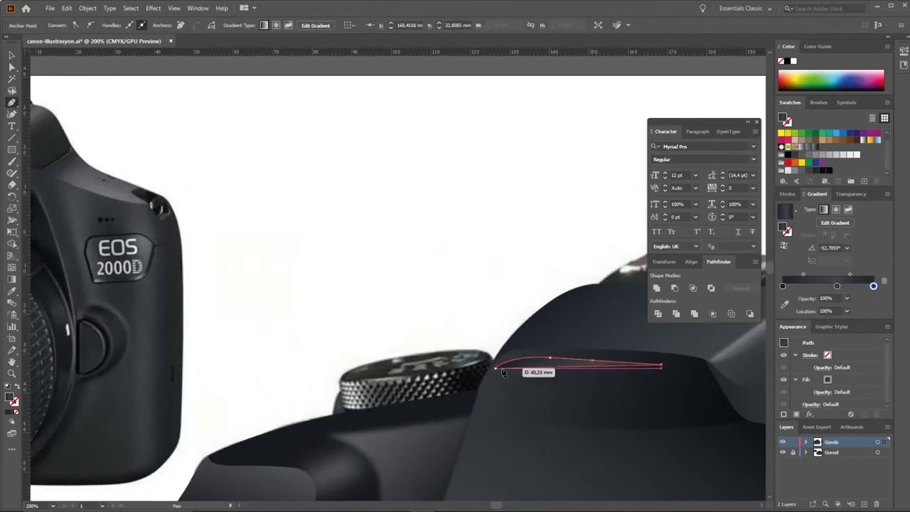
Finish the hump highlight path and apply Gaussian Blur to it
{"action": "key", "text": "ctrl+alt+shift+e"}
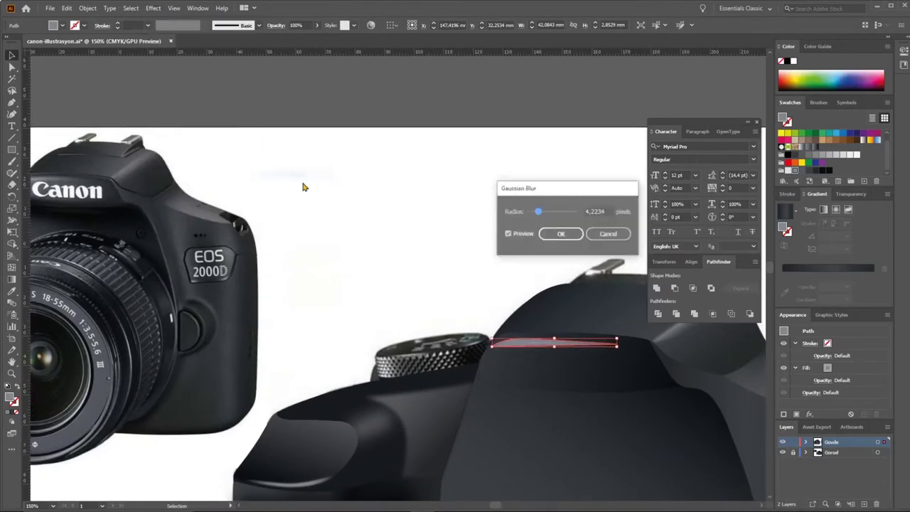
{"action": "key", "text": "Return"}
{"action": "key", "text": "ctrl+equal"}
{"action": "key", "text": "a"}
{"action": "scroll", "coordinate": [277, 357], "scroll_direction": "up", "scroll_amount": 3}
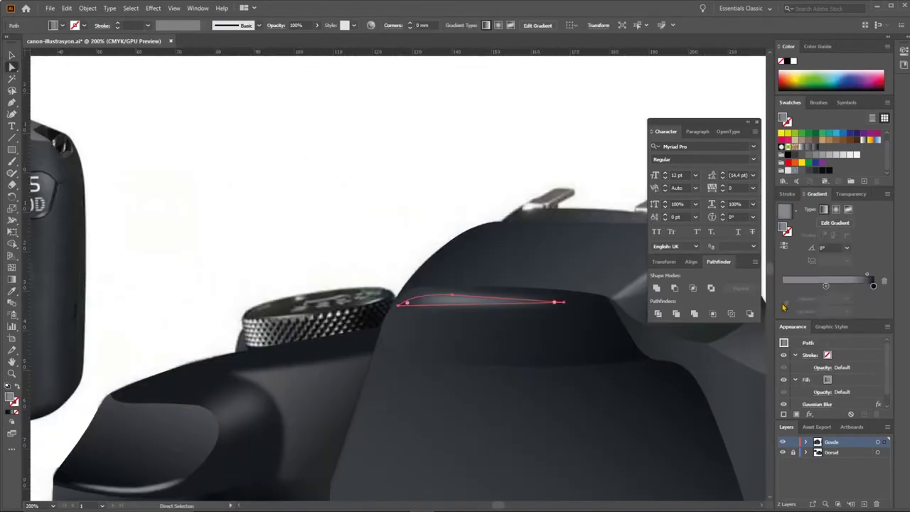
{"action": "key", "text": "ctrl+0"}
{"action": "key", "text": "ctrl+equal"}
Paste a dark sliver copy onto the camera's hump and soften it with Gaussian Blur
{"action": "mouse_move", "coordinate": [455, 313]}
{"action": "left_mouse_down"}
{"action": "mouse_move", "coordinate": [484, 338]}
{"action": "mouse_move", "coordinate": [546, 348]}
{"action": "left_mouse_up"}
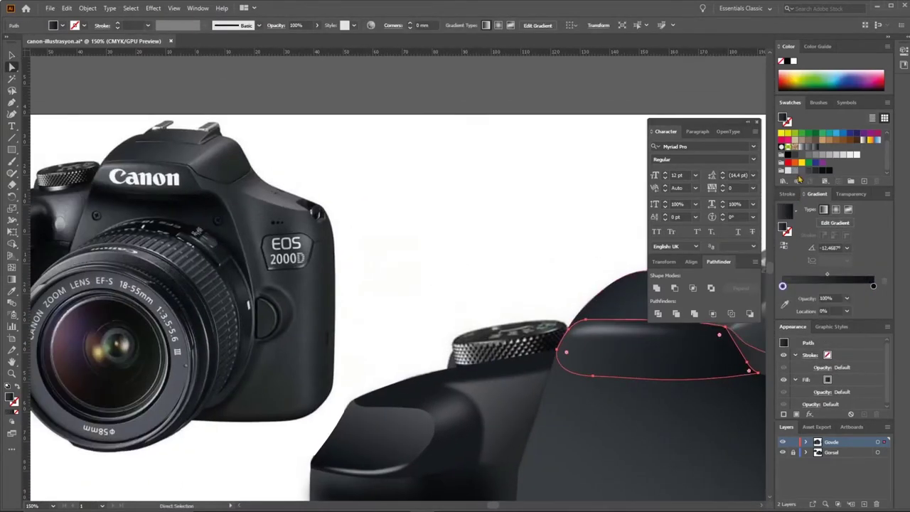
{"action": "key", "text": "v"}
{"action": "key", "text": "ctrl+v"}
{"action": "left_click_drag", "start_coordinate": [401, 277], "coordinate": [604, 382]}
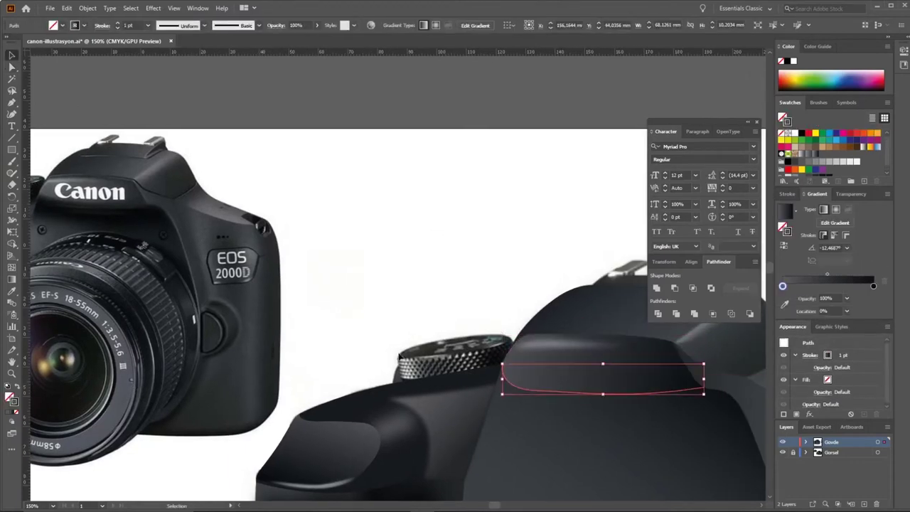
{"action": "key", "text": "ctrl+alt+shift+e"}
{"action": "left_click_drag", "start_coordinate": [546, 212], "coordinate": [554, 214]}
{"action": "key", "text": "Return"}
{"action": "left_click", "coordinate": [400, 187]}
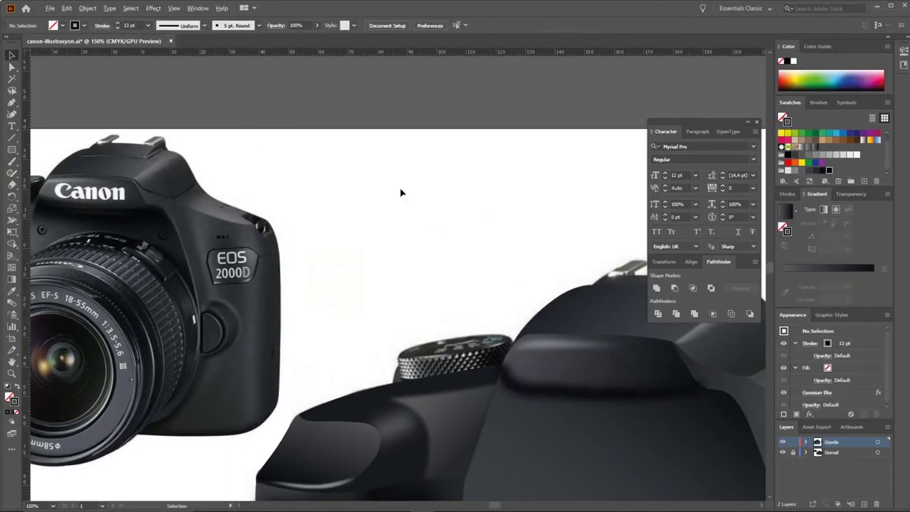
{"action": "scroll", "coordinate": [506, 331], "scroll_direction": "down", "scroll_amount": 2}
{"action": "scroll", "coordinate": [541, 293], "scroll_direction": "up", "scroll_amount": 5}
Start a shadow shape under the top prism with the Pen tool
{"action": "key", "text": "a"}
{"action": "scroll", "coordinate": [405, 142], "scroll_direction": "down", "scroll_amount": 5}
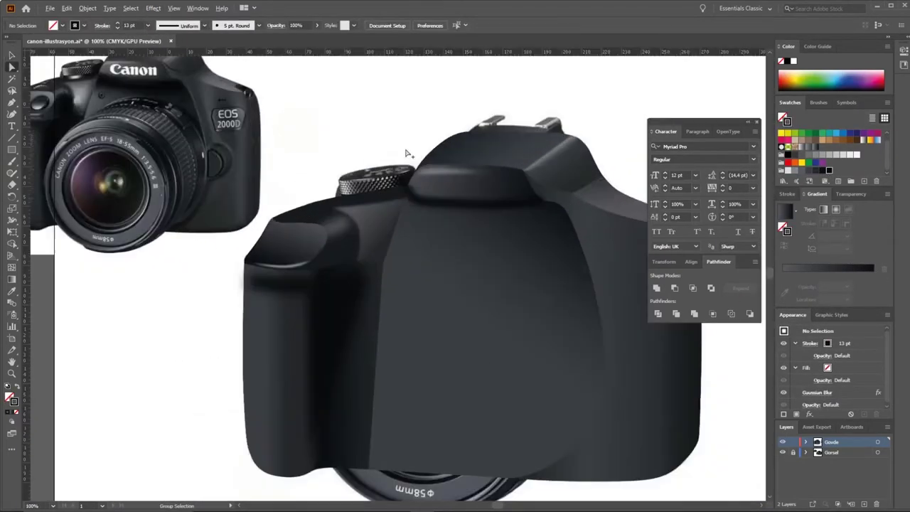
{"action": "scroll", "coordinate": [416, 213], "scroll_direction": "up", "scroll_amount": 5}
{"action": "scroll", "coordinate": [467, 214], "scroll_direction": "down", "scroll_amount": 5}
{"action": "scroll", "coordinate": [375, 150], "scroll_direction": "up", "scroll_amount": 2}
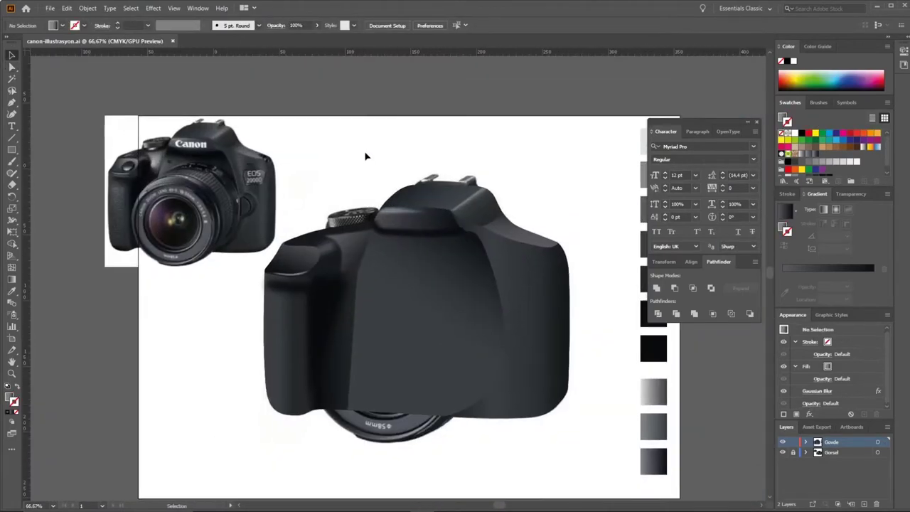
{"action": "scroll", "coordinate": [366, 152], "scroll_direction": "up", "scroll_amount": 2}
{"action": "key", "text": "p"}
{"action": "left_click", "coordinate": [350, 218]}
{"action": "left_click", "coordinate": [341, 246]}
{"action": "scroll", "coordinate": [513, 248], "scroll_direction": "up", "scroll_amount": 3}
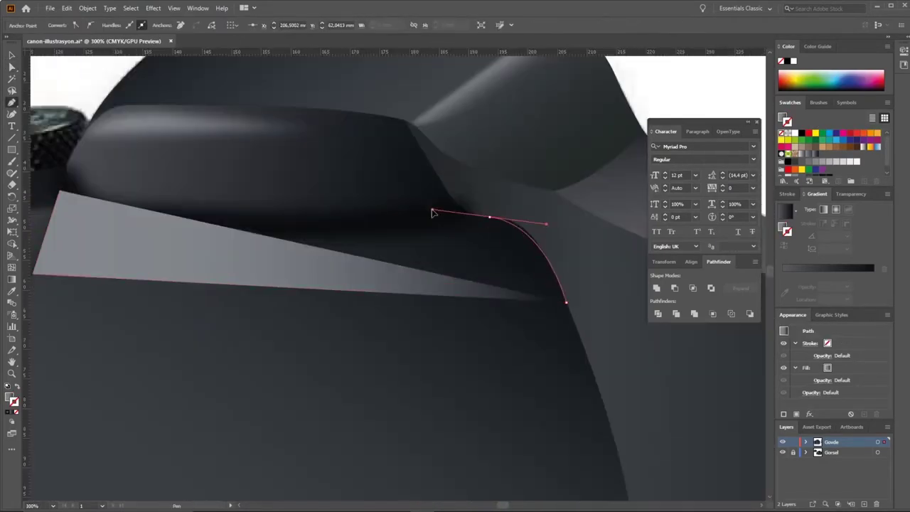
{"action": "scroll", "coordinate": [455, 213], "scroll_direction": "down", "scroll_amount": 3}
Close the shadow shape, fill it black and apply a Gaussian Blur
{"action": "left_click", "coordinate": [823, 173]}
{"action": "scroll", "coordinate": [454, 284], "scroll_direction": "down", "scroll_amount": 2}
{"action": "key", "text": "v"}
{"action": "left_click", "coordinate": [153, 8]}
{"action": "left_click", "coordinate": [290, 174]}
{"action": "key", "text": "Return"}
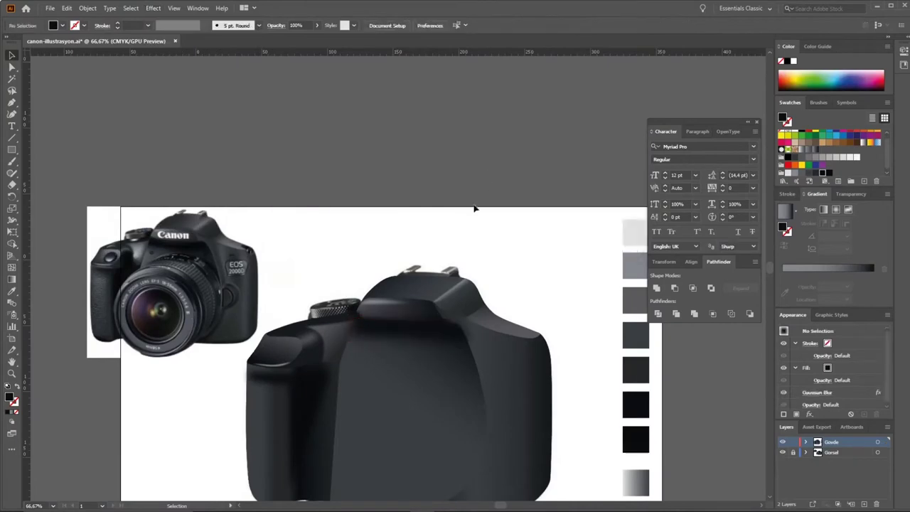
{"action": "scroll", "coordinate": [422, 365], "scroll_direction": "up", "scroll_amount": 5}
{"action": "scroll", "coordinate": [523, 227], "scroll_direction": "down", "scroll_amount": 5}
{"action": "scroll", "coordinate": [521, 206], "scroll_direction": "up", "scroll_amount": 5}
Deselect the blurred shadow and review the softened top hump
{"action": "key", "text": "a"}
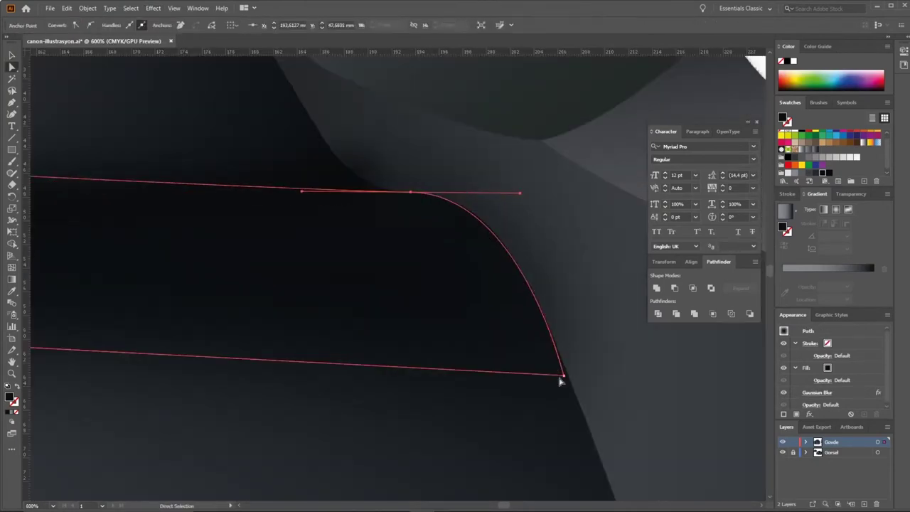
{"action": "key", "text": "v"}
{"action": "scroll", "coordinate": [561, 377], "scroll_direction": "down", "scroll_amount": 5}
{"action": "scroll", "coordinate": [514, 305], "scroll_direction": "down", "scroll_amount": 2}
{"action": "scroll", "coordinate": [392, 255], "scroll_direction": "up", "scroll_amount": 1}
{"action": "left_click", "coordinate": [508, 197]}
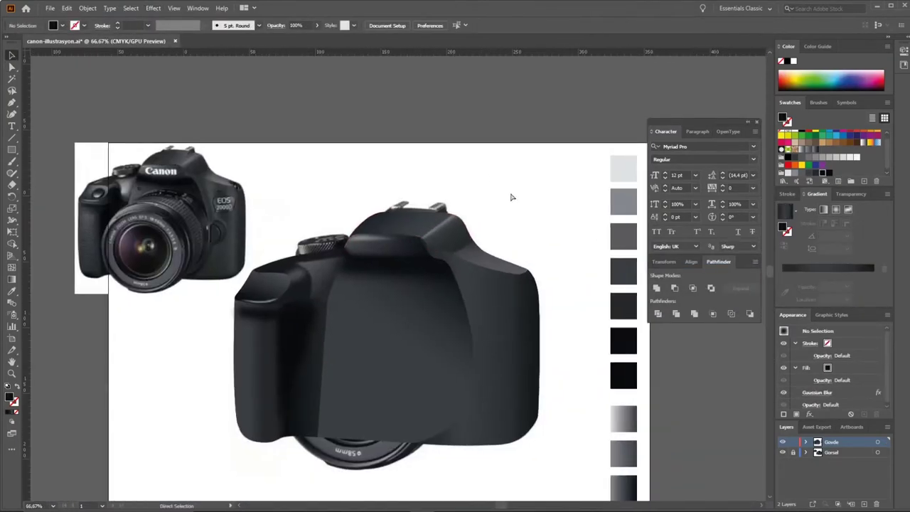
{"action": "scroll", "coordinate": [429, 307], "scroll_direction": "up", "scroll_amount": 2}
{"action": "scroll", "coordinate": [428, 307], "scroll_direction": "up", "scroll_amount": 1}
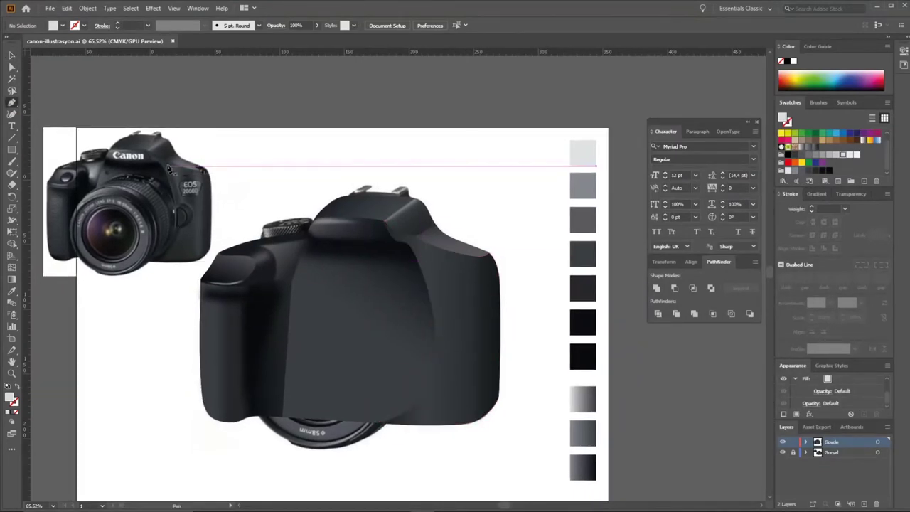
Gaussian-blur the vertical line on the body's right edge at about 50 px and lower its opacity
{"action": "left_click", "coordinate": [481, 421]}
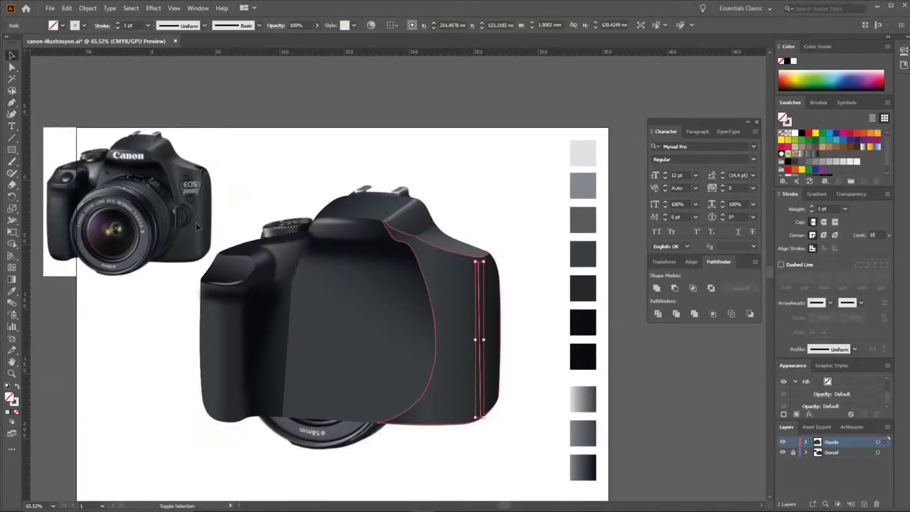
{"action": "left_click", "coordinate": [479, 303]}
{"action": "key", "text": "ctrl+alt+shift+e"}
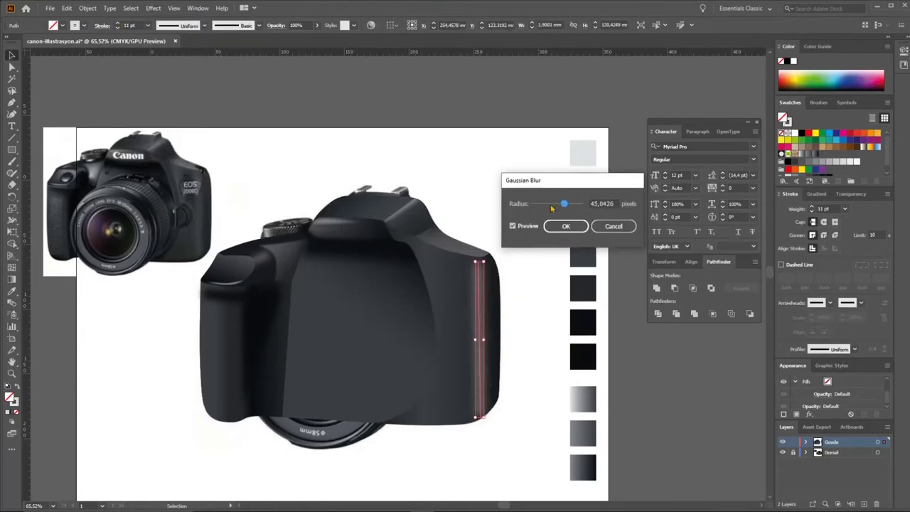
{"action": "key", "text": "Return"}
{"action": "left_click", "coordinate": [317, 26]}
{"action": "key", "text": "ctrl+shift+a"}
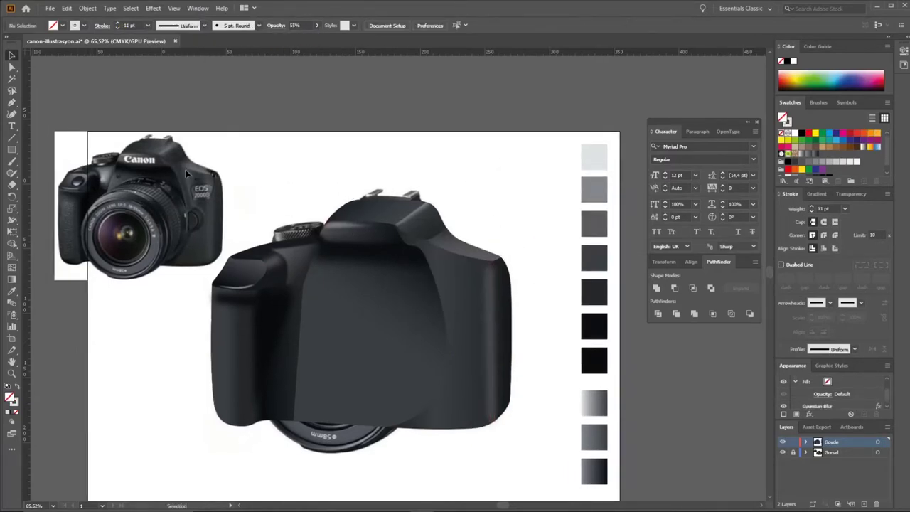
{"action": "key", "text": "ctrl+1"}
Draw another highlight stroke along the body's right edge and soften it with Gaussian Blur
{"action": "key", "text": "ctrl+minus"}
{"action": "key", "text": "p"}
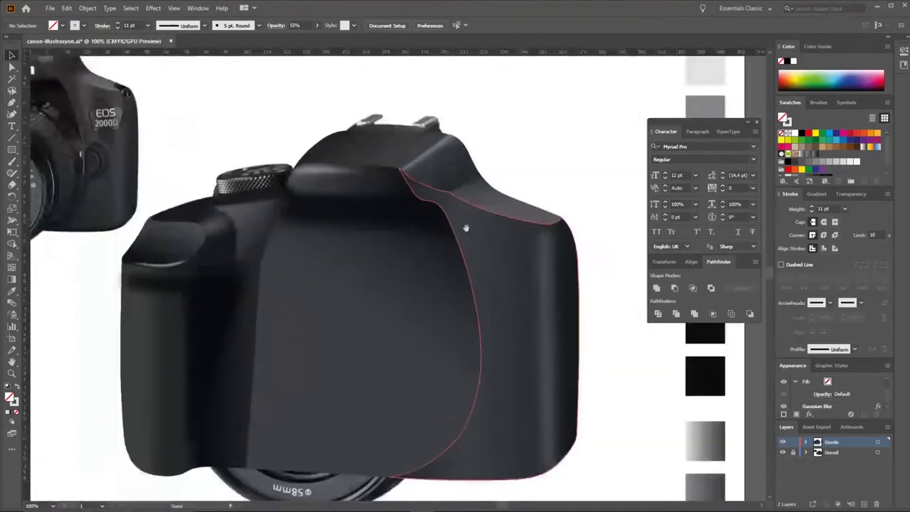
{"action": "left_click", "coordinate": [456, 226]}
{"action": "left_click", "coordinate": [152, 8]}
{"action": "left_click", "coordinate": [285, 173]}
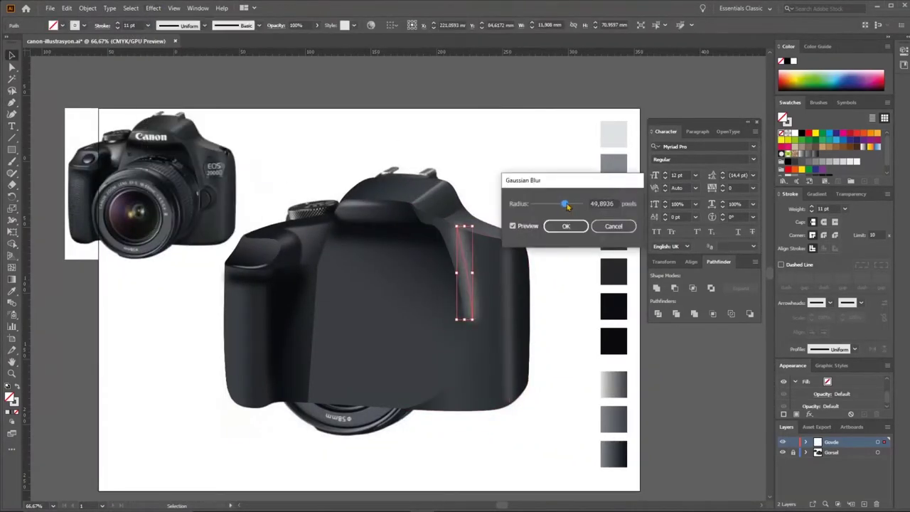
{"action": "key", "text": "Return"}
{"action": "key", "text": "ctrl+plus"}
{"action": "key", "text": "ctrl+plus"}
{"action": "key", "text": "ctrl+shift+a"}
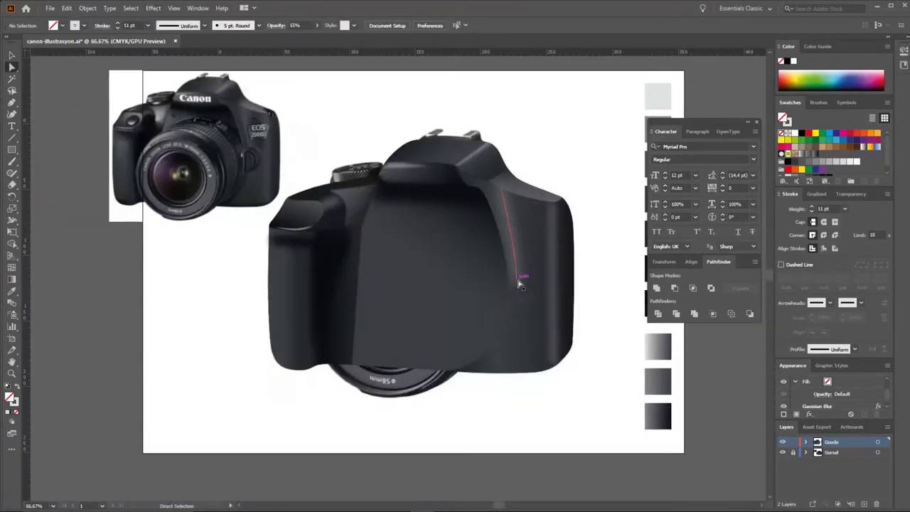
{"action": "key", "text": "v"}
{"action": "key", "text": "ctrl+plus"}
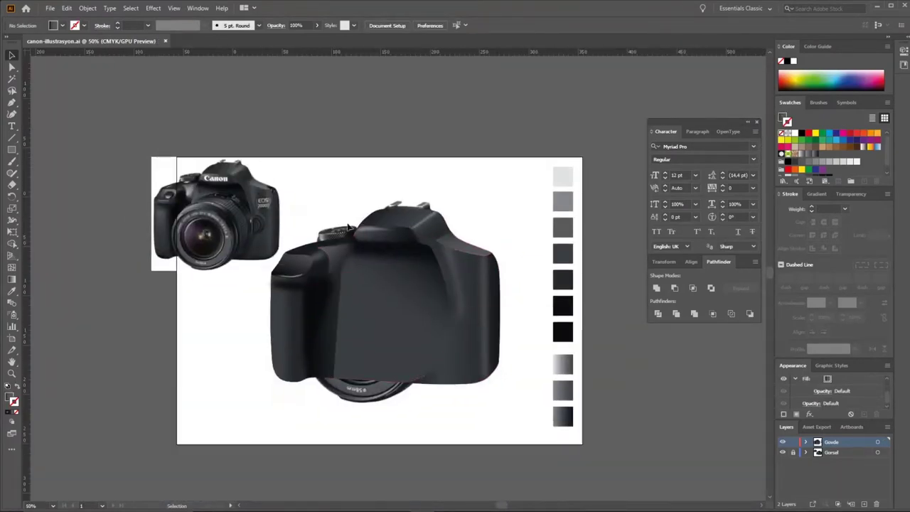
Draw an ellipse over the lens and stretch it to the lens height and top curve
{"action": "scroll", "coordinate": [533, 192], "scroll_direction": "down", "scroll_amount": 1}
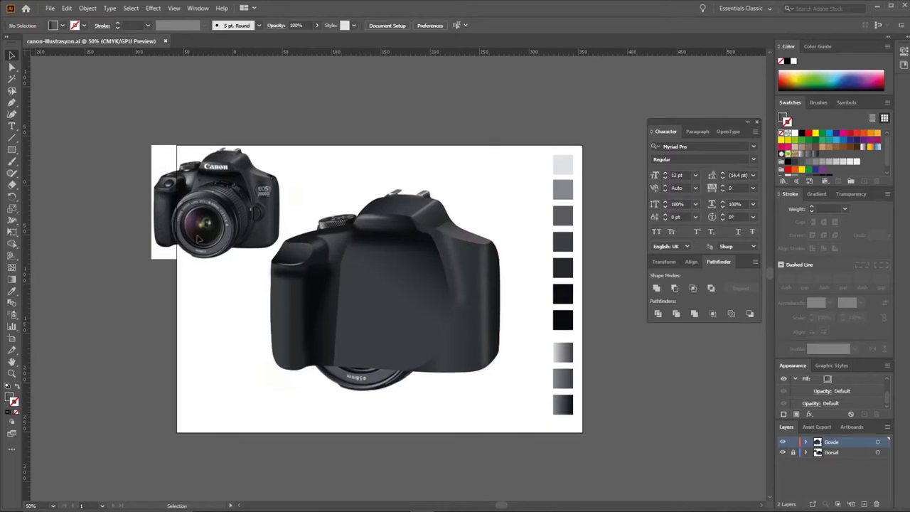
{"action": "scroll", "coordinate": [520, 229], "scroll_direction": "up", "scroll_amount": 2}
{"action": "scroll", "coordinate": [520, 224], "scroll_direction": "down", "scroll_amount": 4}
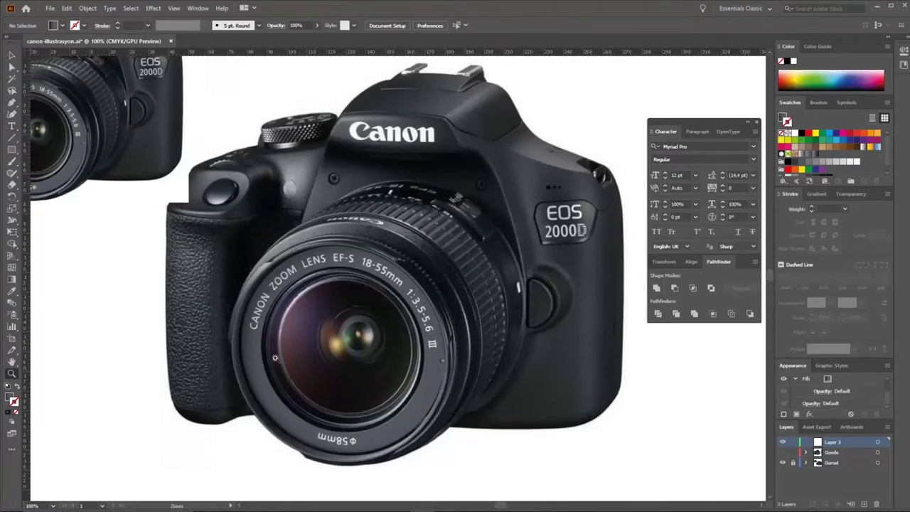
{"action": "scroll", "coordinate": [327, 235], "scroll_direction": "down", "scroll_amount": 2}
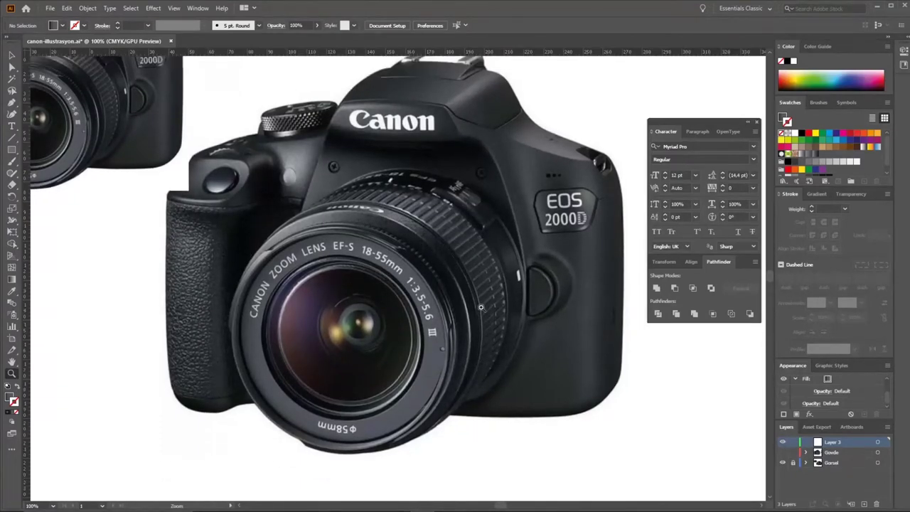
{"action": "scroll", "coordinate": [306, 249], "scroll_direction": "left", "scroll_amount": 2}
{"action": "key", "text": "l"}
{"action": "left_click_drag", "start_coordinate": [484, 435], "coordinate": [481, 436]}
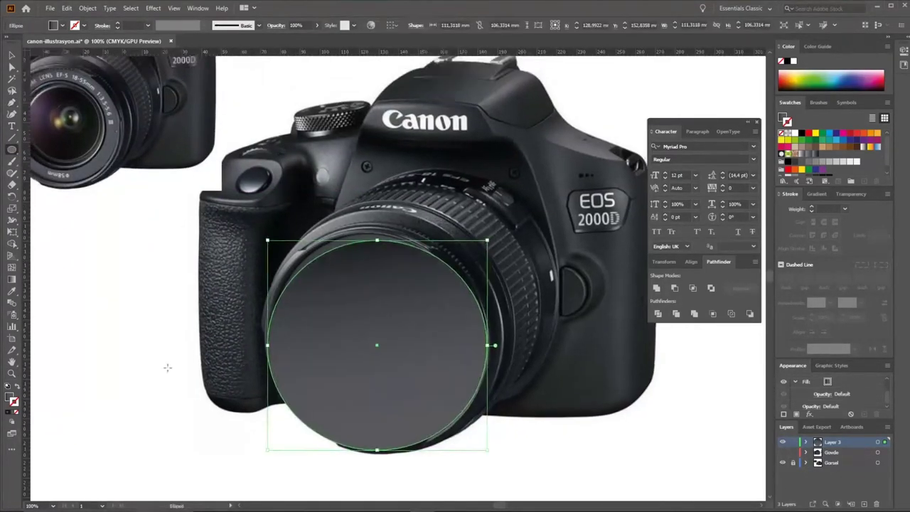
{"action": "mouse_move", "coordinate": [376, 219]}
{"action": "left_mouse_down"}
{"action": "mouse_move", "coordinate": [364, 211]}
{"action": "mouse_move", "coordinate": [437, 186]}
{"action": "left_mouse_up"}
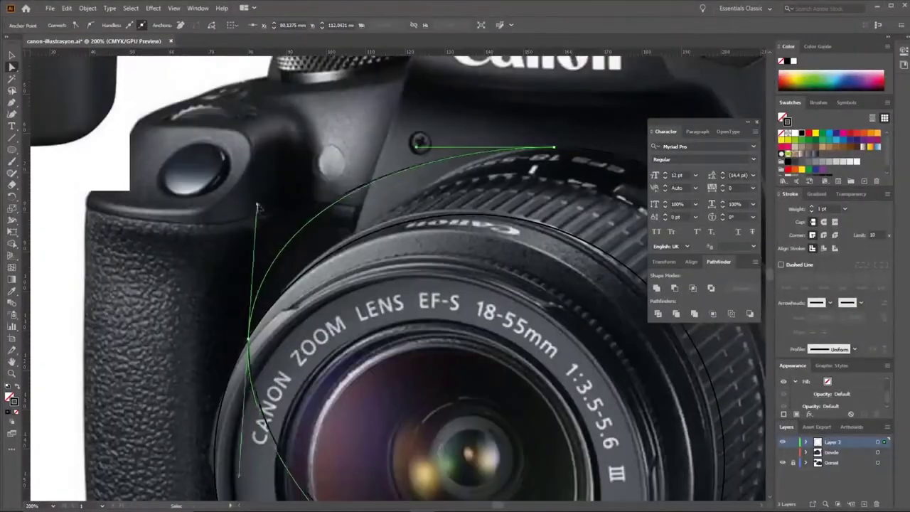
{"action": "left_click_drag", "start_coordinate": [418, 153], "coordinate": [376, 180]}
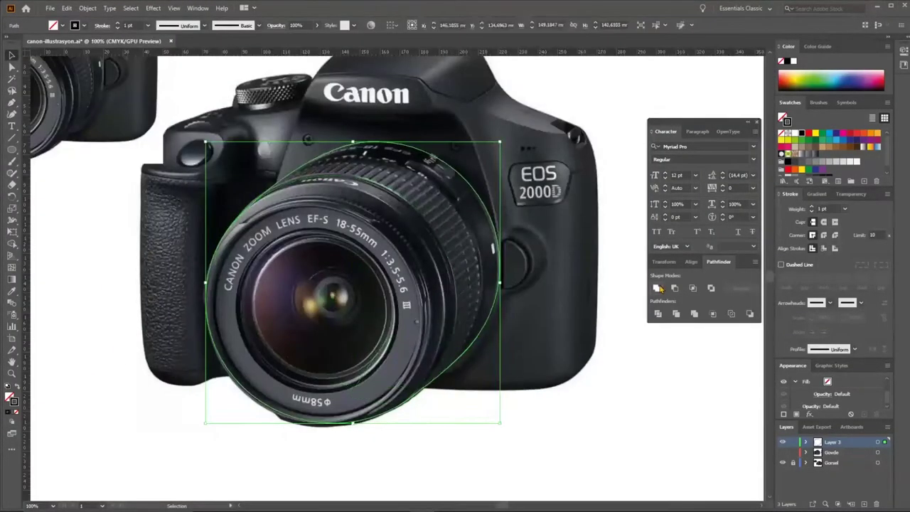
Redraw the ellipse around the lens front, sized to match the rim
{"action": "key", "text": "l"}
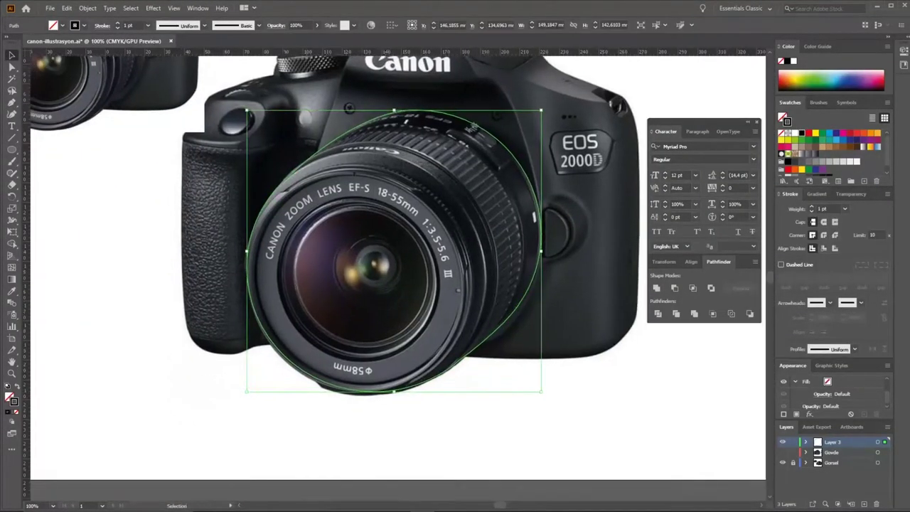
{"action": "left_click_drag", "start_coordinate": [438, 398], "coordinate": [490, 291]}
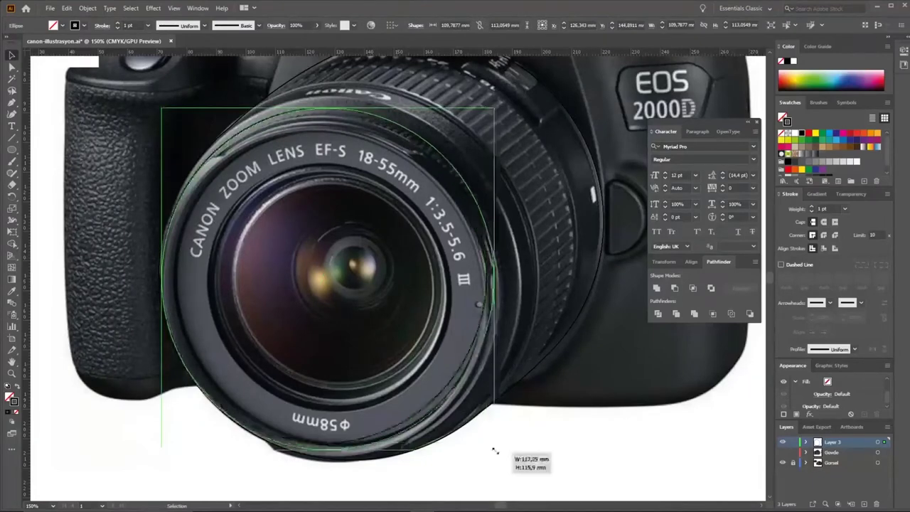
{"action": "left_click_drag", "start_coordinate": [483, 283], "coordinate": [458, 84]}
{"action": "key", "text": "a"}
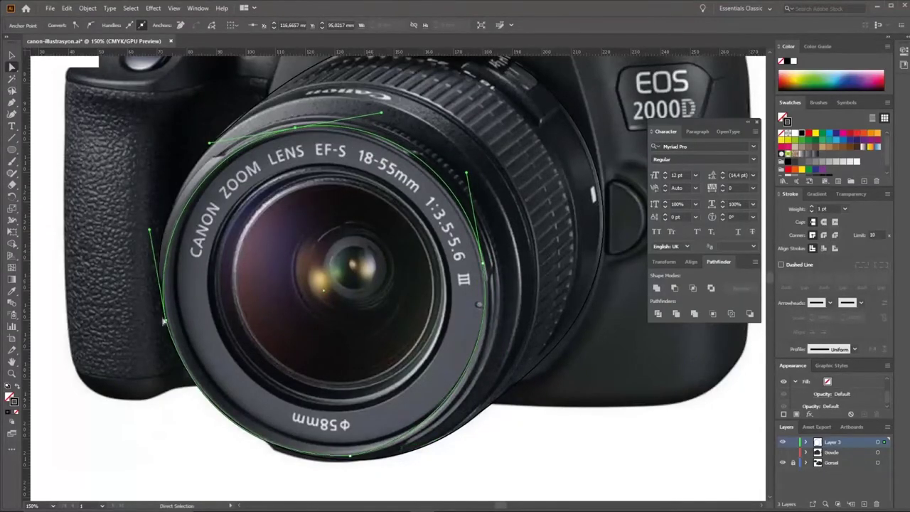
Adjust the rim outline's anchors, selecting its bottom anchor
{"action": "scroll", "coordinate": [164, 322], "scroll_direction": "up", "scroll_amount": 2}
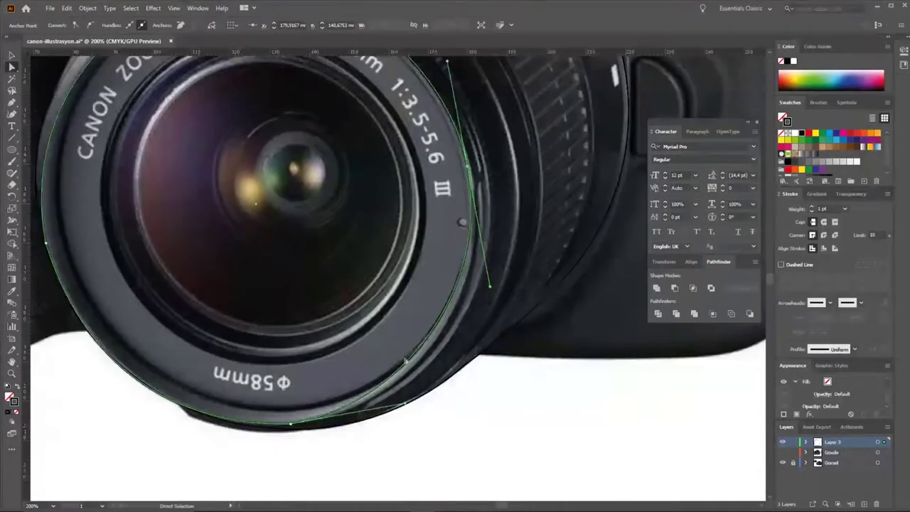
{"action": "key", "text": "p"}
{"action": "scroll", "coordinate": [405, 361], "scroll_direction": "down", "scroll_amount": 3}
{"action": "scroll", "coordinate": [397, 129], "scroll_direction": "up", "scroll_amount": 4}
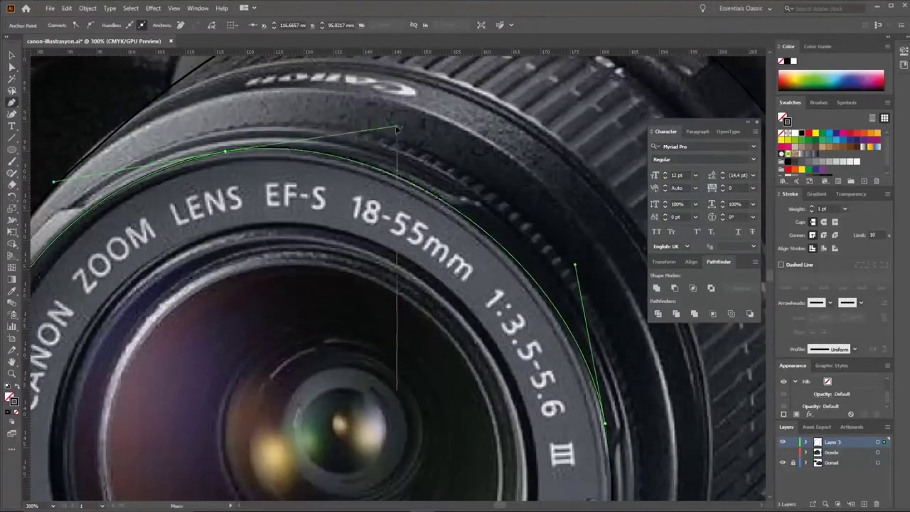
{"action": "key", "text": "a"}
{"action": "scroll", "coordinate": [405, 341], "scroll_direction": "down", "scroll_amount": 3}
{"action": "scroll", "coordinate": [410, 339], "scroll_direction": "up", "scroll_amount": 3}
{"action": "scroll", "coordinate": [410, 339], "scroll_direction": "up", "scroll_amount": 4}
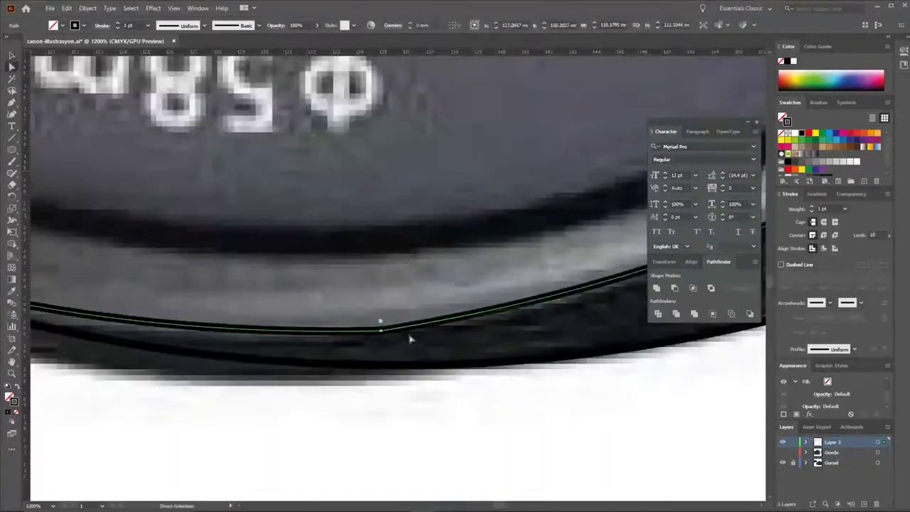
{"action": "left_click", "coordinate": [380, 329]}
{"action": "scroll", "coordinate": [381, 331], "scroll_direction": "down", "scroll_amount": 5}
{"action": "scroll", "coordinate": [510, 330], "scroll_direction": "down", "scroll_amount": 2}
{"action": "scroll", "coordinate": [511, 330], "scroll_direction": "down", "scroll_amount": 2}
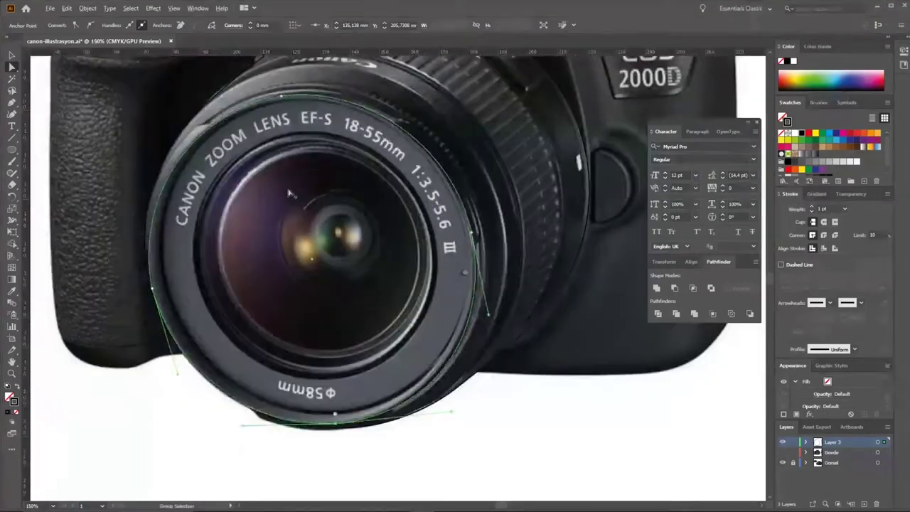
Confirm the -1.5 mm inward offset of the rim outline
{"action": "key", "text": "v"}
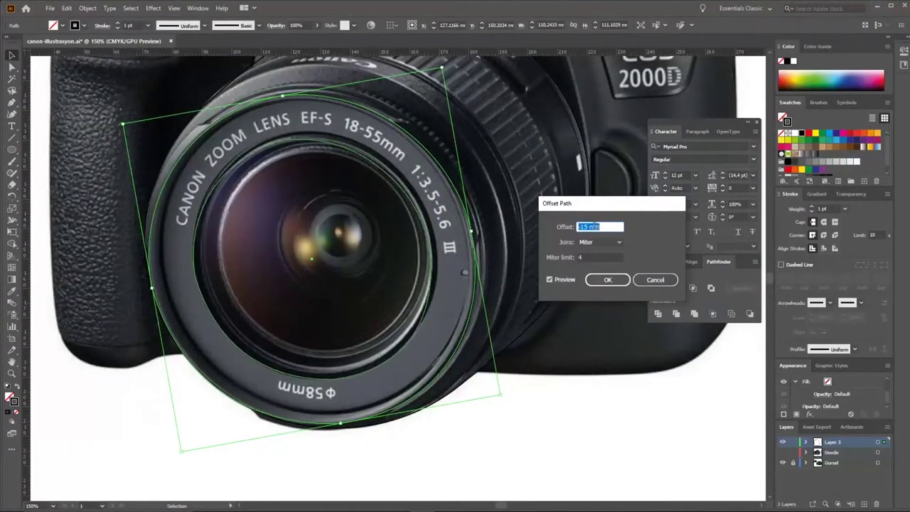
{"action": "key", "text": "Escape"}
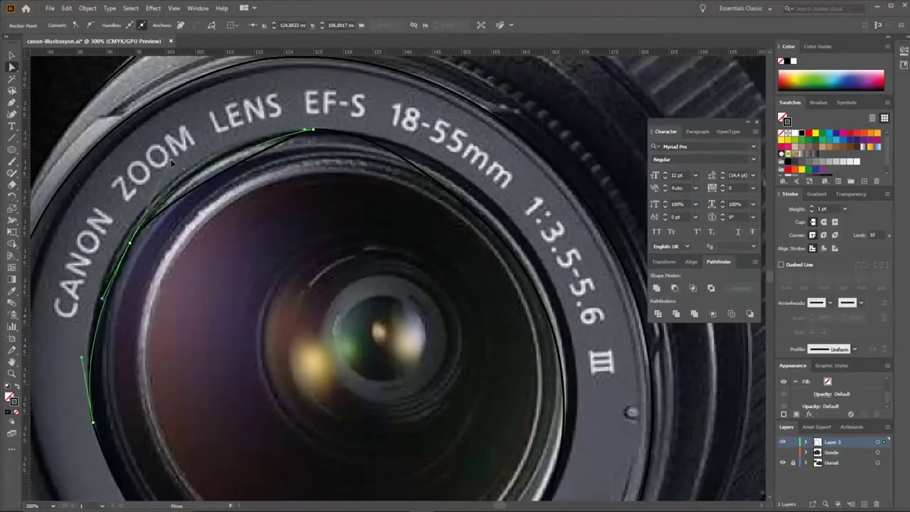
{"action": "scroll", "coordinate": [477, 178], "scroll_direction": "down", "scroll_amount": 2}
{"action": "scroll", "coordinate": [477, 178], "scroll_direction": "down", "scroll_amount": 3}
{"action": "scroll", "coordinate": [488, 287], "scroll_direction": "up", "scroll_amount": 5}
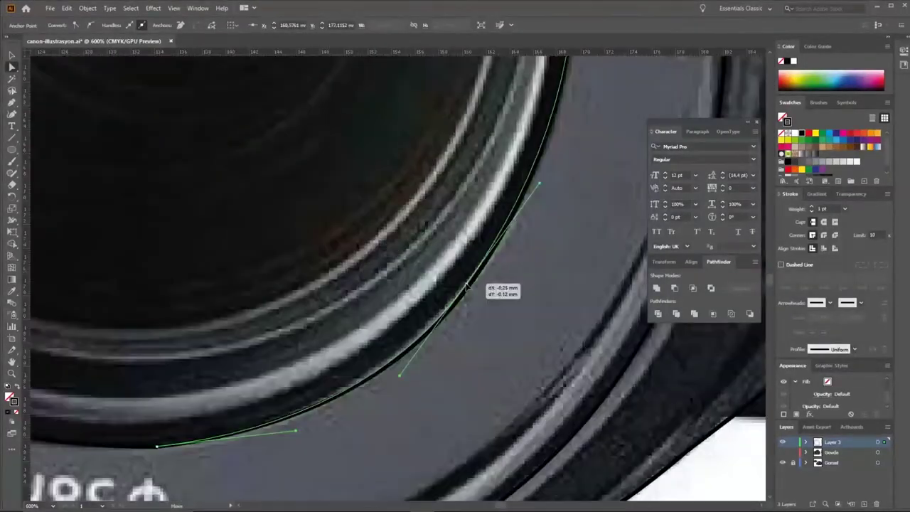
{"action": "scroll", "coordinate": [385, 371], "scroll_direction": "down", "scroll_amount": 2}
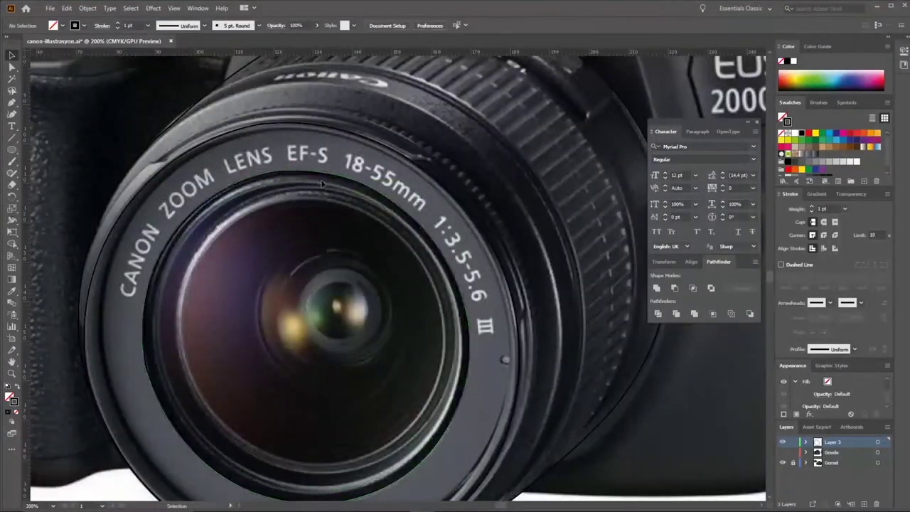
Shrink the inner circle around its centre, undoing an accidental crescent shape
{"action": "left_click_drag", "start_coordinate": [464, 181], "coordinate": [461, 181]}
{"action": "scroll", "coordinate": [398, 156], "scroll_direction": "down", "scroll_amount": 2}
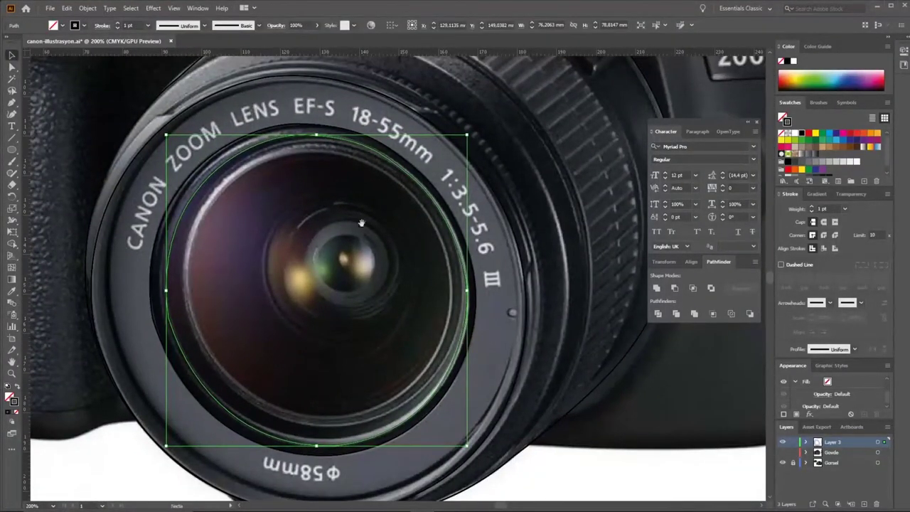
{"action": "left_click_drag", "start_coordinate": [361, 223], "coordinate": [362, 219]}
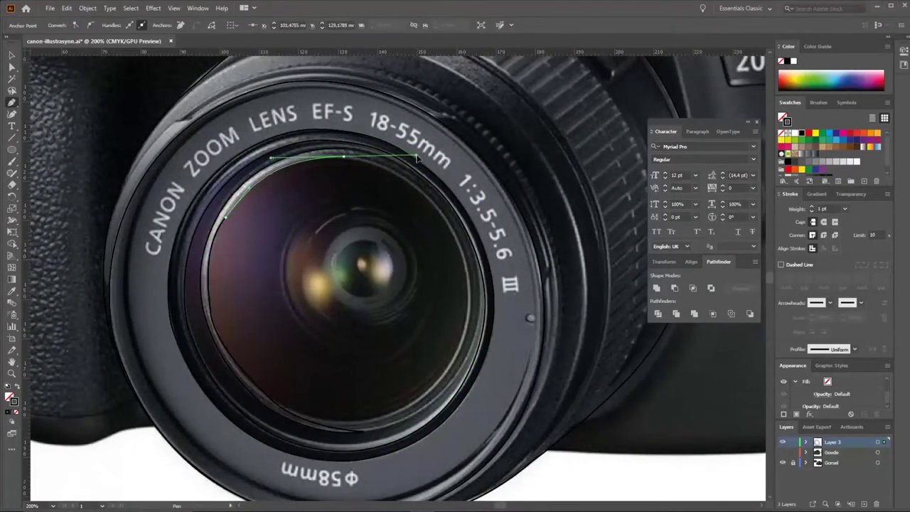
{"action": "key", "text": "ctrl+z"}
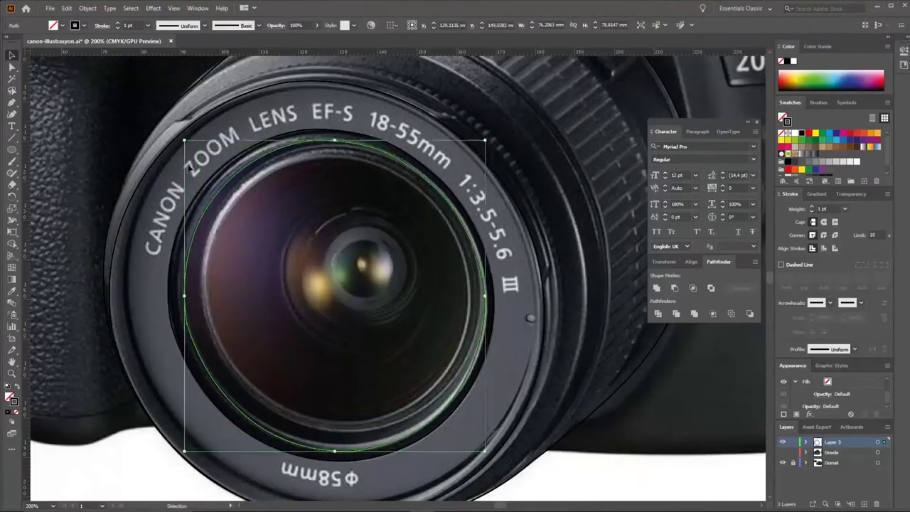
{"action": "left_click", "coordinate": [201, 229]}
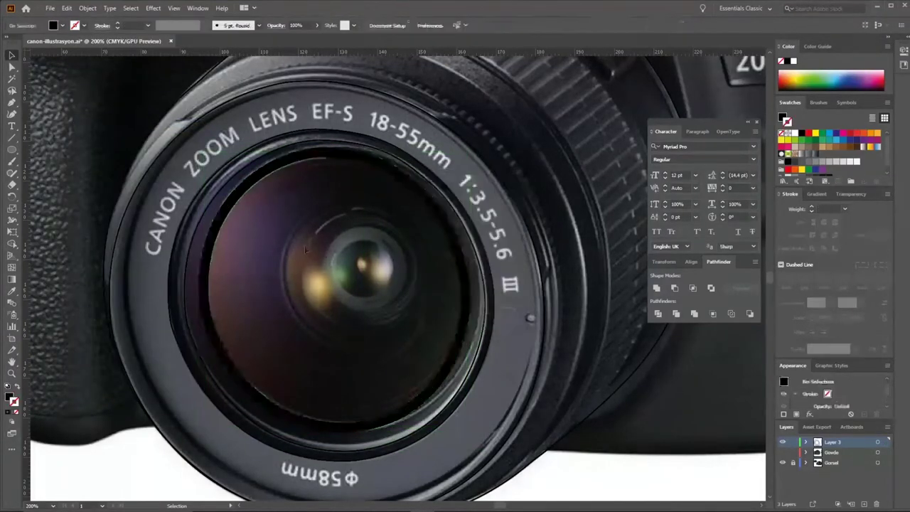
Zoom in around the lens and select the inner lens circle
{"action": "left_click", "coordinate": [374, 169]}
{"action": "key", "text": "z"}
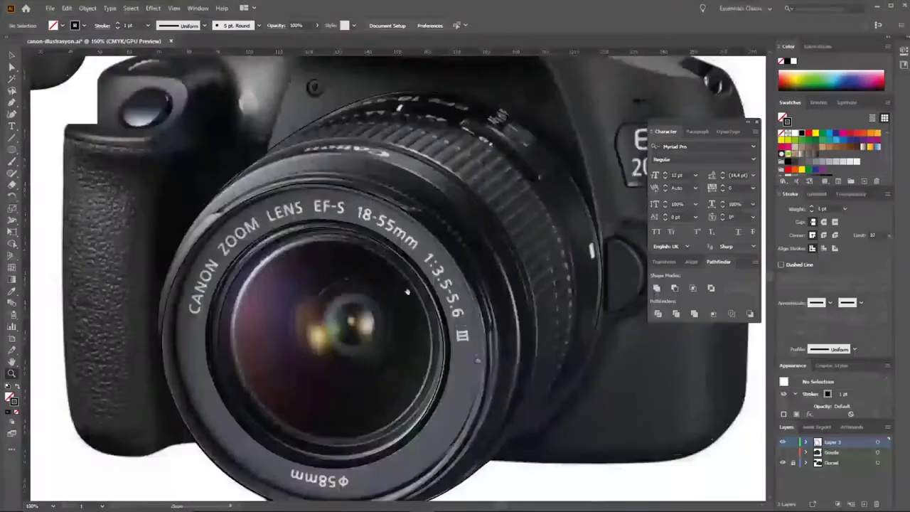
{"action": "left_click", "coordinate": [407, 291], "text": "alt"}
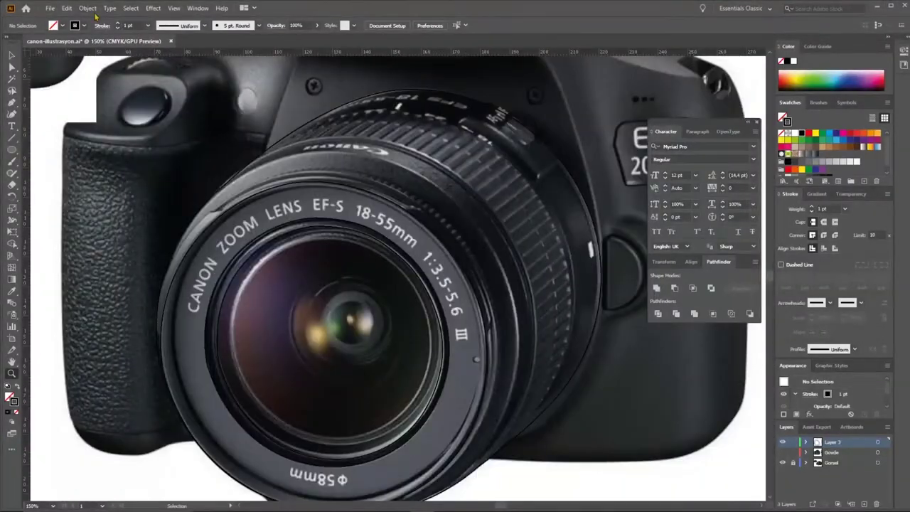
{"action": "left_click", "coordinate": [374, 279]}
{"action": "left_click", "coordinate": [373, 278], "text": "alt"}
{"action": "left_click", "coordinate": [373, 234]}
Reselect the inner lens circle, cancel a stray circle, and zoom in and out on the rings
{"action": "key", "text": "v"}
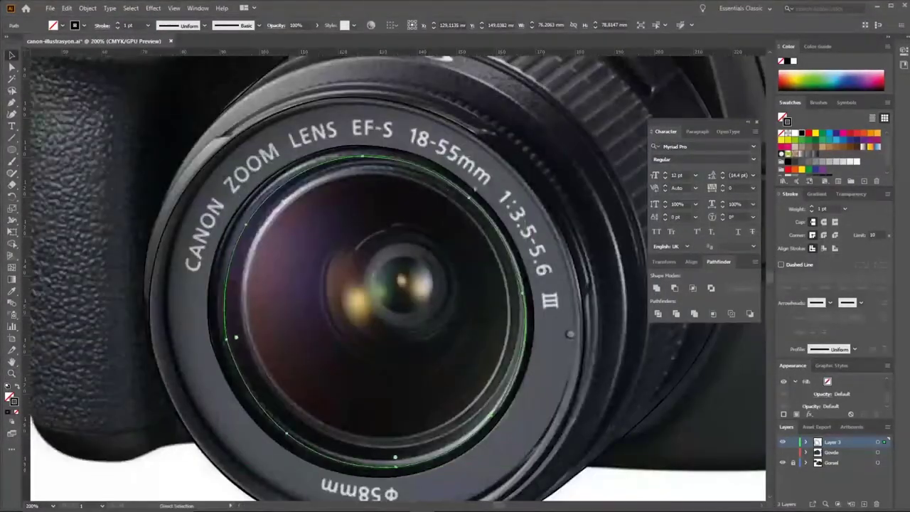
{"action": "left_click", "coordinate": [246, 306]}
{"action": "left_click", "coordinate": [432, 194]}
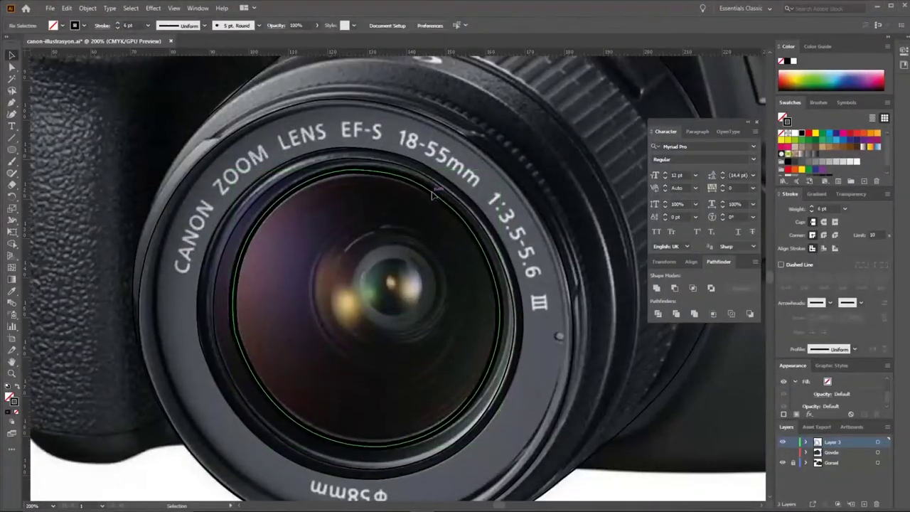
{"action": "key", "text": "ctrl+z"}
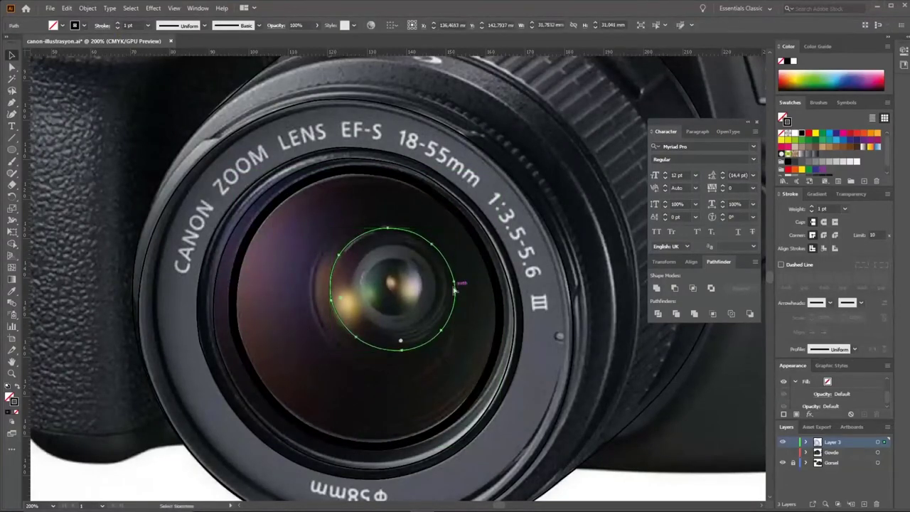
{"action": "key", "text": "ctrl+plus"}
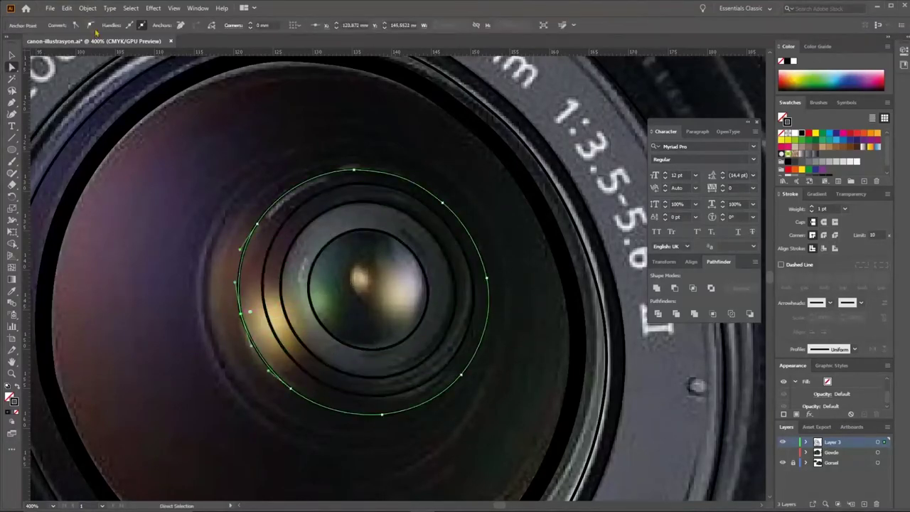
{"action": "key", "text": "v"}
{"action": "key", "text": "ctrl+minus"}
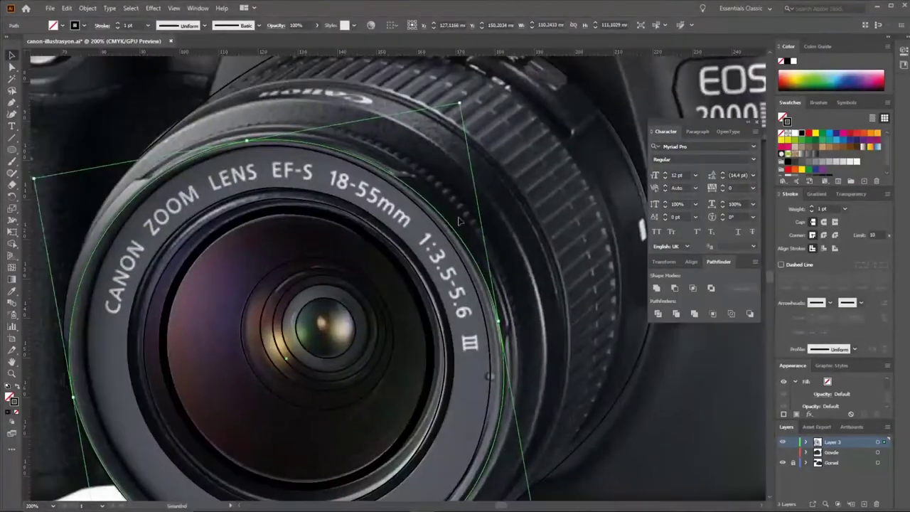
Resize the outer circle to fit the lens barrel, then zoom out to show both cameras
{"action": "left_click_drag", "start_coordinate": [474, 88], "coordinate": [469, 91]}
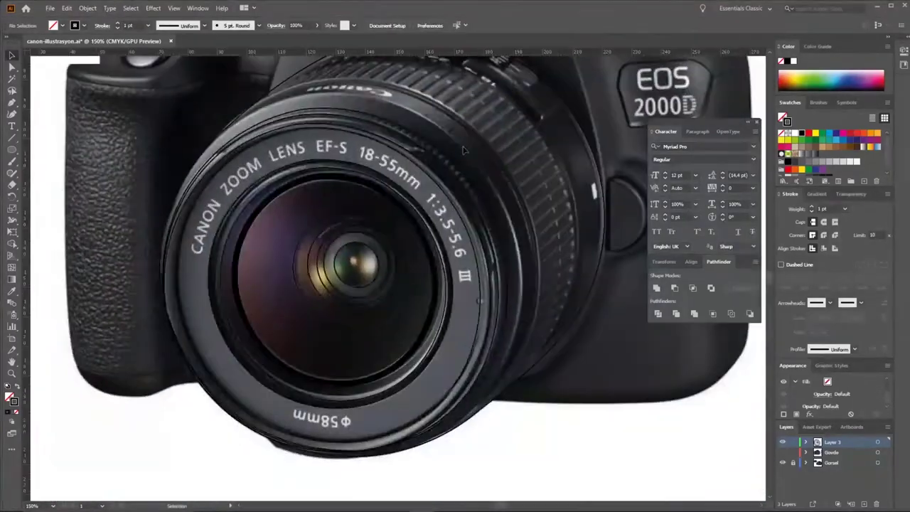
{"action": "left_click", "coordinate": [463, 149]}
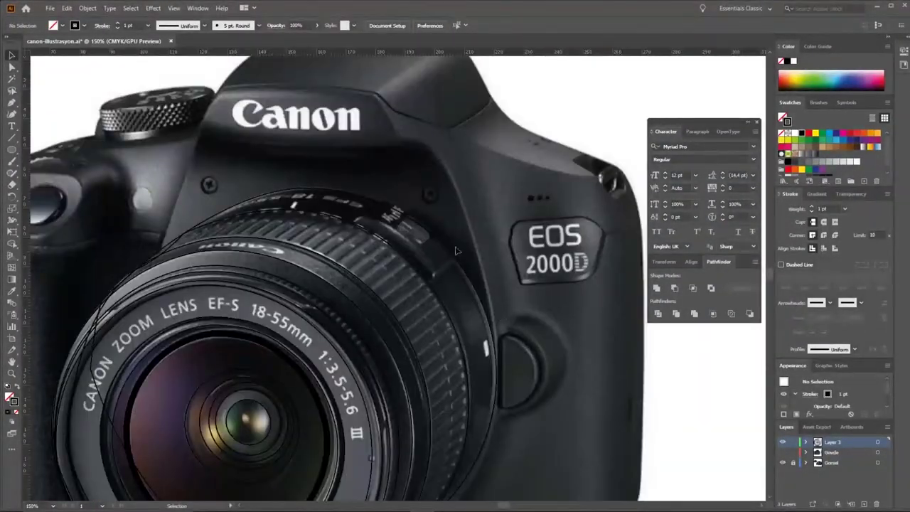
{"action": "key", "text": "ctrl+minus"}
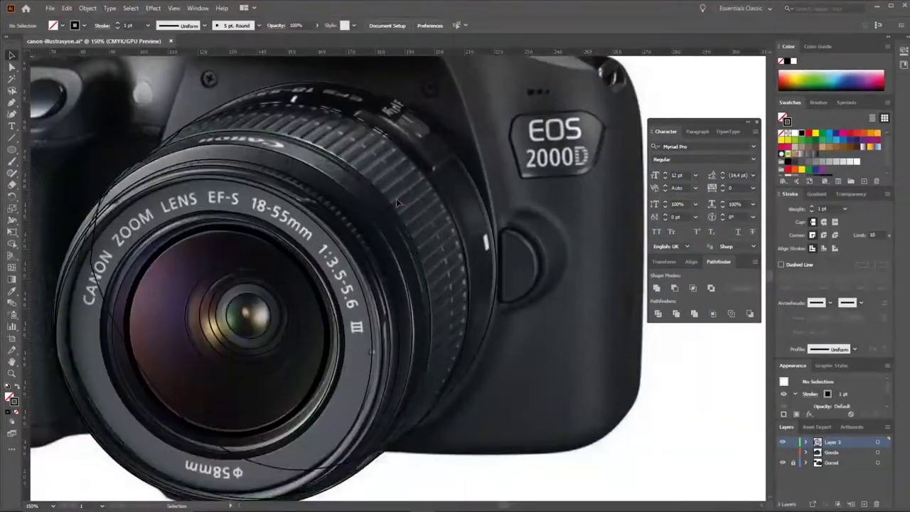
{"action": "key", "text": "ctrl+minus"}
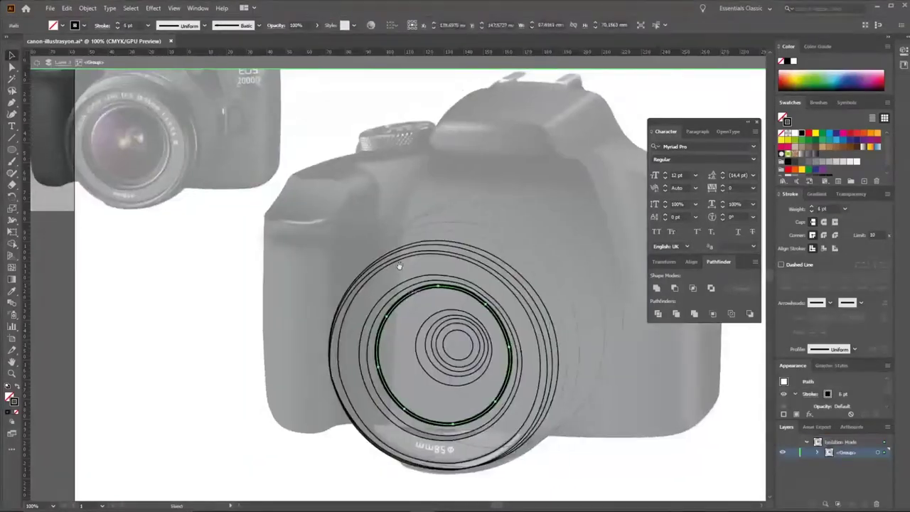
Fill the inner lens rings with black and grey and bring the lens shape to the front
{"action": "left_click", "coordinate": [448, 285]}
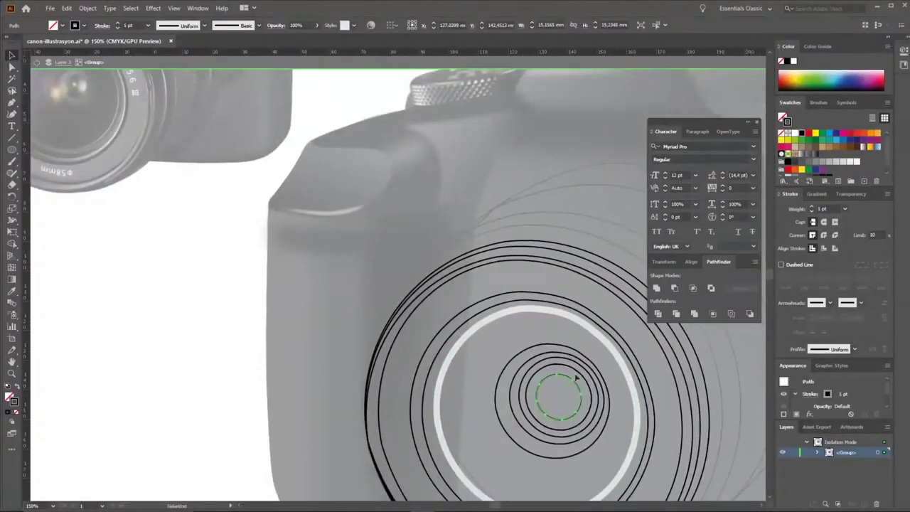
{"action": "left_click", "coordinate": [828, 167]}
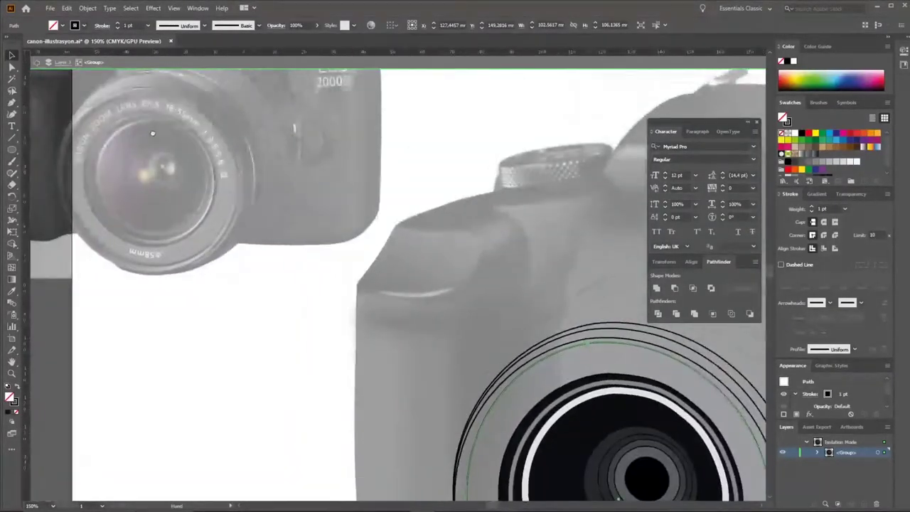
{"action": "left_click", "coordinate": [794, 171]}
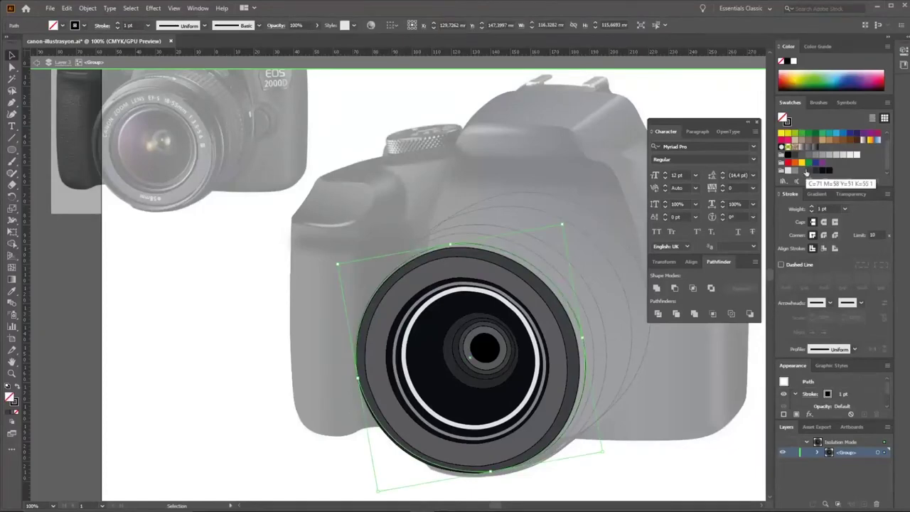
{"action": "right_click", "coordinate": [533, 271]}
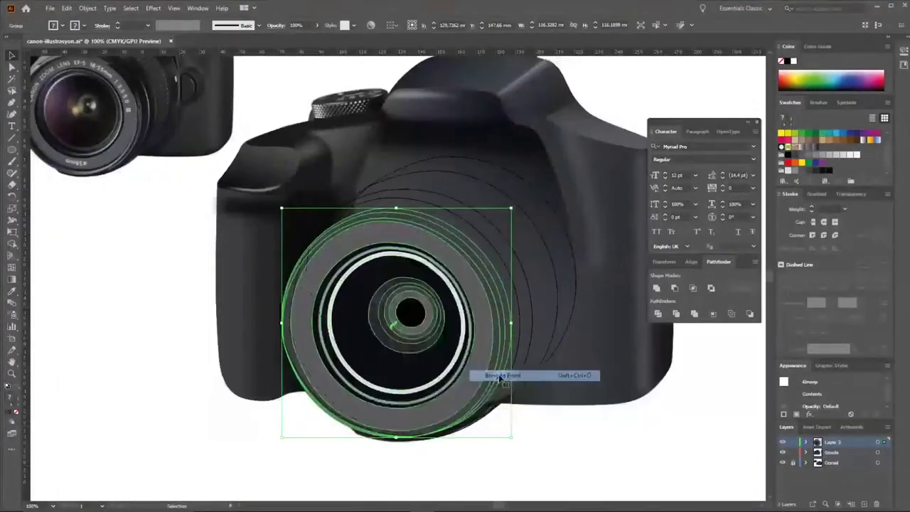
{"action": "left_click", "coordinate": [500, 376]}
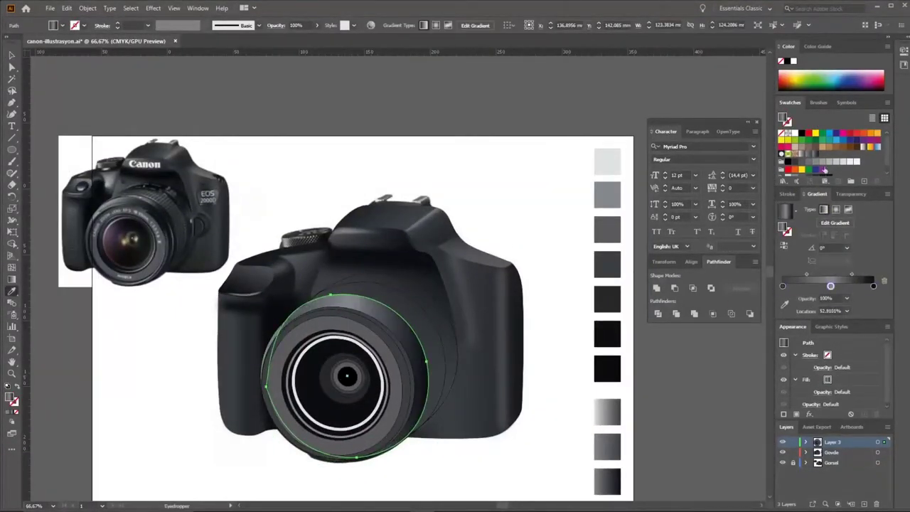
Send the outer lens shape backward and add a midway colour stop to its gradient
{"action": "right_click", "coordinate": [361, 91]}
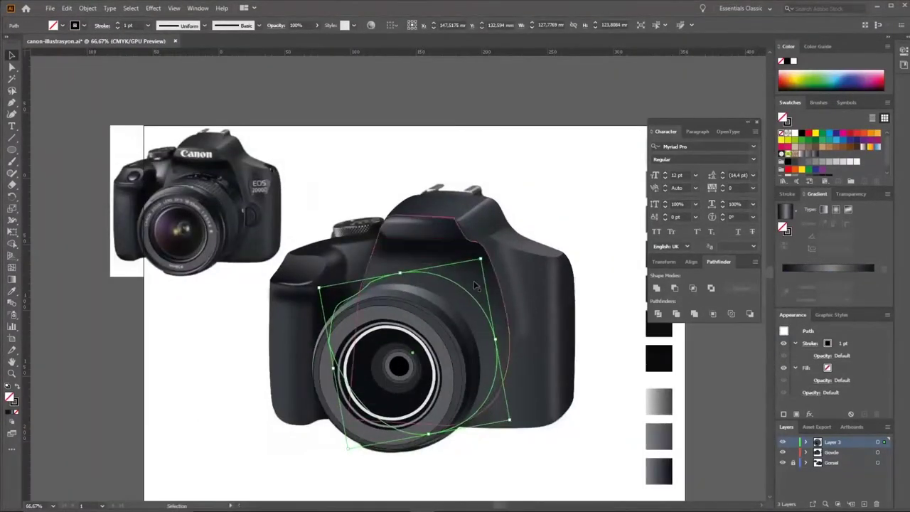
{"action": "right_click", "coordinate": [452, 294]}
{"action": "left_click", "coordinate": [590, 427]}
{"action": "key", "text": "g"}
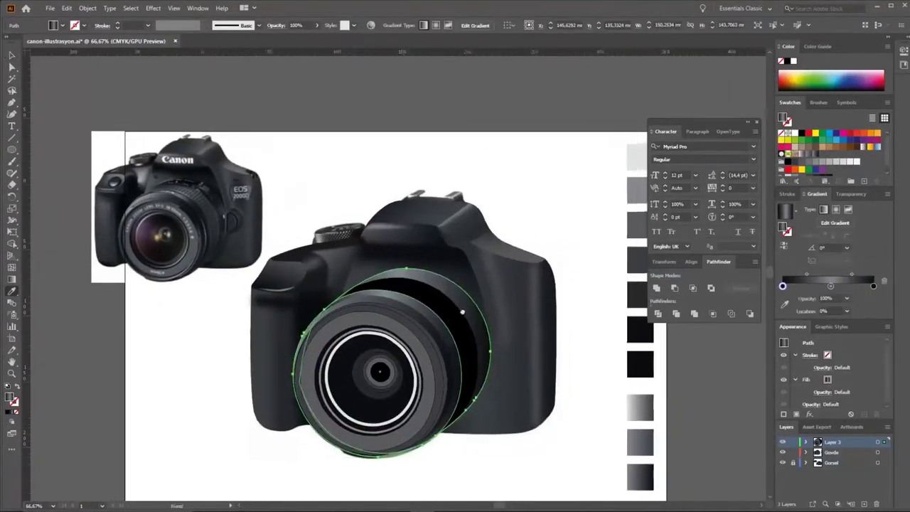
{"action": "left_click", "coordinate": [831, 287]}
Angle the outer lens circle's gradient diagonally, about -37°, across the barrel
{"action": "scroll", "coordinate": [450, 322], "scroll_direction": "up", "scroll_amount": 1}
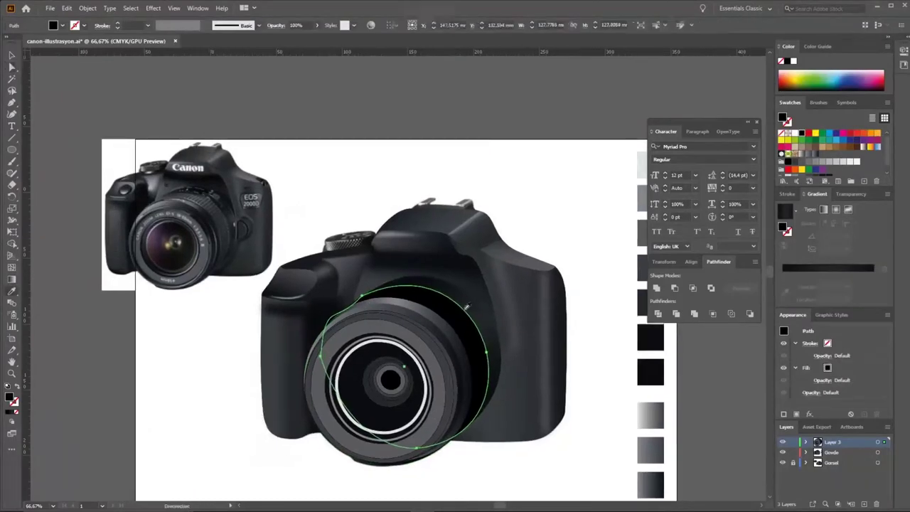
{"action": "key", "text": "ctrl+shift+a"}
{"action": "scroll", "coordinate": [310, 329], "scroll_direction": "up", "scroll_amount": 1}
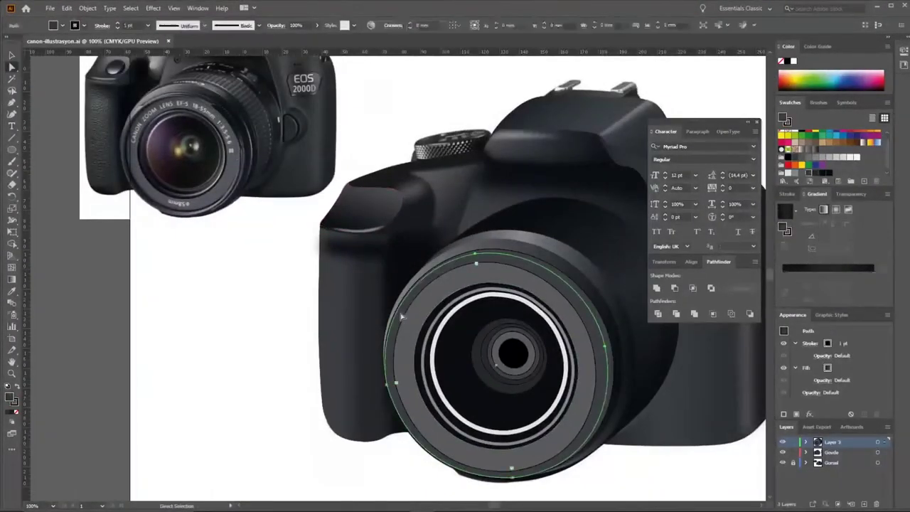
{"action": "key", "text": "a"}
{"action": "left_click", "coordinate": [526, 268]}
{"action": "scroll", "coordinate": [526, 275], "scroll_direction": "right", "scroll_amount": 2}
{"action": "key", "text": "g"}
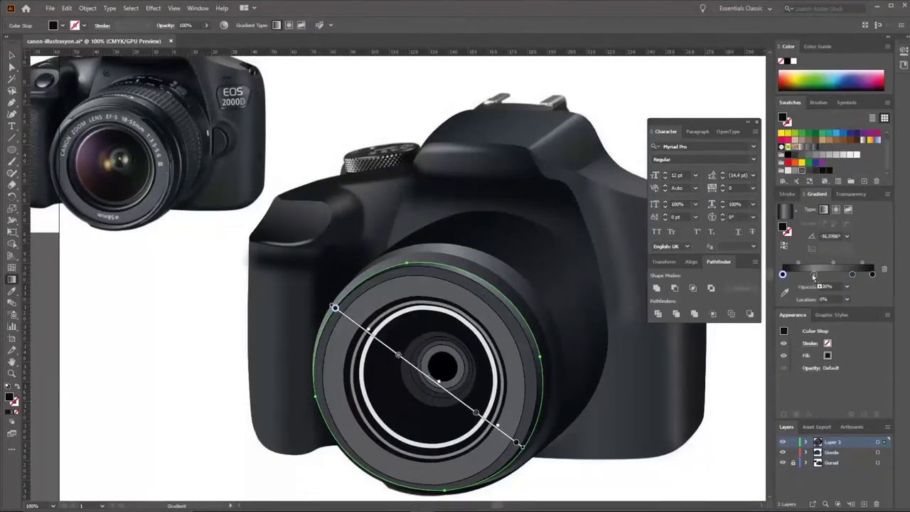
{"action": "key", "text": "ctrl+shift+a"}
{"action": "scroll", "coordinate": [554, 197], "scroll_direction": "down", "scroll_amount": 3}
{"action": "scroll", "coordinate": [464, 287], "scroll_direction": "up", "scroll_amount": 5}
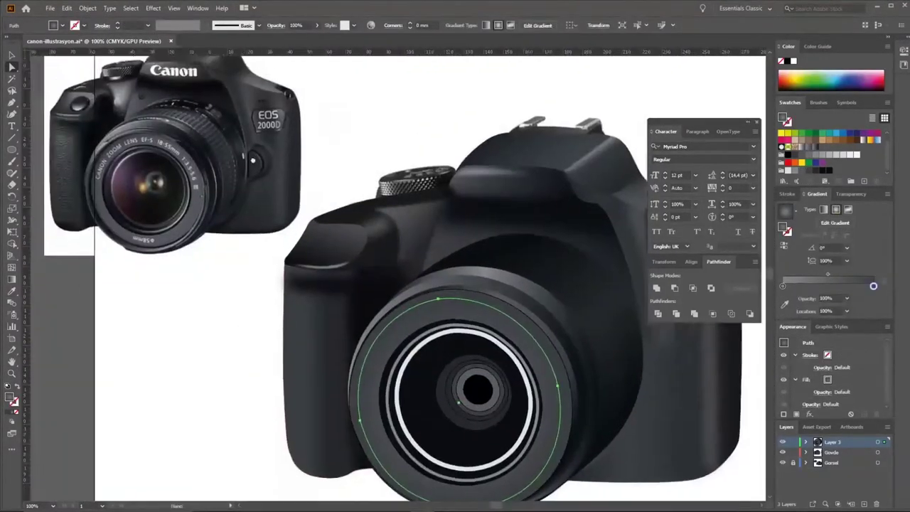
Delete the lens circle's right anchor to leave a highlight arc
{"action": "double_click", "coordinate": [462, 273]}
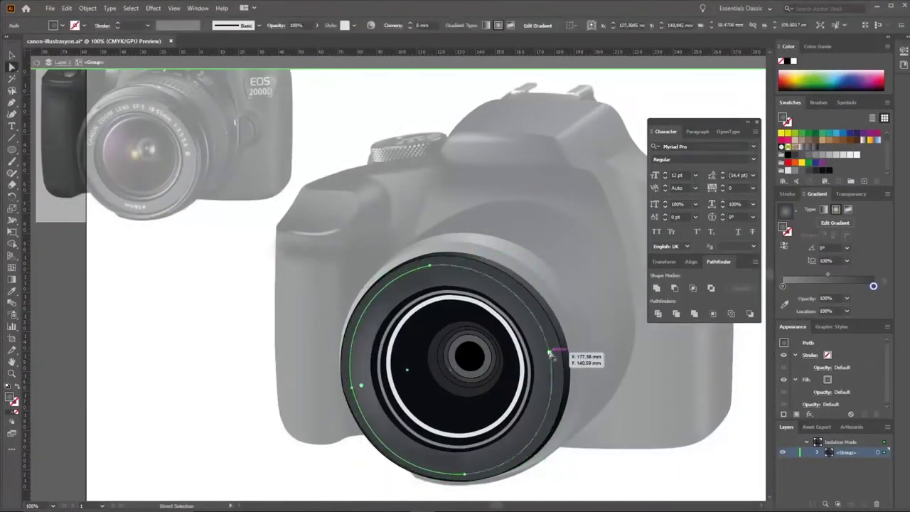
{"action": "left_click", "coordinate": [549, 354]}
{"action": "key", "text": "Delete"}
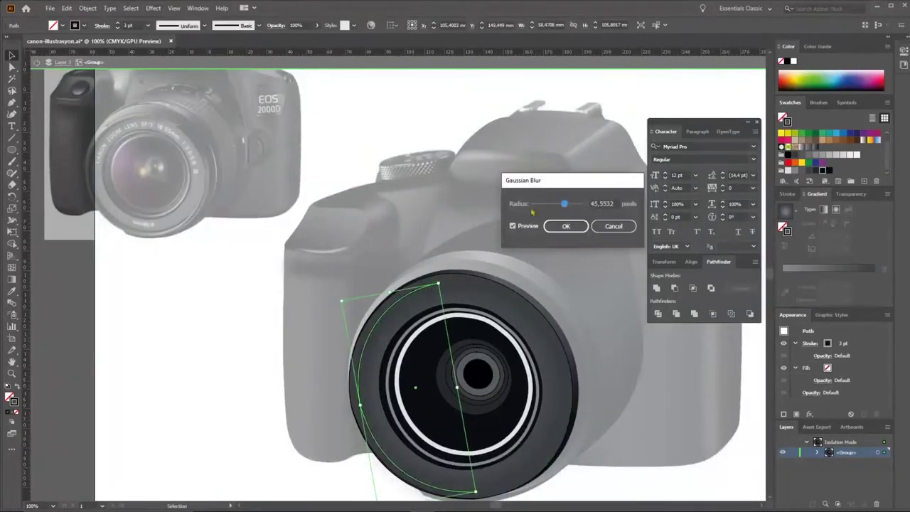
{"action": "key", "text": "Escape"}
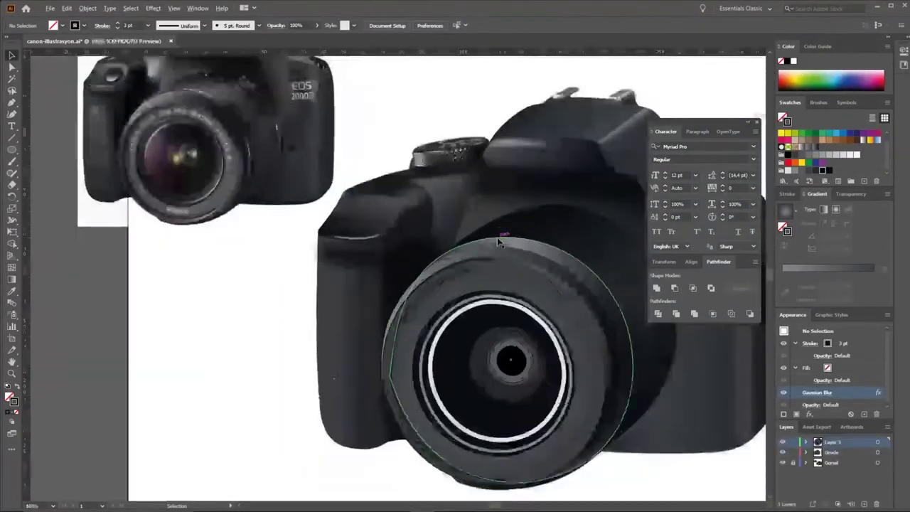
{"action": "scroll", "coordinate": [261, 400], "scroll_direction": "up", "scroll_amount": 5}
{"action": "key", "text": "a"}
{"action": "left_click", "coordinate": [148, 364]}
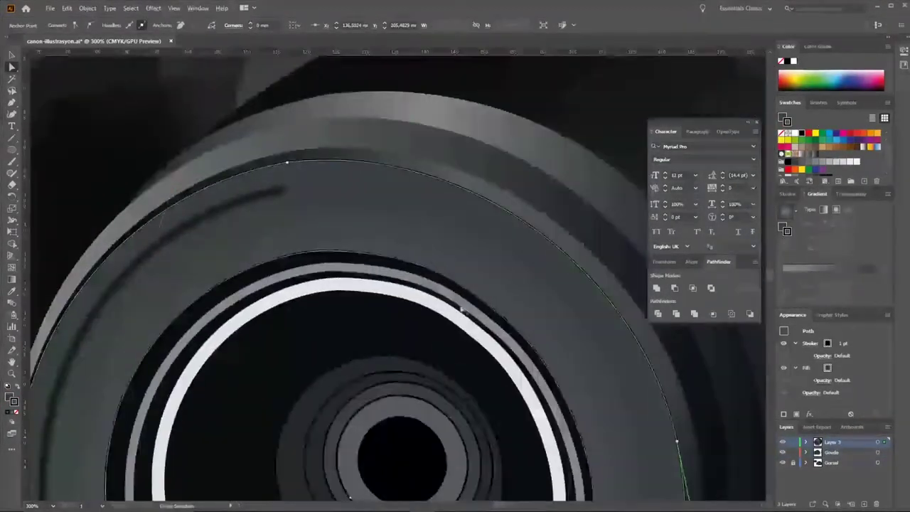
{"action": "scroll", "coordinate": [498, 462], "scroll_direction": "down", "scroll_amount": 5}
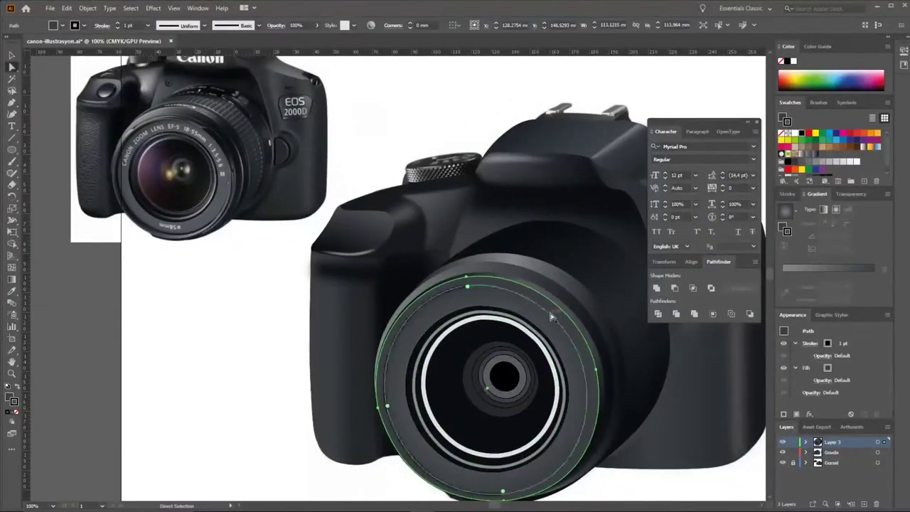
{"action": "scroll", "coordinate": [602, 316], "scroll_direction": "up", "scroll_amount": 1}
Reshape the highlight arc's ends and cut the inner circle out of the lens ring
{"action": "left_click_drag", "start_coordinate": [528, 269], "coordinate": [456, 229]}
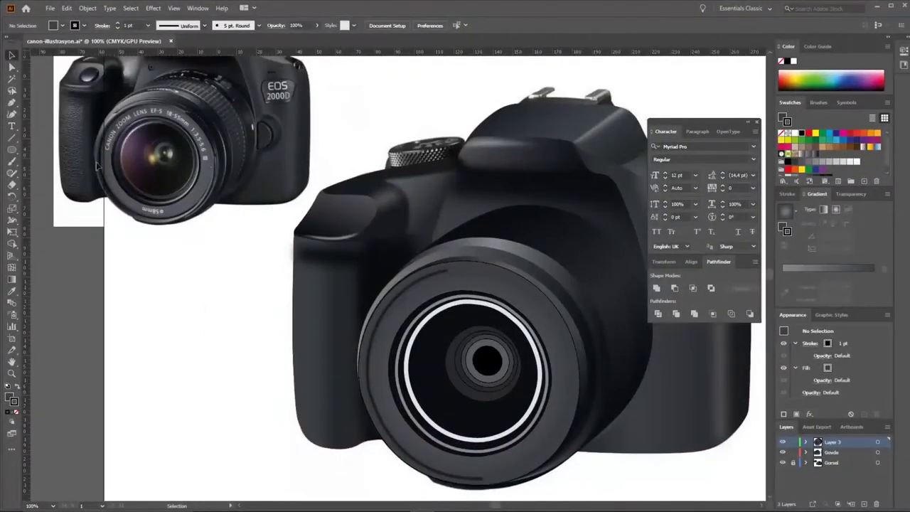
{"action": "double_click", "coordinate": [470, 227]}
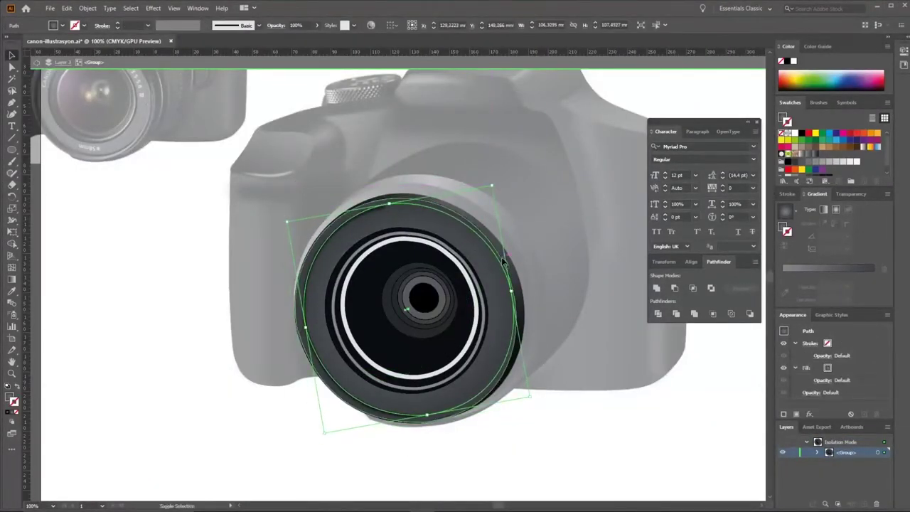
{"action": "left_click", "coordinate": [675, 288]}
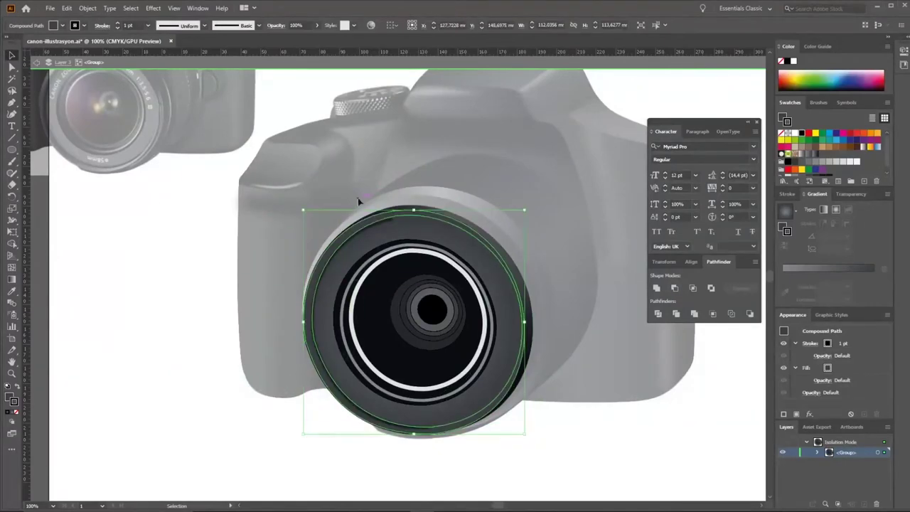
{"action": "key", "text": "i"}
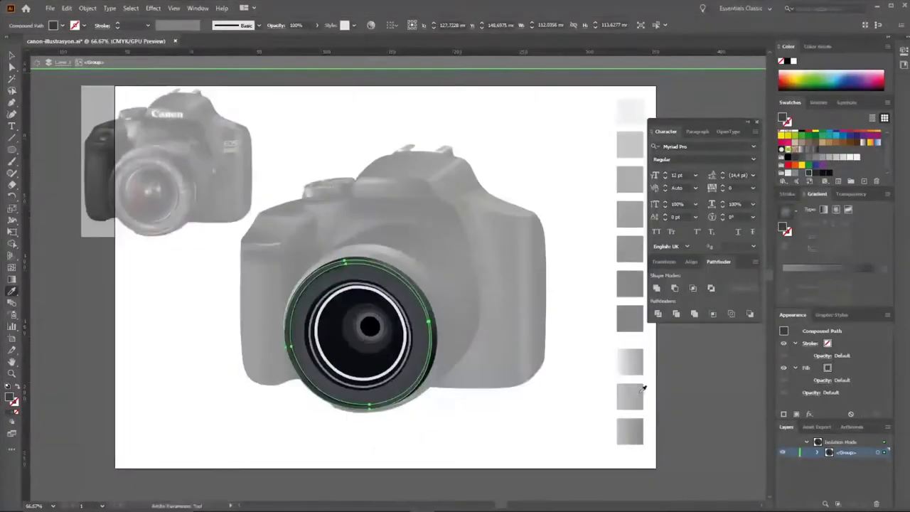
{"action": "key", "text": "a"}
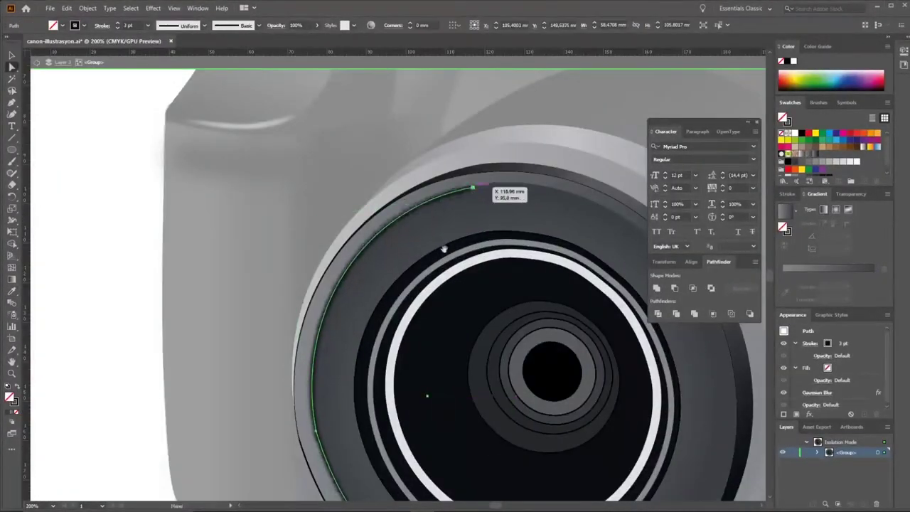
{"action": "left_click_drag", "start_coordinate": [527, 370], "coordinate": [527, 379]}
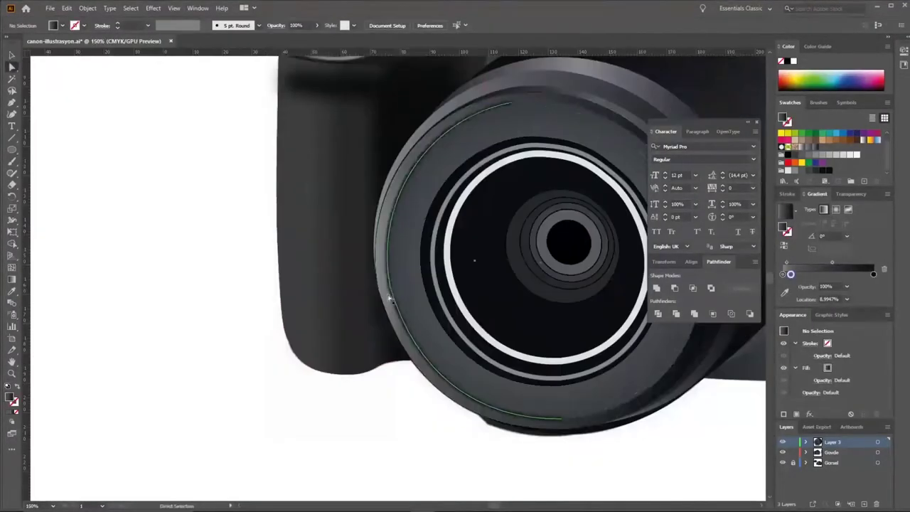
Isolate the lens group and hide the traced vector layer to reveal the reference photo
{"action": "key", "text": "v"}
{"action": "double_click", "coordinate": [391, 288]}
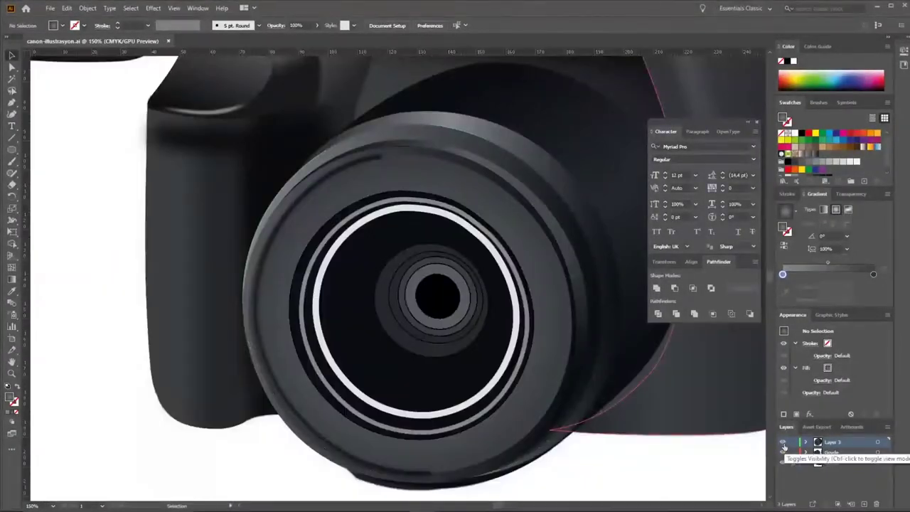
{"action": "left_click", "coordinate": [783, 442]}
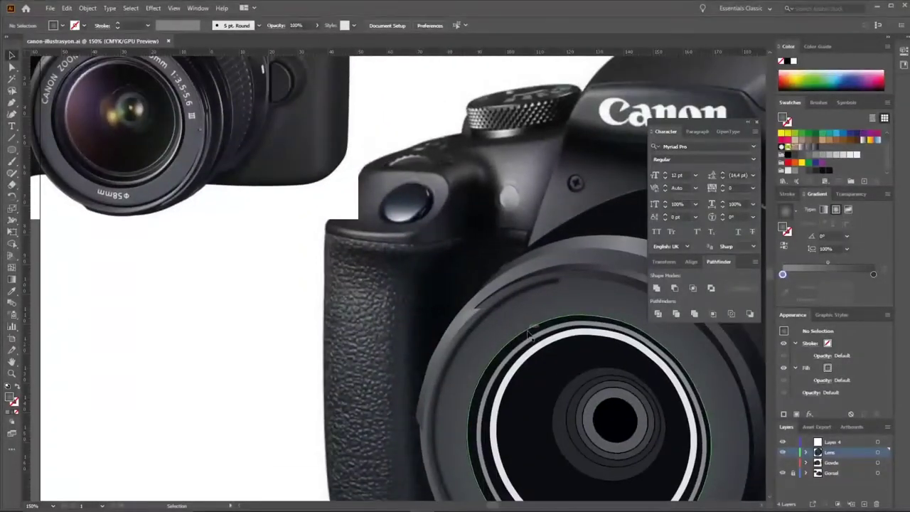
Set a copy of the lens circle aside left of the artboard and zoom in on the lens
{"action": "double_click", "coordinate": [442, 257]}
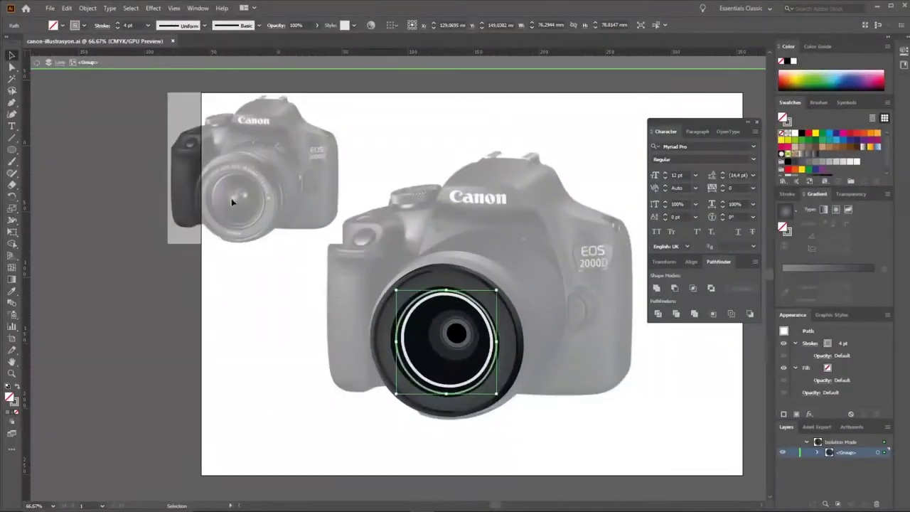
{"action": "left_click_drag", "start_coordinate": [222, 291], "coordinate": [222, 291]}
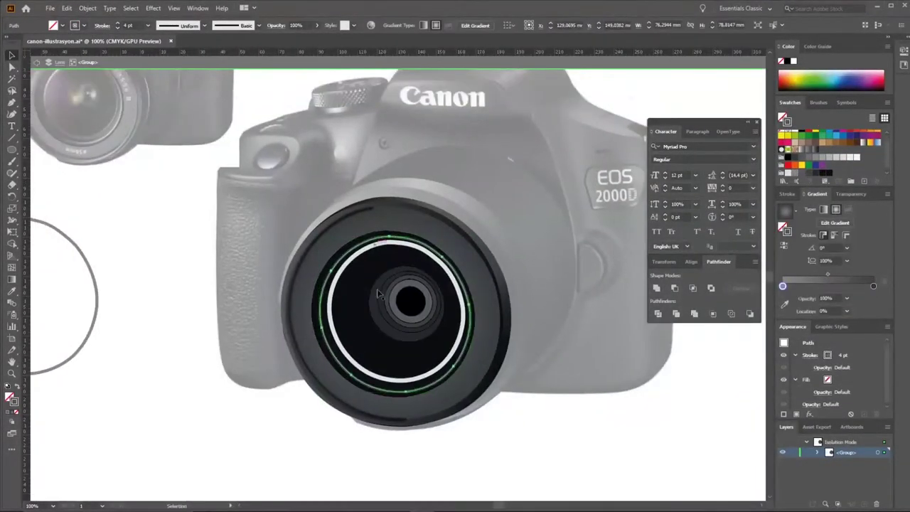
{"action": "key", "text": "ctrl+plus"}
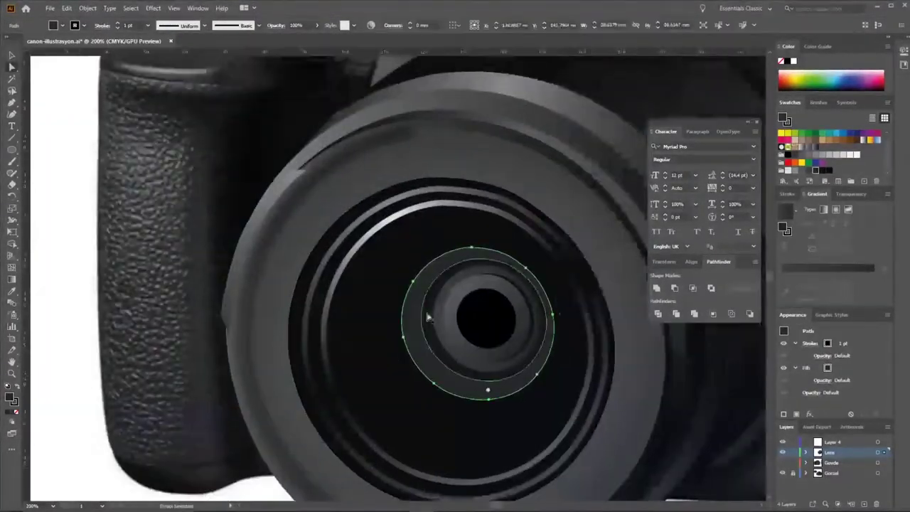
Isolate the lens group and select the thin ring inside the lens
{"action": "key", "text": "ctrl+plus"}
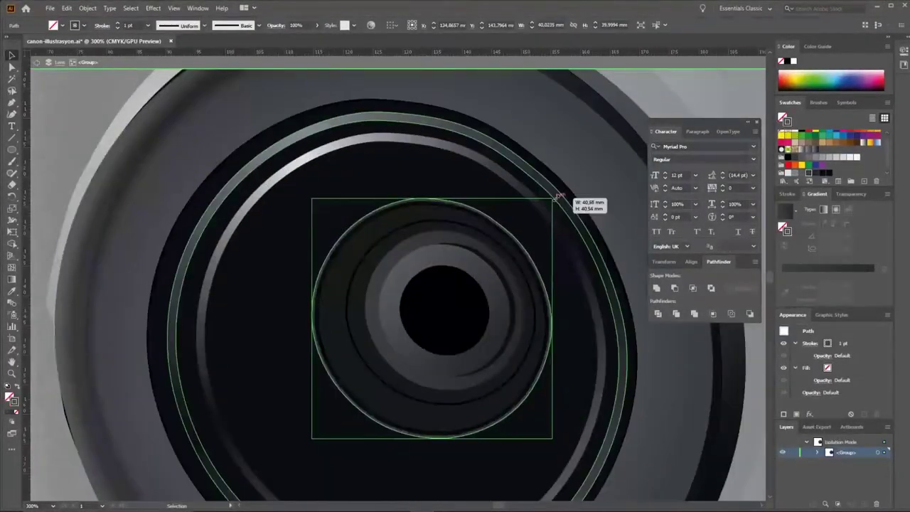
{"action": "key", "text": "i"}
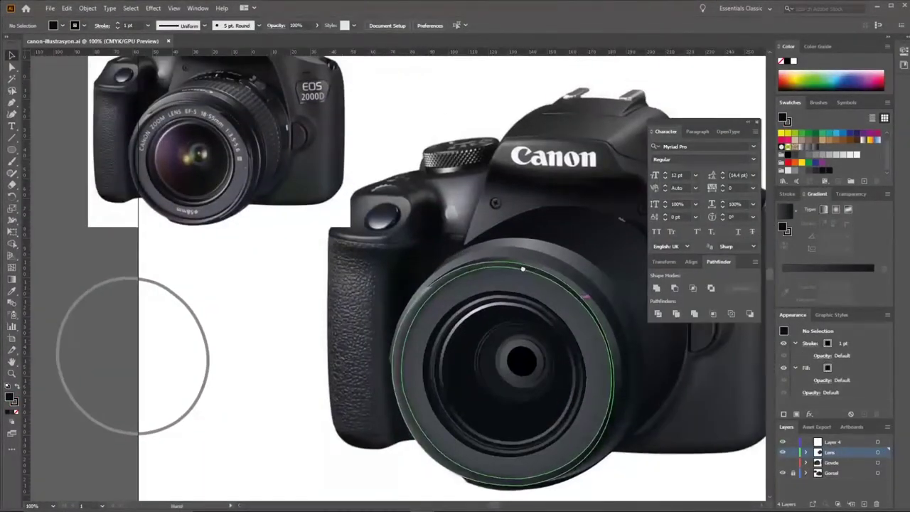
{"action": "double_click", "coordinate": [522, 269]}
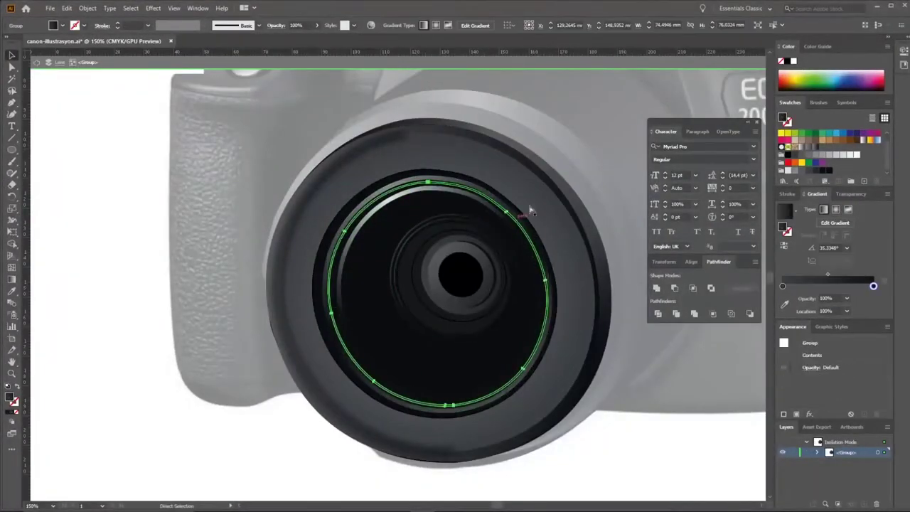
{"action": "left_click", "coordinate": [369, 365]}
{"action": "key", "text": "a"}
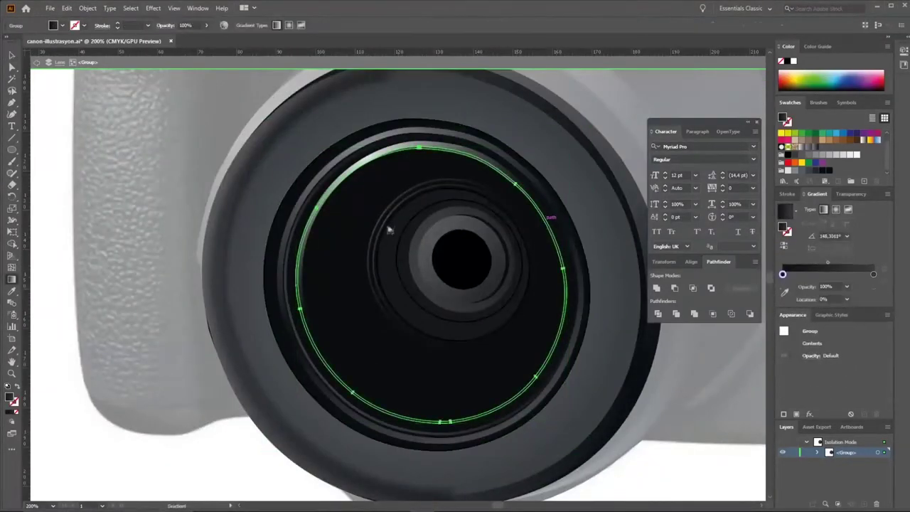
{"action": "key", "text": "ctrl+equal"}
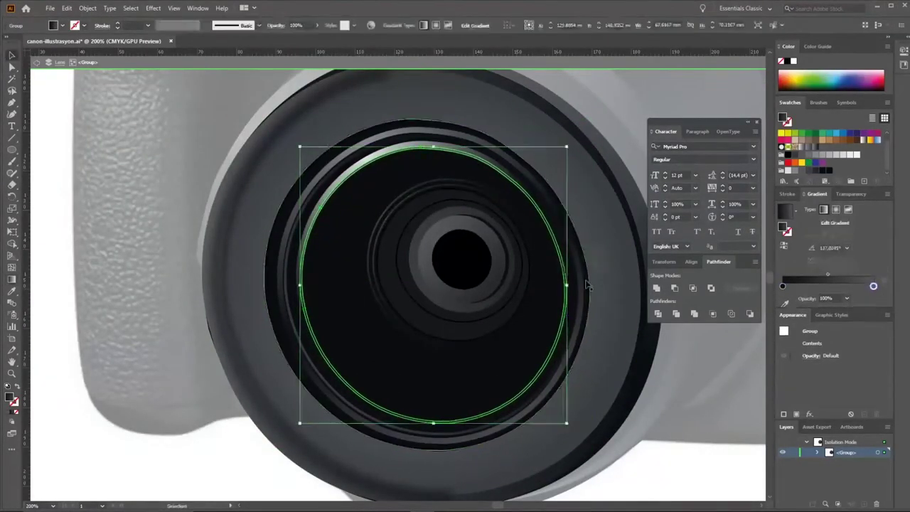
Restack the thin ring with Arrange, adjust its gradient, and zoom back out to the whole camera
{"action": "right_click", "coordinate": [512, 175]}
{"action": "left_click", "coordinate": [649, 254]}
{"action": "key", "text": "g"}
{"action": "key", "text": "ctrl+equal"}
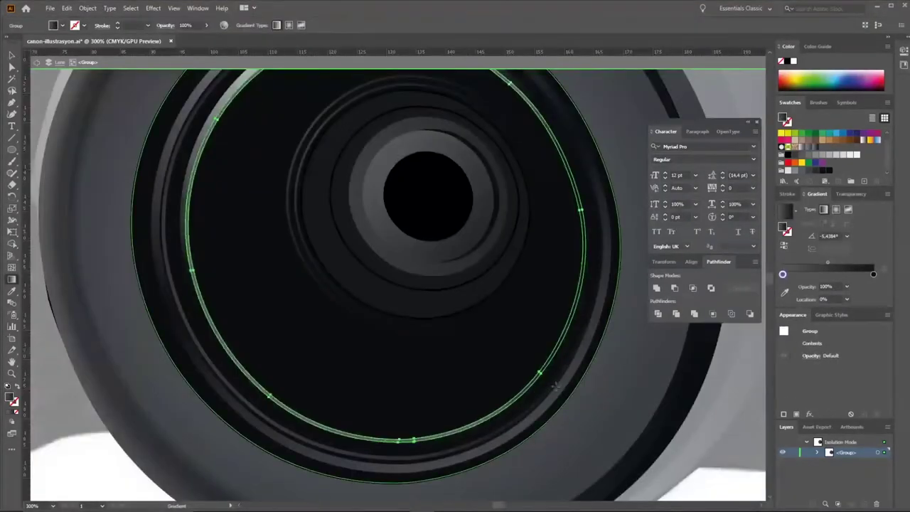
{"action": "key", "text": "ctrl+0"}
{"action": "key", "text": "ctrl+1"}
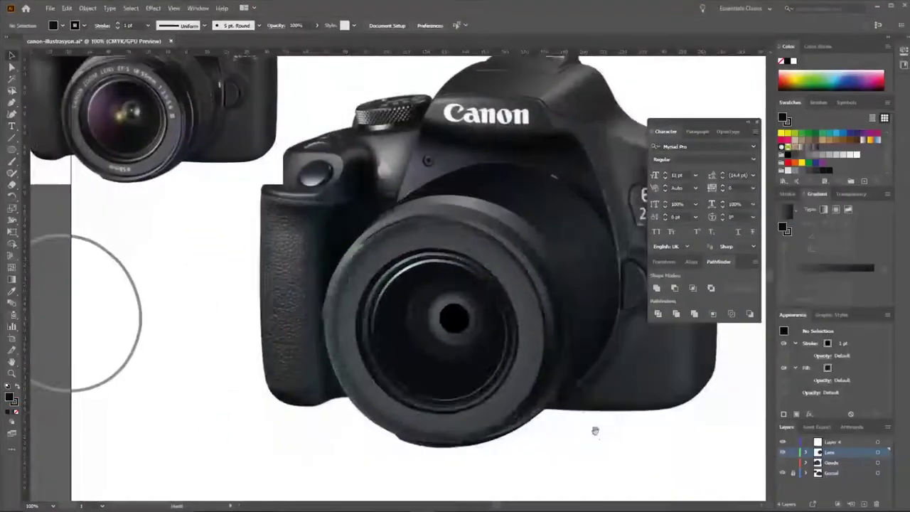
Place the spare circle over the lens glass with a yellow-black-green gradient at 32% opacity
{"action": "left_click_drag", "start_coordinate": [565, 327], "coordinate": [565, 328]}
{"action": "key", "text": "shift+x"}
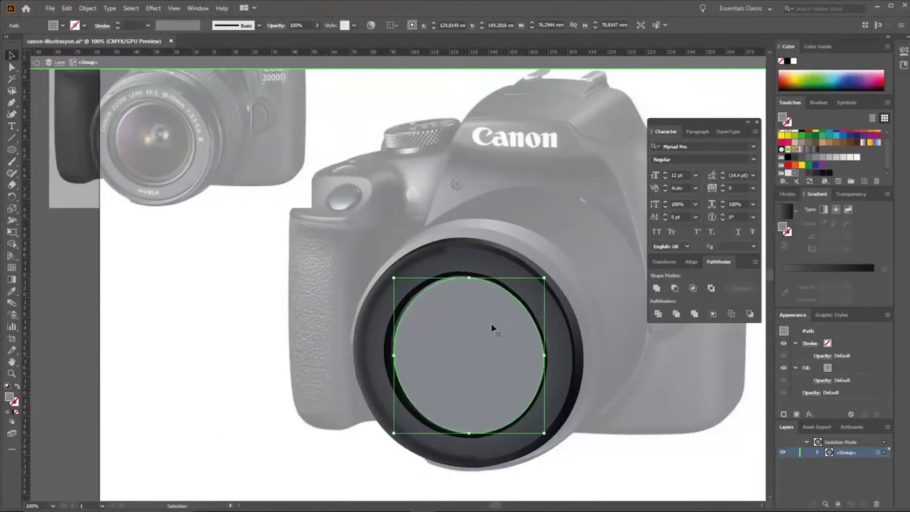
{"action": "left_click", "coordinate": [807, 148]}
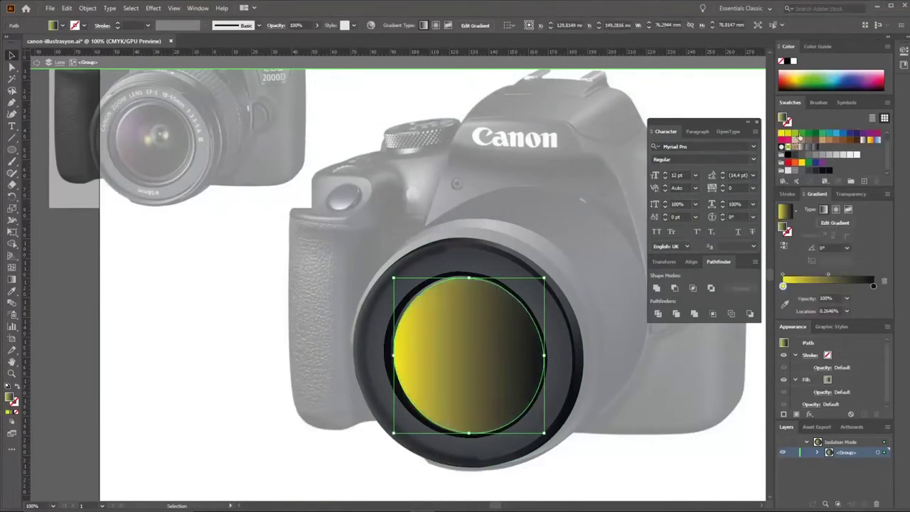
{"action": "left_click_drag", "start_coordinate": [873, 286], "coordinate": [843, 287]}
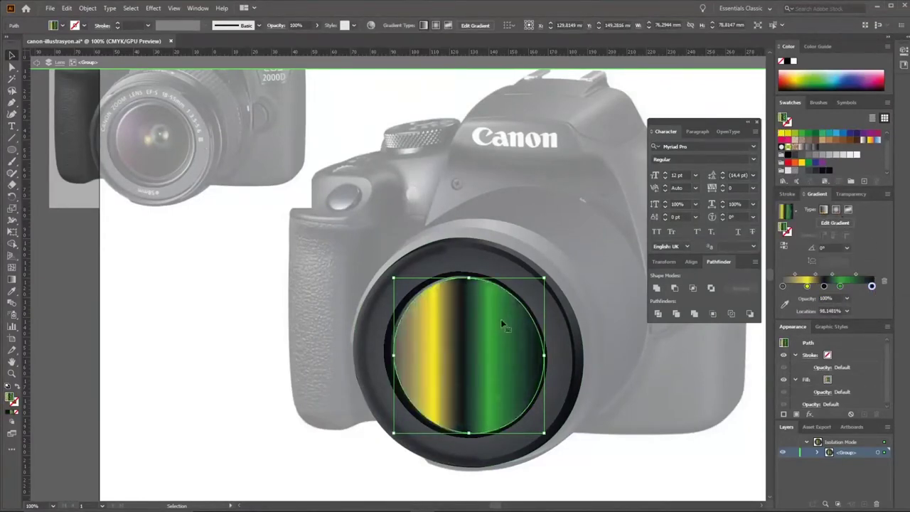
{"action": "left_click", "coordinate": [850, 193]}
{"action": "scroll", "coordinate": [804, 212], "scroll_direction": "down", "scroll_amount": 2}
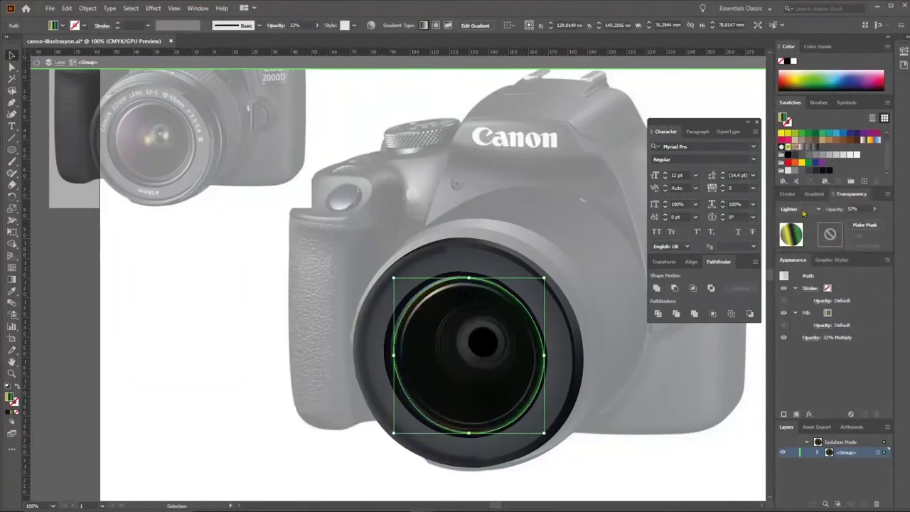
{"action": "scroll", "coordinate": [803, 212], "scroll_direction": "down", "scroll_amount": 2}
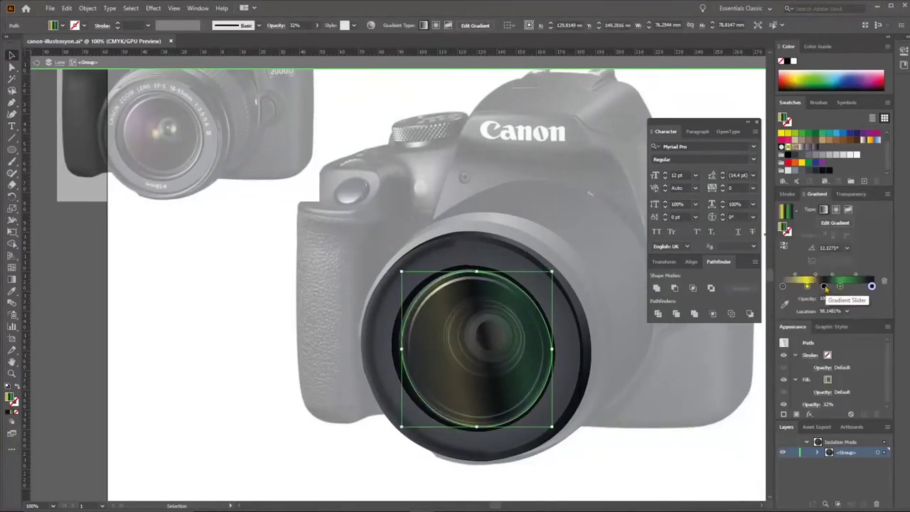
{"action": "left_click_drag", "start_coordinate": [793, 287], "coordinate": [841, 287]}
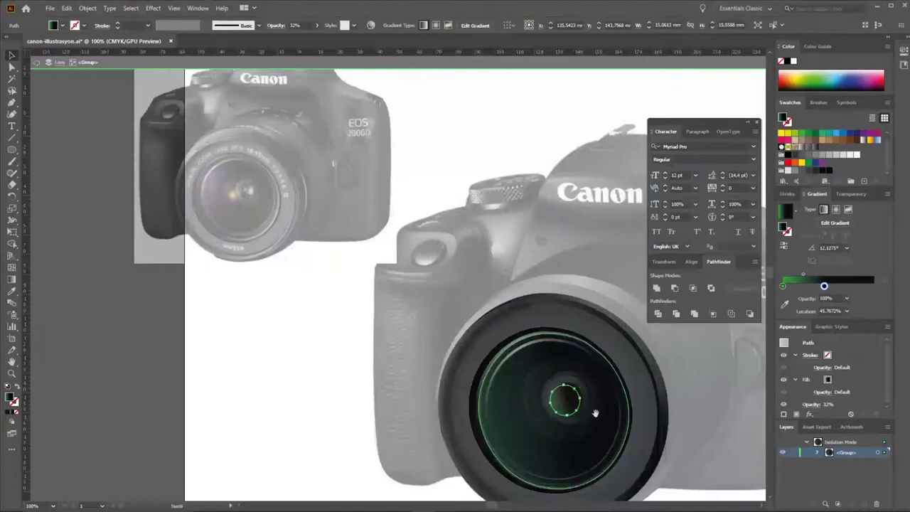
{"action": "scroll", "coordinate": [595, 413], "scroll_direction": "up", "scroll_amount": 5}
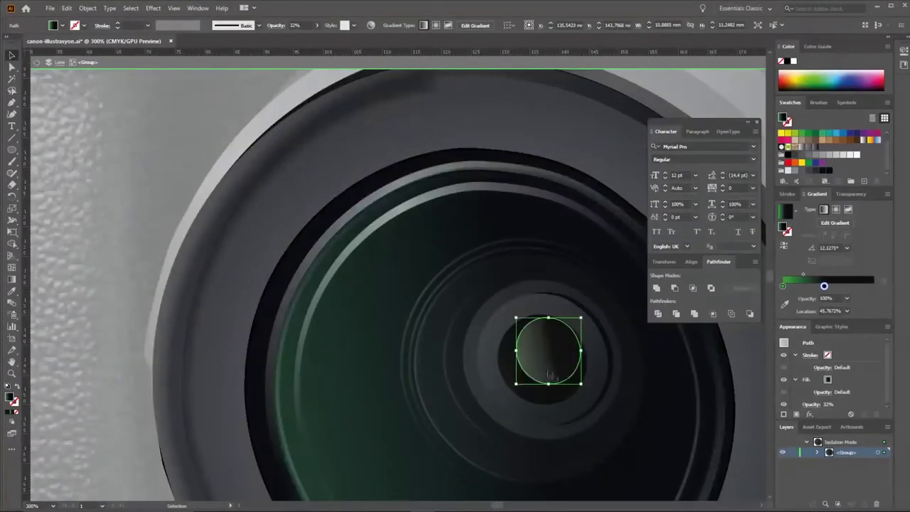
{"action": "scroll", "coordinate": [595, 413], "scroll_direction": "down", "scroll_amount": 2}
{"action": "scroll", "coordinate": [619, 396], "scroll_direction": "down", "scroll_amount": 1}
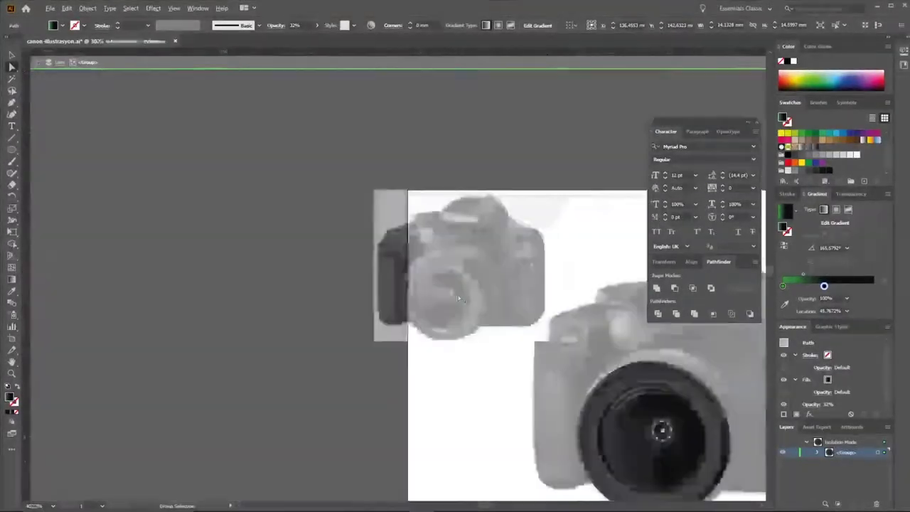
Drag the centre circle's gradient stops outward to widen its green radial highlight
{"action": "left_click_drag", "start_coordinate": [824, 285], "coordinate": [835, 285]}
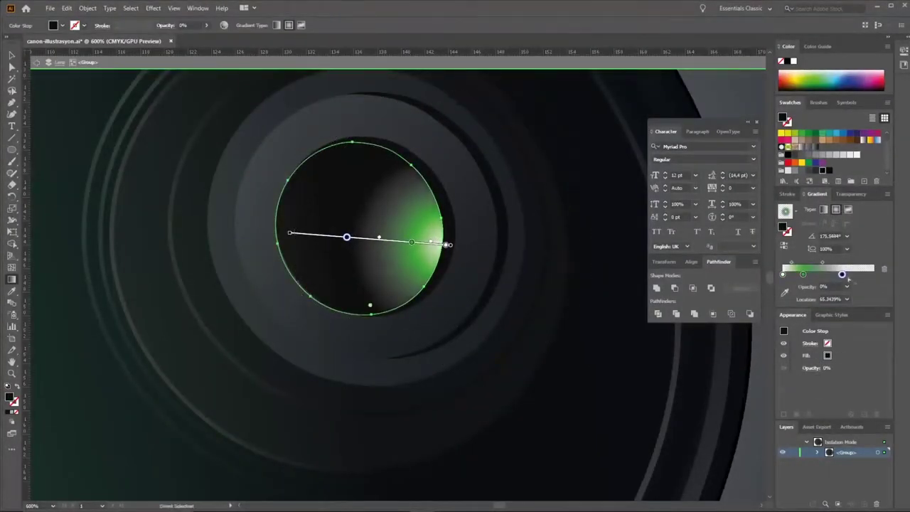
{"action": "left_click_drag", "start_coordinate": [803, 274], "coordinate": [812, 275]}
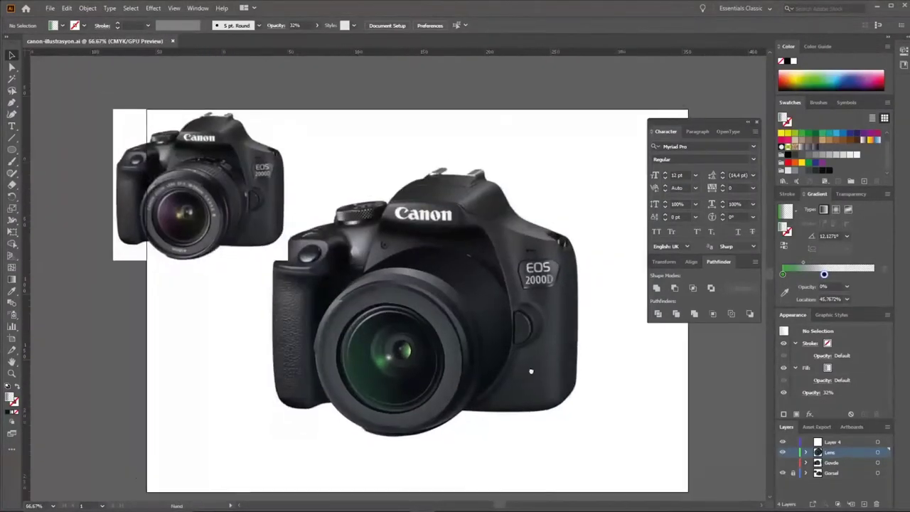
Select the outer lens ring and move its gradient stop to about 96% to darken the rim
{"action": "left_click_drag", "start_coordinate": [530, 371], "coordinate": [531, 371]}
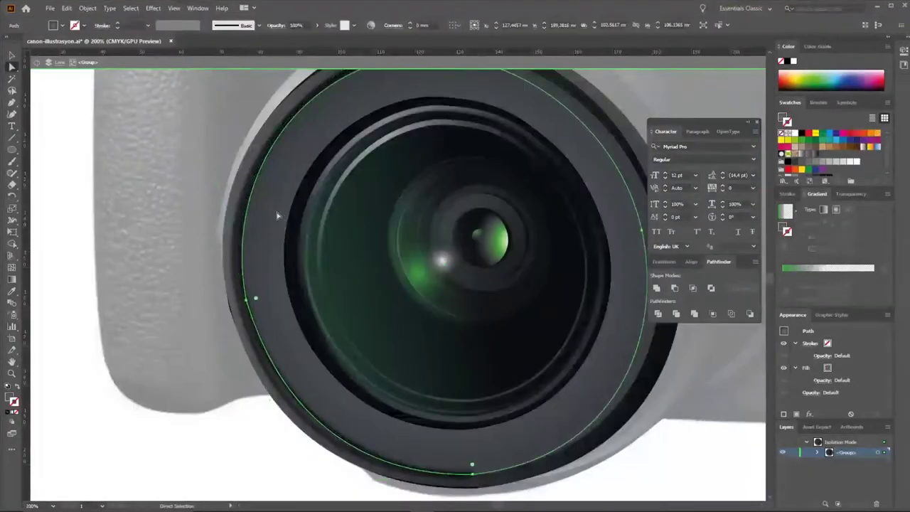
{"action": "left_click_drag", "start_coordinate": [864, 285], "coordinate": [871, 287]}
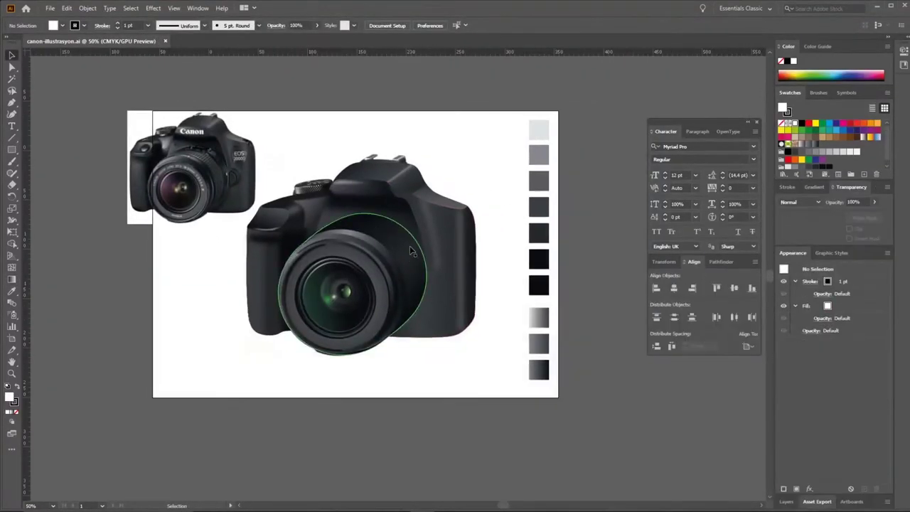
Zoom in on the camera artwork and the reference photo's lens to compare them
{"action": "key", "text": "ctrl+plus"}
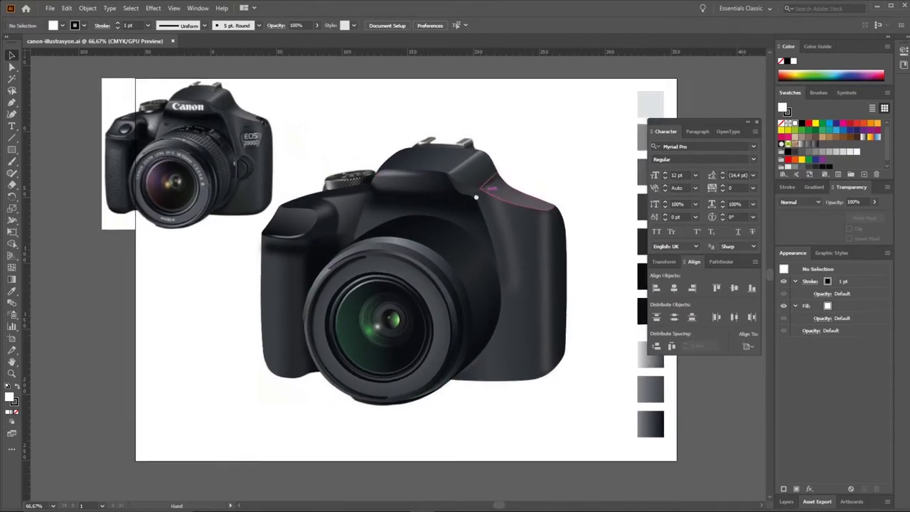
{"action": "key", "text": "z"}
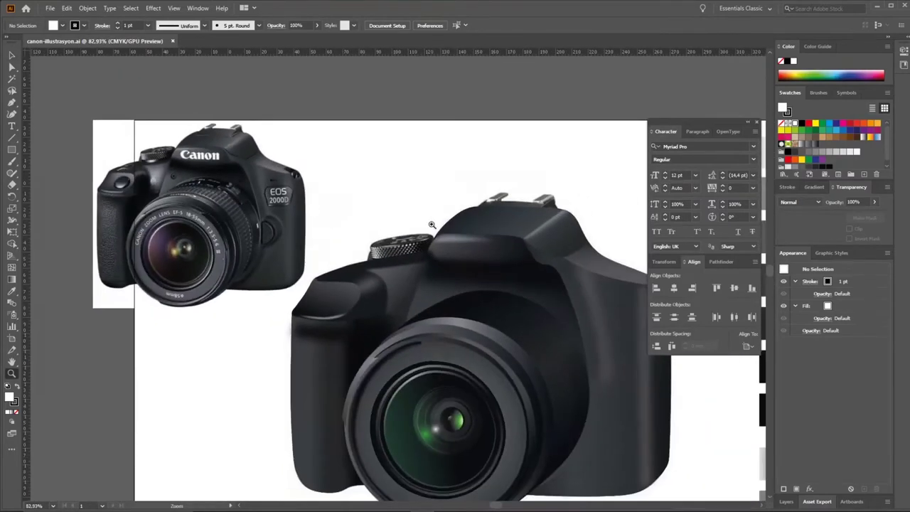
{"action": "left_click_drag", "start_coordinate": [245, 201], "coordinate": [281, 211]}
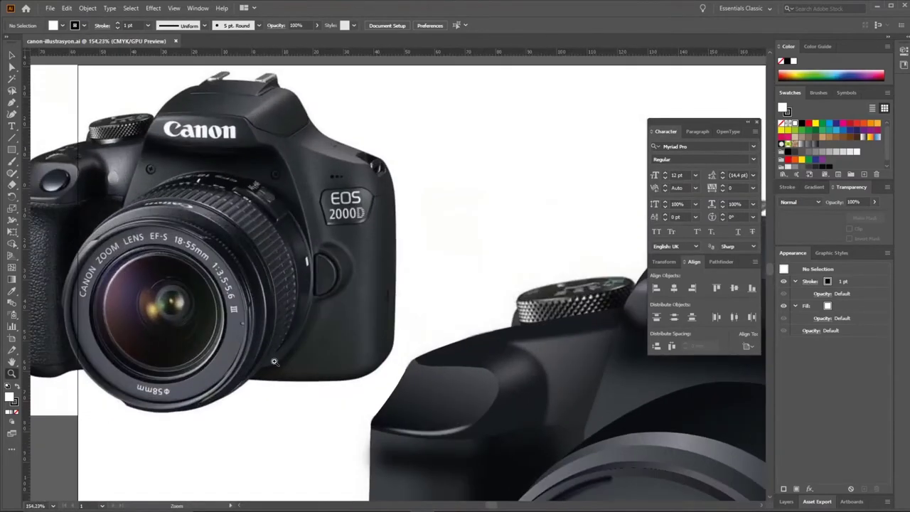
{"action": "scroll", "coordinate": [340, 287], "scroll_direction": "down", "scroll_amount": 5}
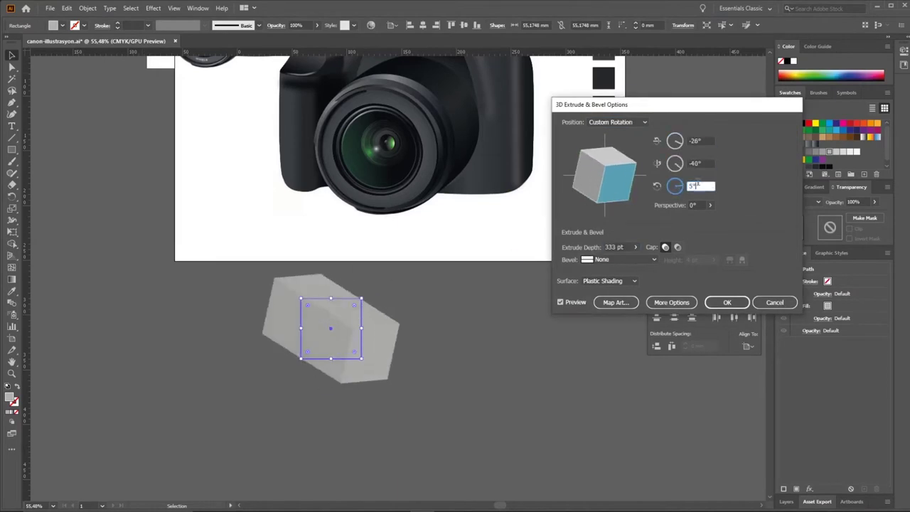
Rotate the extruded block to a custom angle, then bend the mesh stripes along the camera's curved top
{"action": "left_click_drag", "start_coordinate": [672, 218], "coordinate": [712, 219]}
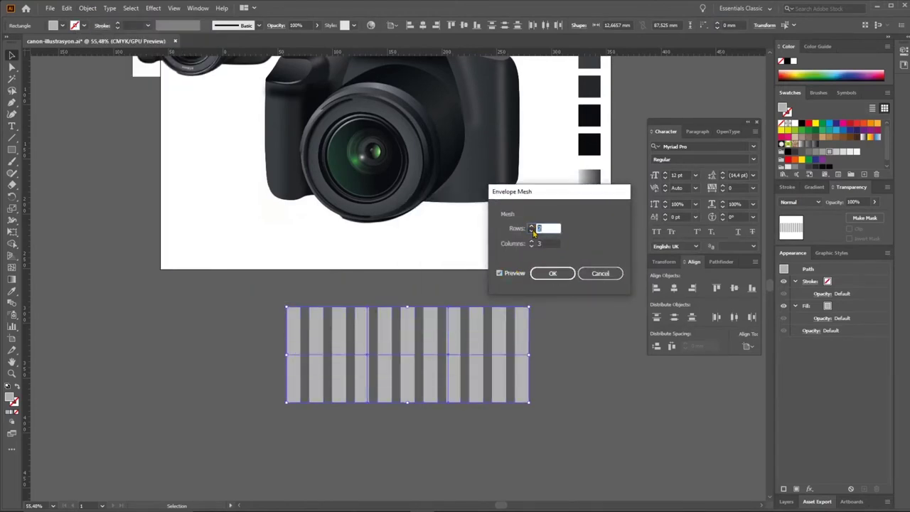
{"action": "left_click", "coordinate": [552, 273]}
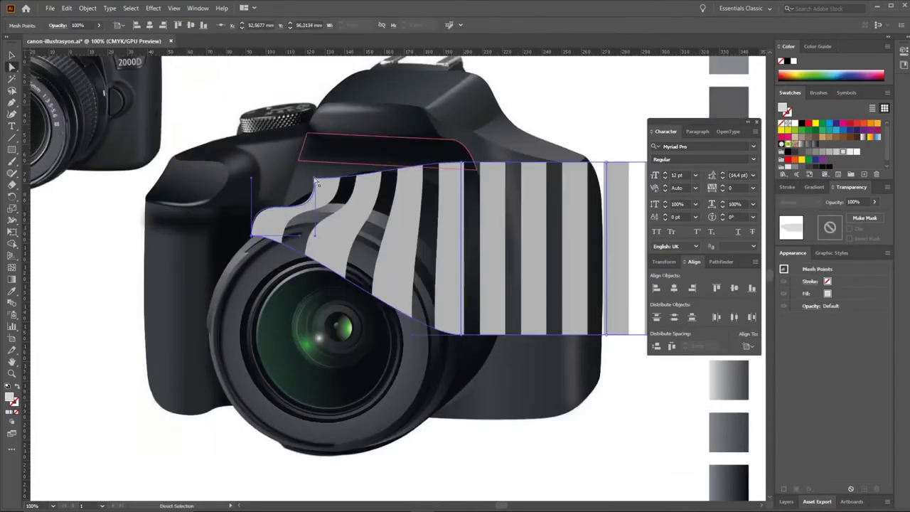
{"action": "left_click_drag", "start_coordinate": [440, 313], "coordinate": [396, 265]}
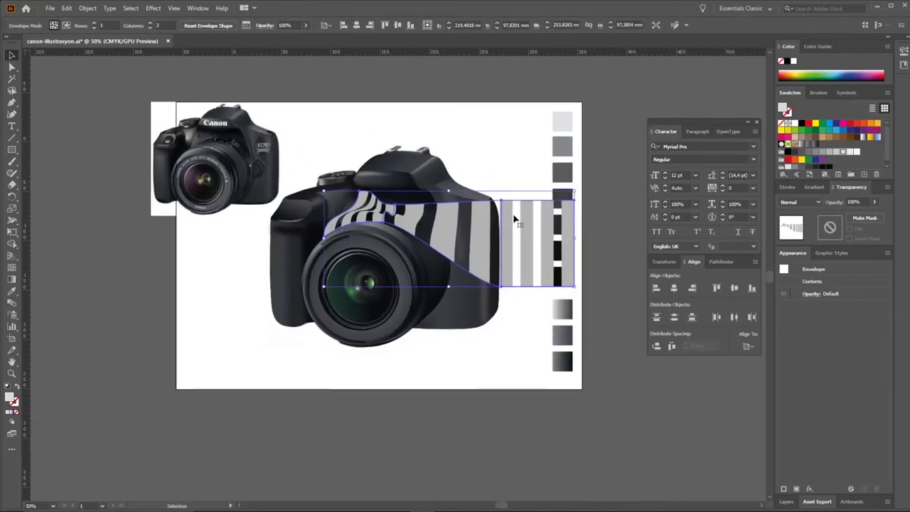
{"action": "scroll", "coordinate": [430, 333], "scroll_direction": "down", "scroll_amount": 2}
{"action": "scroll", "coordinate": [252, 88], "scroll_direction": "up", "scroll_amount": 3}
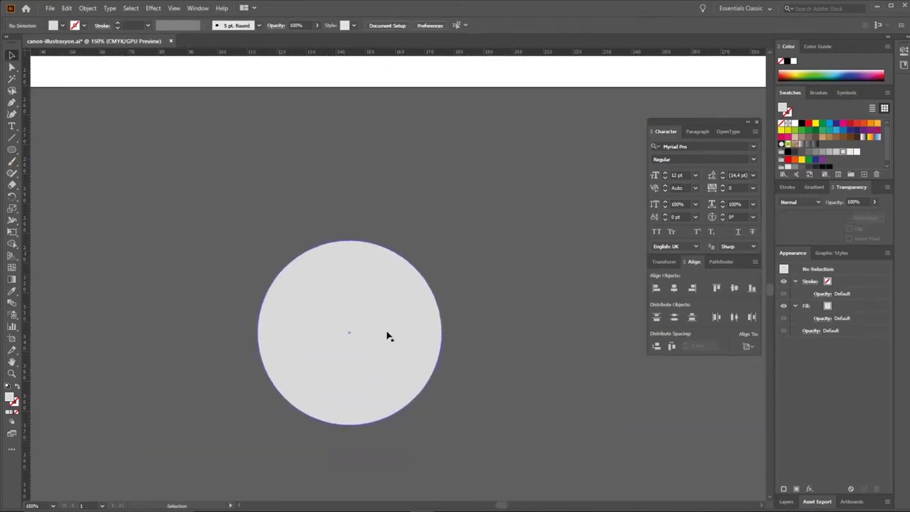
Zoom in on the dashed circle and delete its bottom anchor, leaving a half arc
{"action": "left_click", "coordinate": [786, 187]}
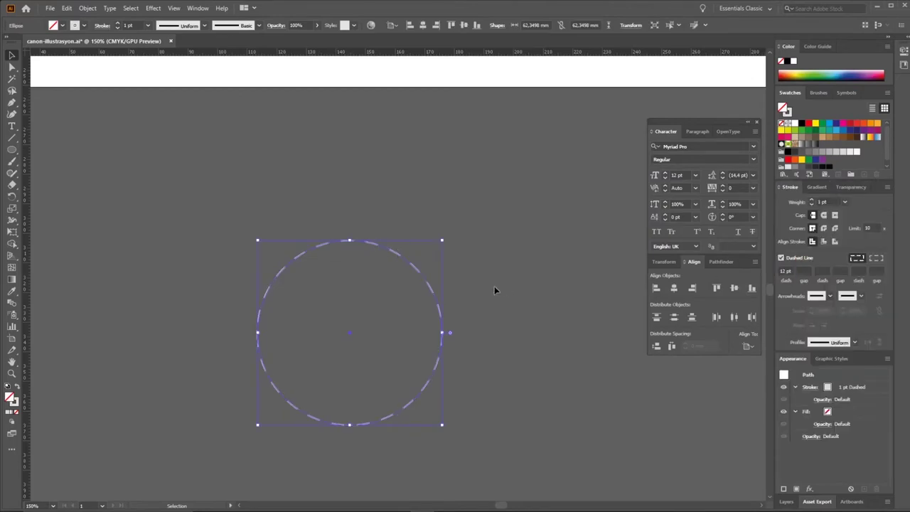
{"action": "key", "text": "ctrl+plus"}
{"action": "key", "text": "ctrl+plus"}
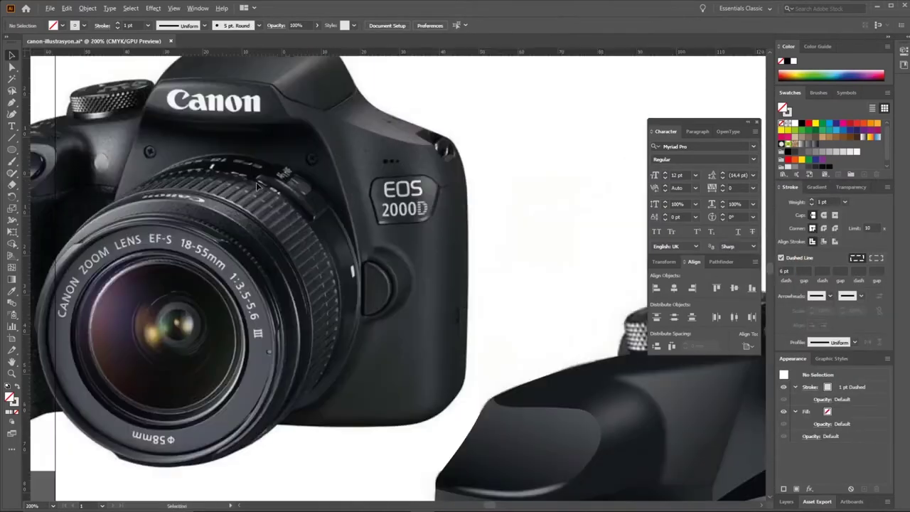
{"action": "key", "text": "ctrl+minus"}
Apply 3D Extrude & Bevel to the half arc and move the ribbed arc over the lens
{"action": "key", "text": "ctrl+minus"}
{"action": "key", "text": "ctrl+minus"}
{"action": "key", "text": "ctrl+minus"}
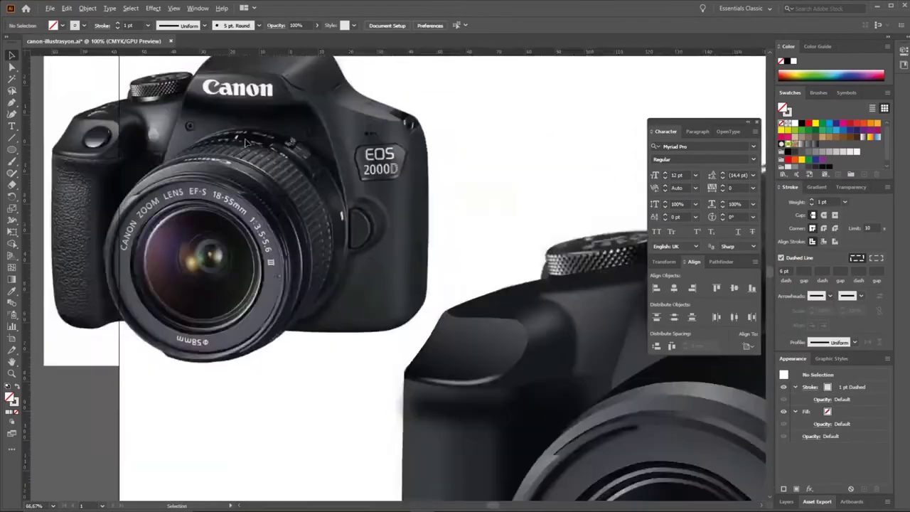
{"action": "key", "text": "a"}
{"action": "key", "text": "ctrl+plus"}
{"action": "key", "text": "ctrl+plus"}
{"action": "key", "text": "ctrl+plus"}
{"action": "key", "text": "Delete"}
{"action": "key", "text": "v"}
{"action": "key", "text": "ctrl+minus"}
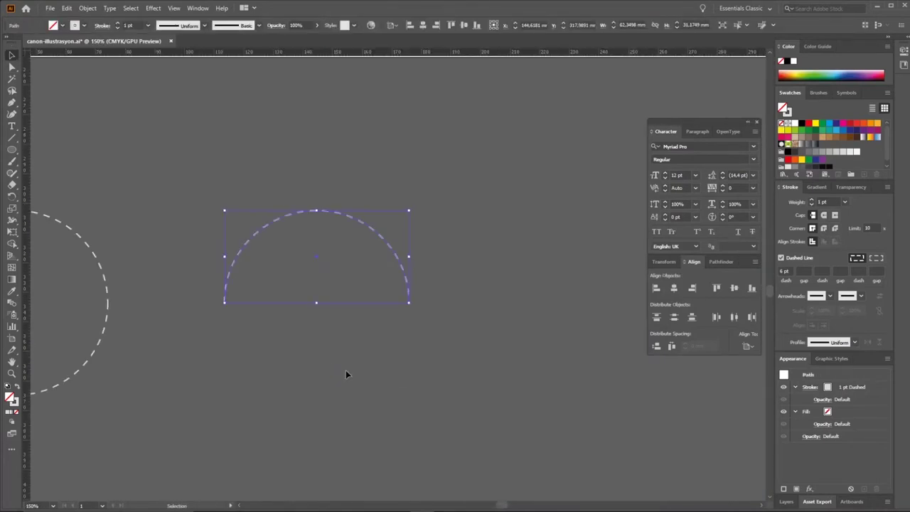
{"action": "key", "text": "ctrl+alt+shift+e"}
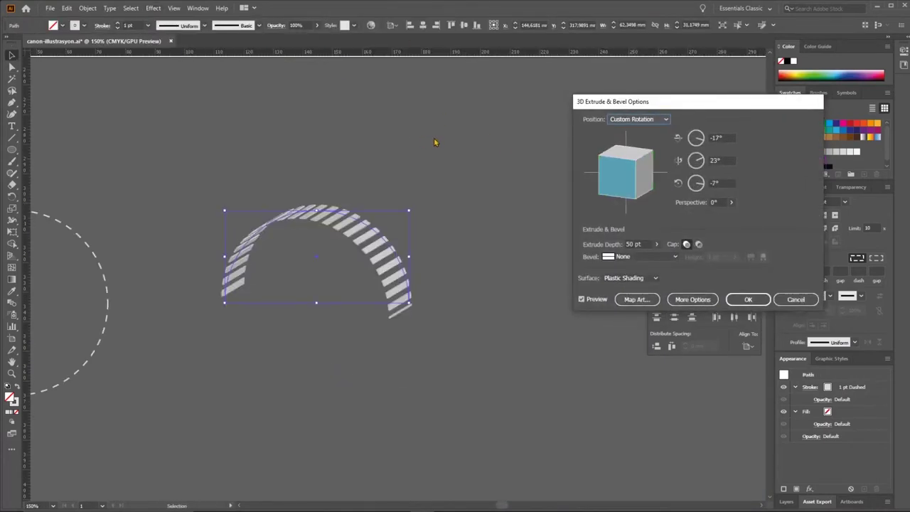
{"action": "key", "text": "Return"}
{"action": "mouse_move", "coordinate": [386, 233]}
{"action": "left_mouse_down"}
{"action": "mouse_move", "coordinate": [477, 299]}
{"action": "mouse_move", "coordinate": [459, 325]}
{"action": "left_mouse_up"}
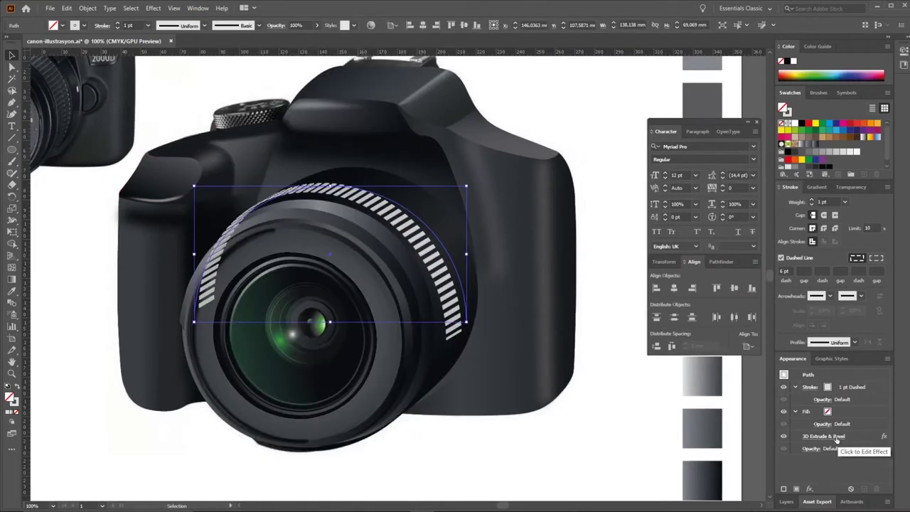
Retune the arc's 3D Extrude & Bevel X/Y/Z rotation so its stripes wrap the lens barrel
{"action": "left_click", "coordinate": [837, 437]}
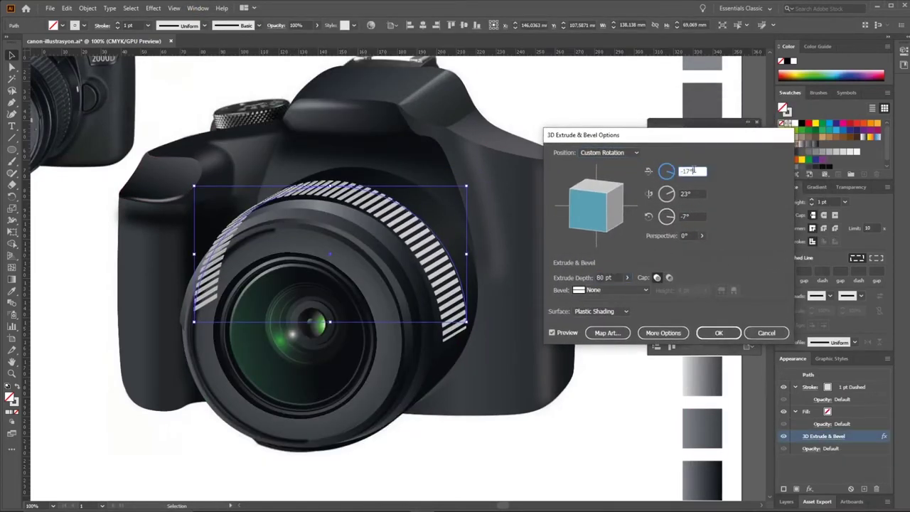
{"action": "scroll", "coordinate": [696, 216], "scroll_direction": "down", "scroll_amount": 5}
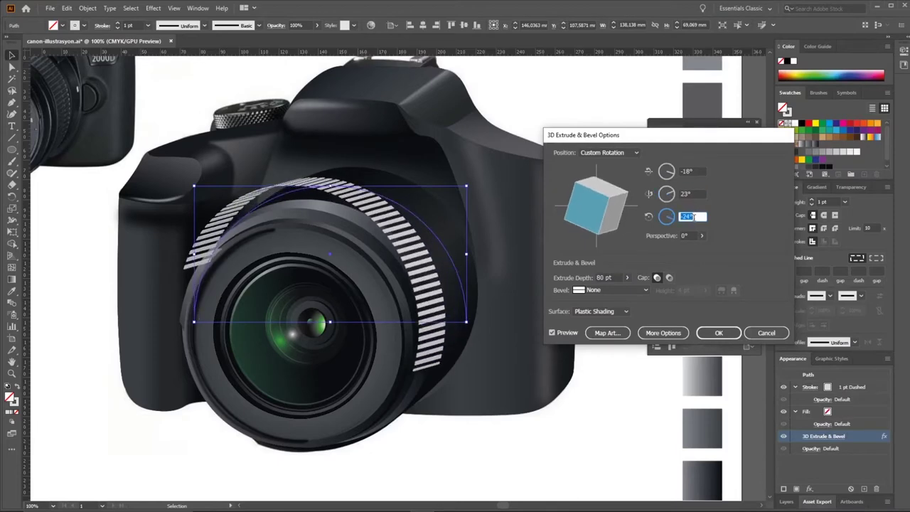
{"action": "scroll", "coordinate": [695, 216], "scroll_direction": "up", "scroll_amount": 5}
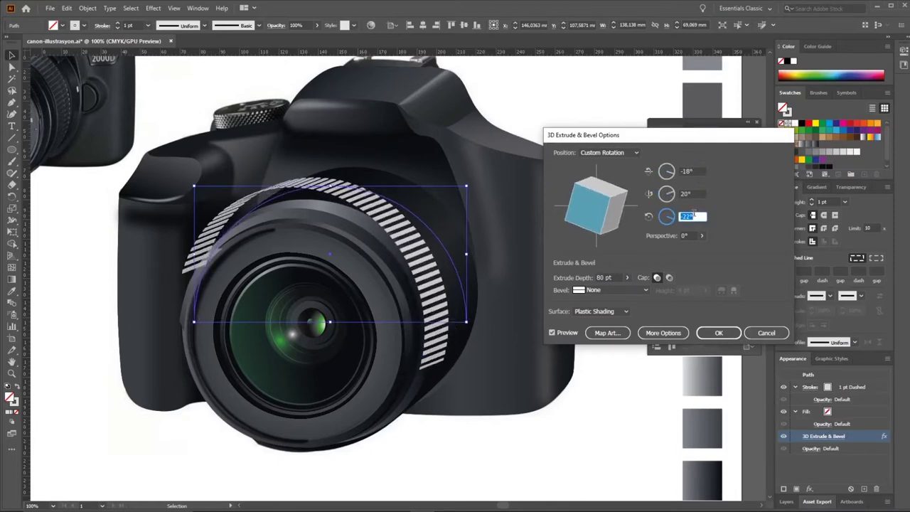
{"action": "scroll", "coordinate": [692, 216], "scroll_direction": "up", "scroll_amount": 1}
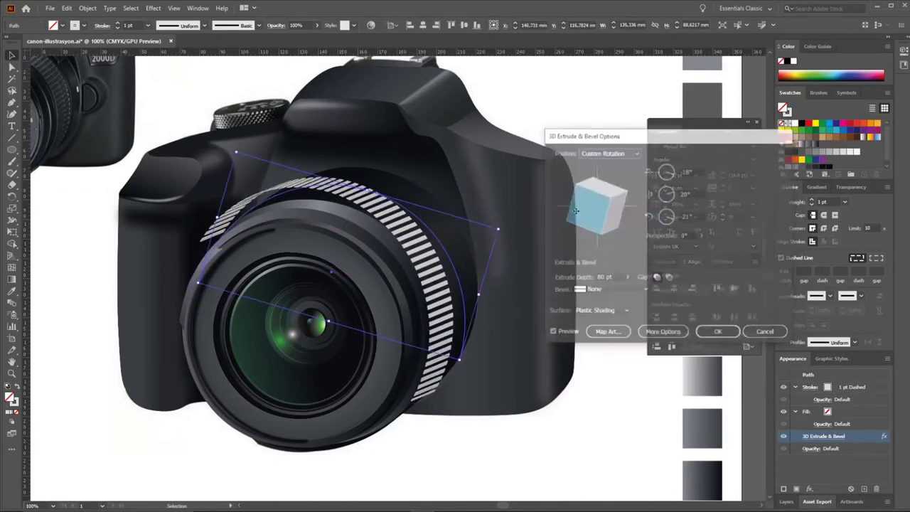
{"action": "scroll", "coordinate": [694, 216], "scroll_direction": "down", "scroll_amount": 1}
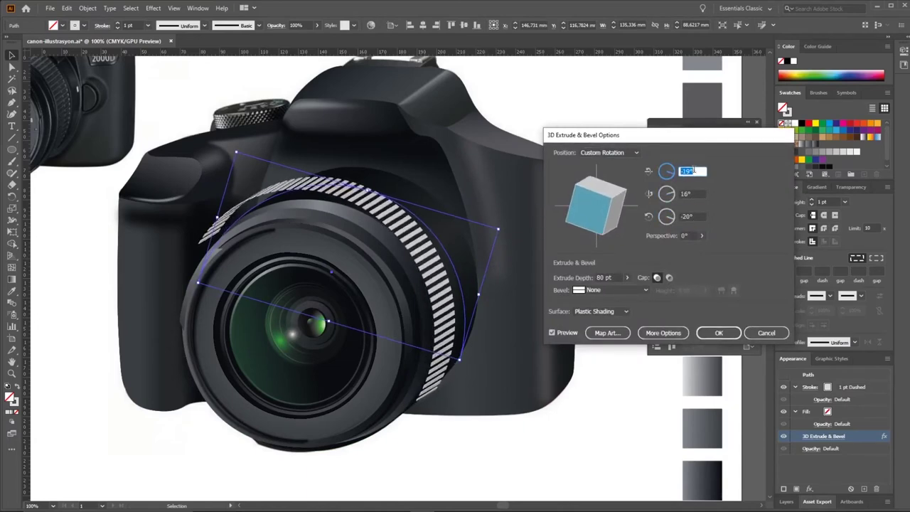
{"action": "left_click", "coordinate": [718, 332]}
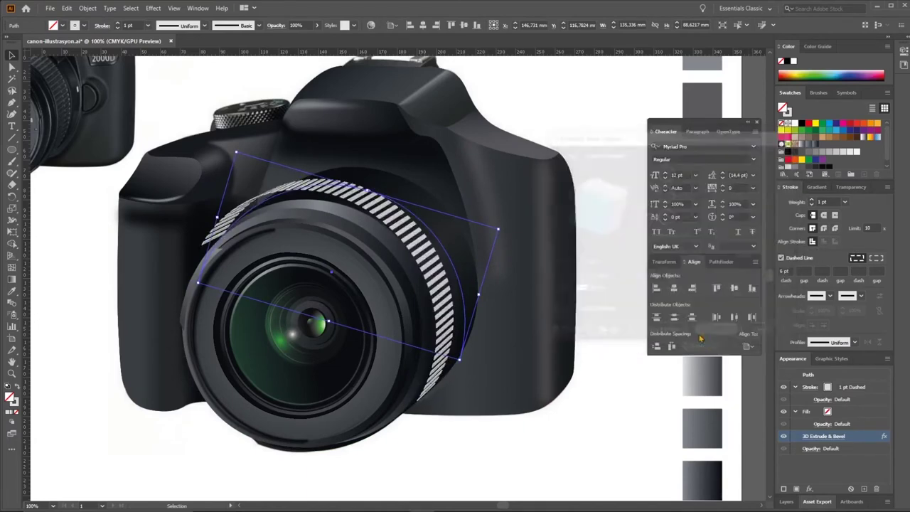
{"action": "scroll", "coordinate": [213, 285], "scroll_direction": "up", "scroll_amount": 2}
{"action": "key", "text": "a"}
{"action": "left_click", "coordinate": [187, 306]}
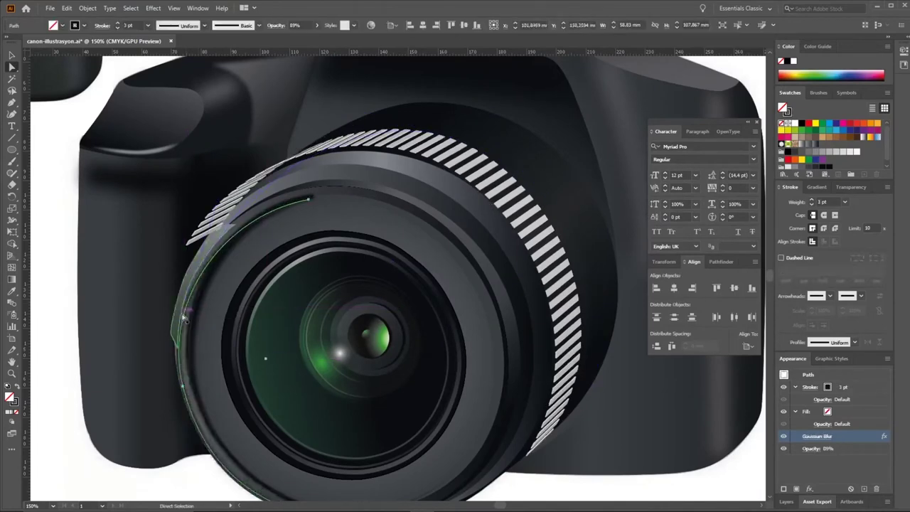
Drag the arc's direction handles so its top and lower curves hug the lens edge
{"action": "left_click_drag", "start_coordinate": [344, 105], "coordinate": [326, 112]}
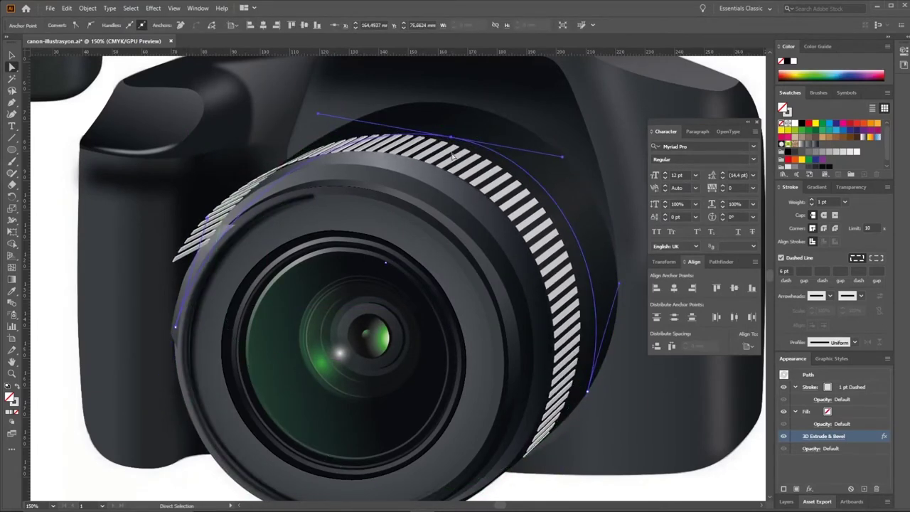
{"action": "scroll", "coordinate": [580, 445], "scroll_direction": "down", "scroll_amount": 2}
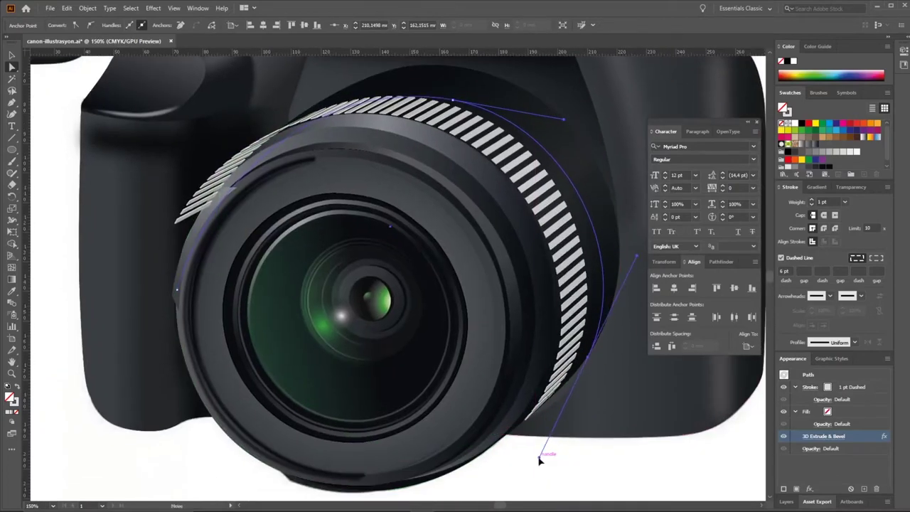
{"action": "left_click_drag", "start_coordinate": [539, 461], "coordinate": [583, 431]}
{"action": "scroll", "coordinate": [587, 457], "scroll_direction": "up", "scroll_amount": 3}
{"action": "scroll", "coordinate": [396, 456], "scroll_direction": "down", "scroll_amount": 3}
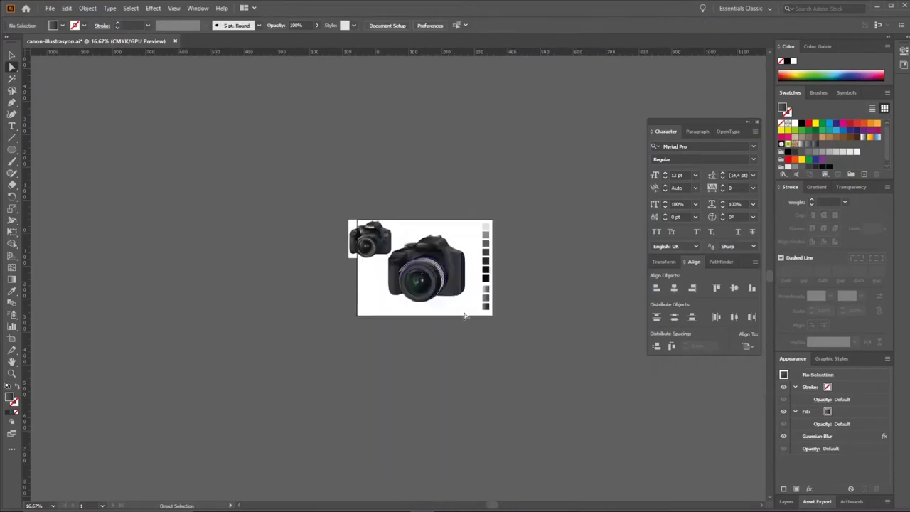
{"action": "left_click", "coordinate": [434, 260]}
{"action": "scroll", "coordinate": [426, 256], "scroll_direction": "up", "scroll_amount": 8}
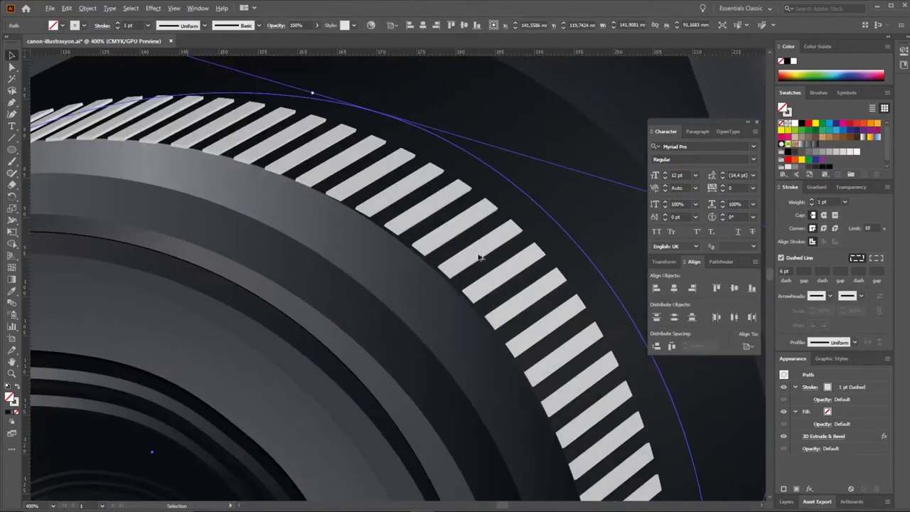
{"action": "scroll", "coordinate": [406, 248], "scroll_direction": "down", "scroll_amount": 5}
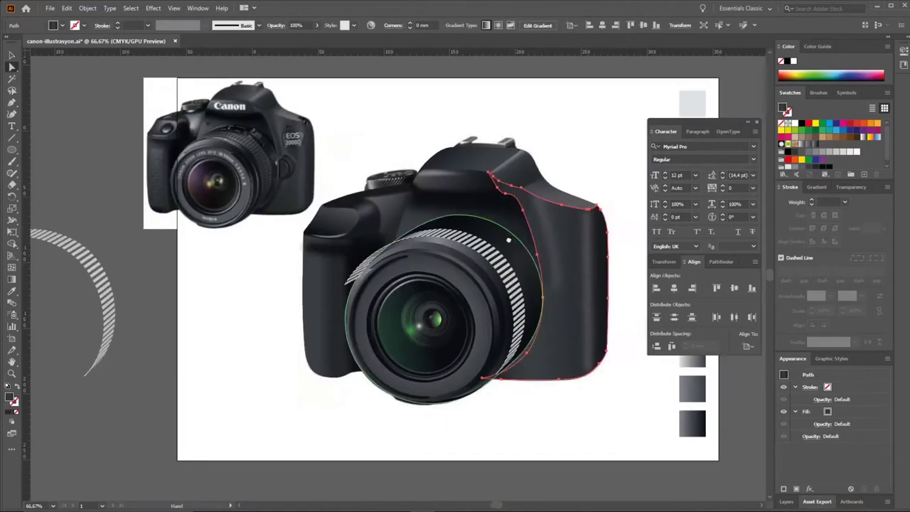
{"action": "left_click", "coordinate": [508, 241]}
{"action": "scroll", "coordinate": [508, 240], "scroll_direction": "up", "scroll_amount": 2}
{"action": "scroll", "coordinate": [427, 185], "scroll_direction": "up", "scroll_amount": 5}
{"action": "scroll", "coordinate": [427, 185], "scroll_direction": "down", "scroll_amount": 3}
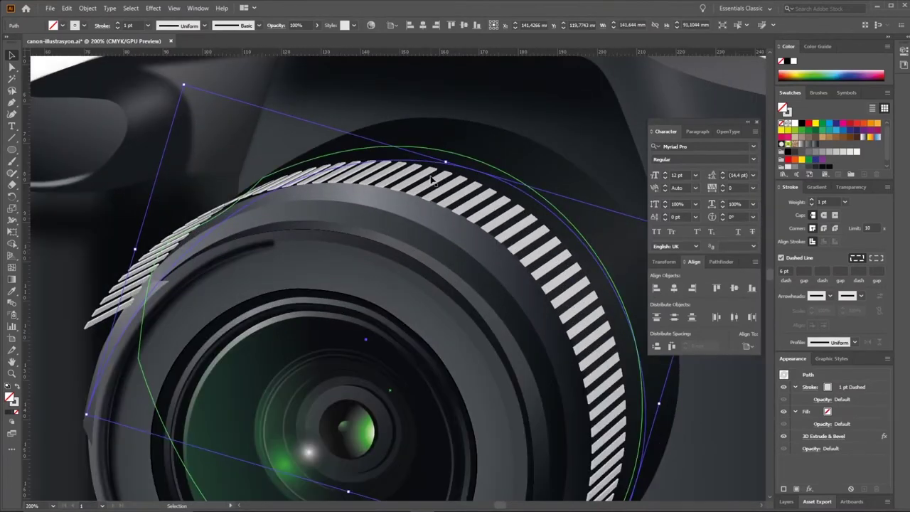
Expand the ribbed ring's 3D appearance into shapes, deselect, and zoom back onto the camera
{"action": "left_click", "coordinate": [87, 7]}
{"action": "left_click", "coordinate": [116, 135]}
{"action": "key", "text": "ctrl+shift+a"}
{"action": "scroll", "coordinate": [392, 323], "scroll_direction": "up", "scroll_amount": 6}
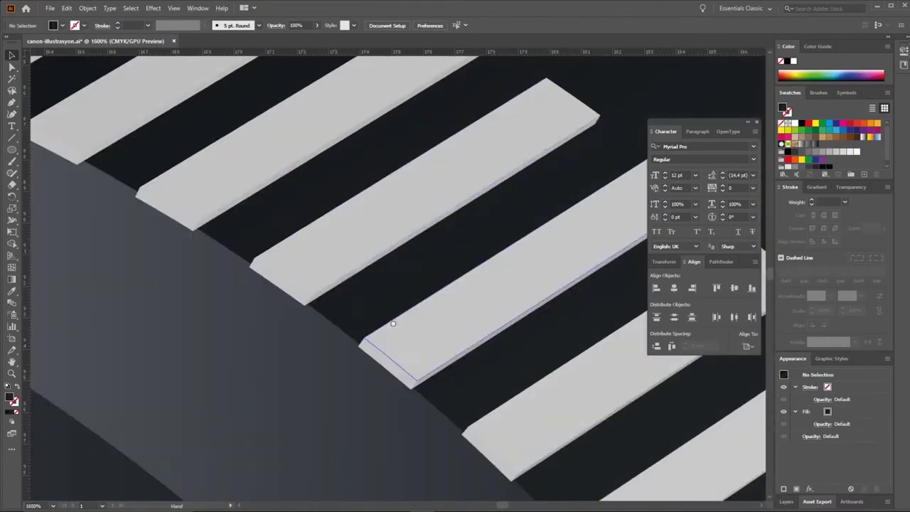
{"action": "key", "text": "ctrl+0"}
{"action": "key", "text": "z"}
{"action": "left_click", "coordinate": [463, 240]}
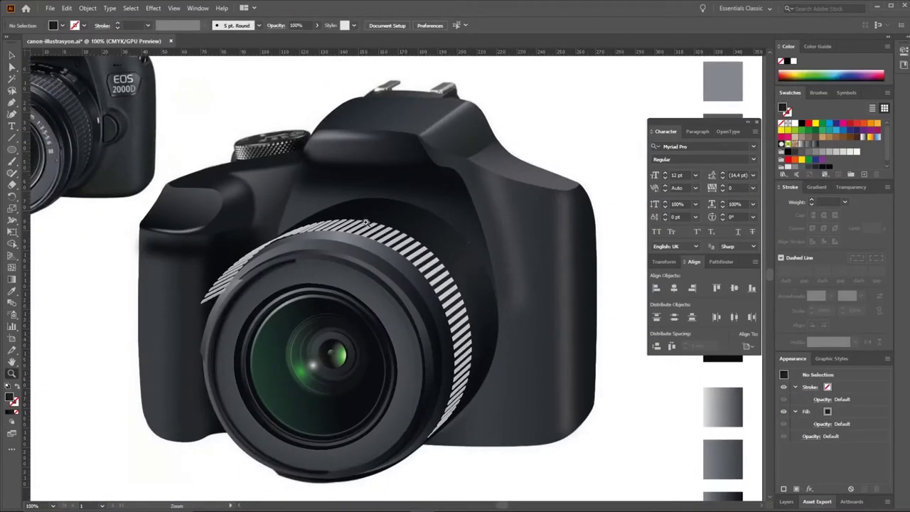
Double-click the ring's lowest stripe to isolate the stripe group, then select the end stripe
{"action": "left_click", "coordinate": [407, 188], "text": "alt"}
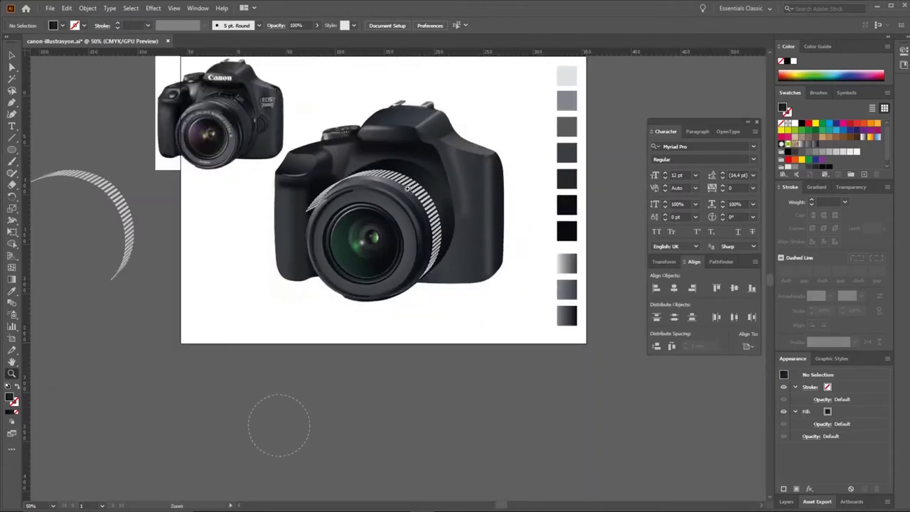
{"action": "scroll", "coordinate": [328, 173], "scroll_direction": "up", "scroll_amount": 10}
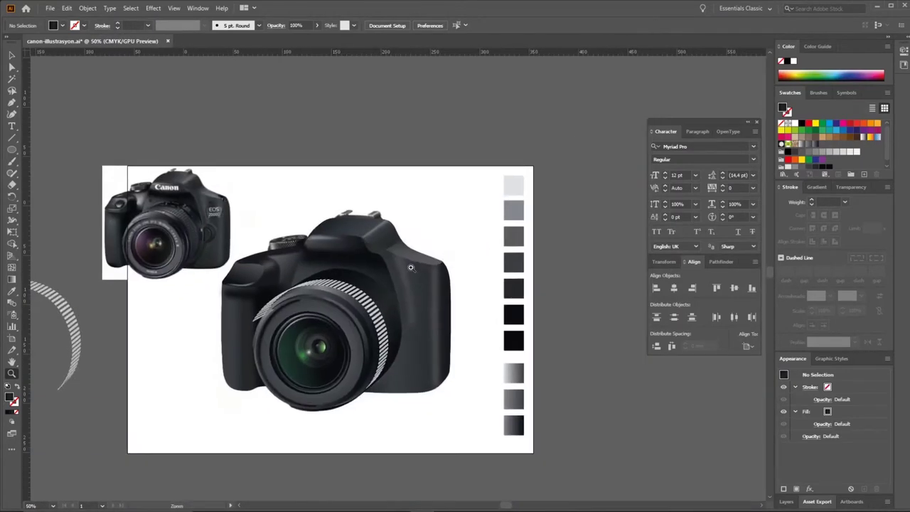
{"action": "key", "text": "a"}
{"action": "left_click", "coordinate": [211, 438]}
{"action": "double_click", "coordinate": [211, 438]}
{"action": "scroll", "coordinate": [203, 344], "scroll_direction": "up", "scroll_amount": 2}
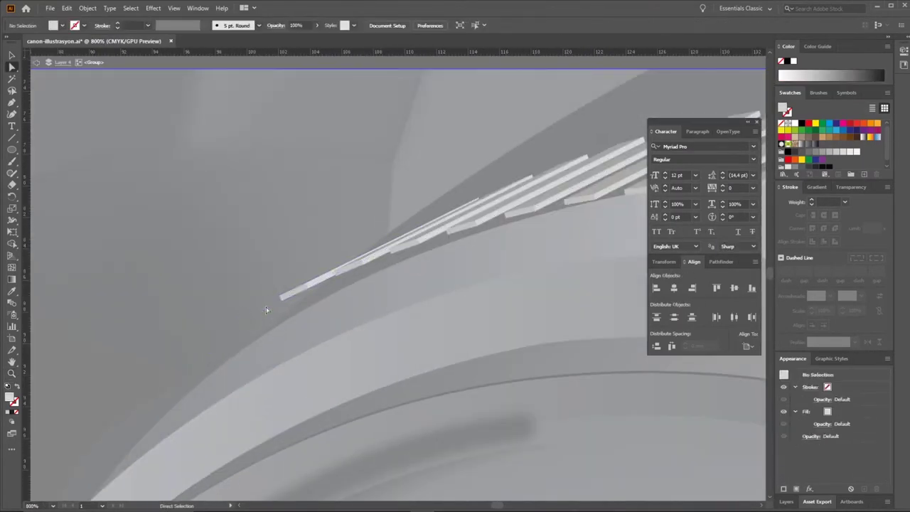
{"action": "scroll", "coordinate": [315, 282], "scroll_direction": "down", "scroll_amount": 2}
{"action": "left_click", "coordinate": [272, 367]}
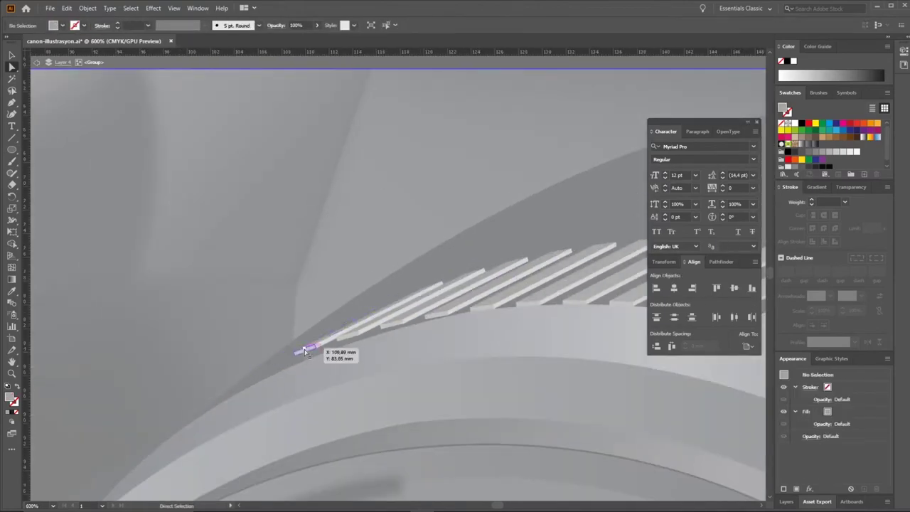
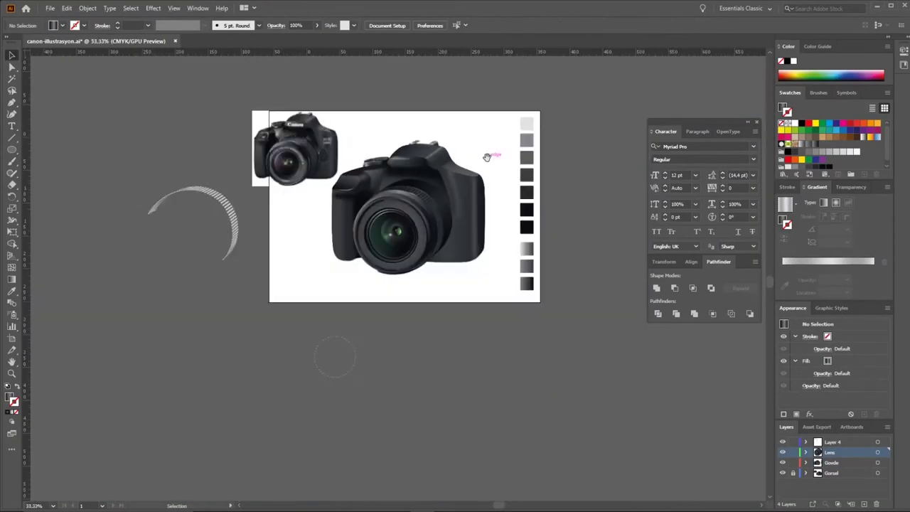
Expand the stroked crescent highlight on the lens edge into a filled outline via Object > Expand
{"action": "scroll", "coordinate": [487, 156], "scroll_direction": "up", "scroll_amount": 3}
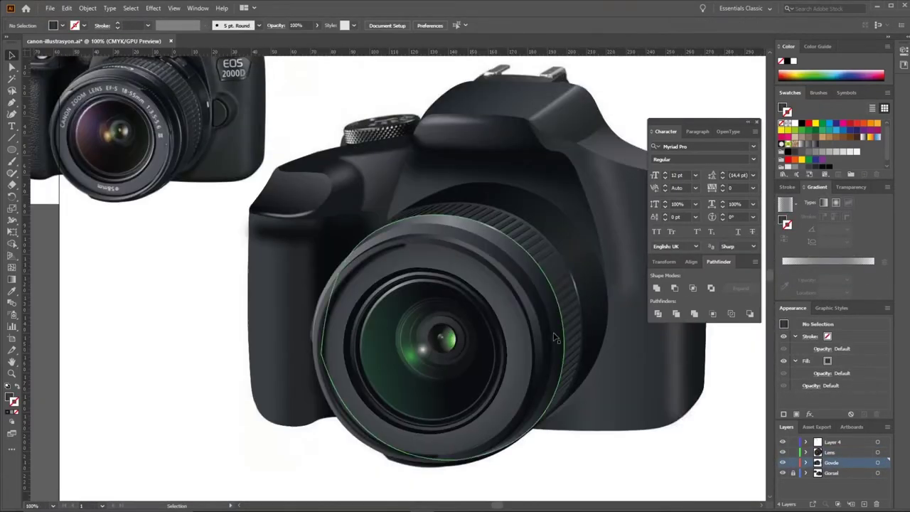
{"action": "left_click_drag", "start_coordinate": [555, 337], "coordinate": [577, 368]}
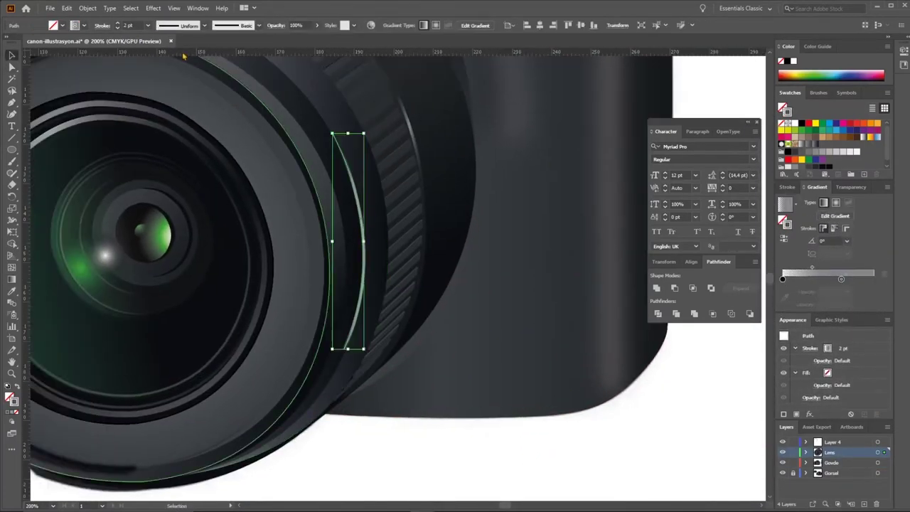
{"action": "left_click", "coordinate": [88, 8]}
{"action": "left_click", "coordinate": [103, 123]}
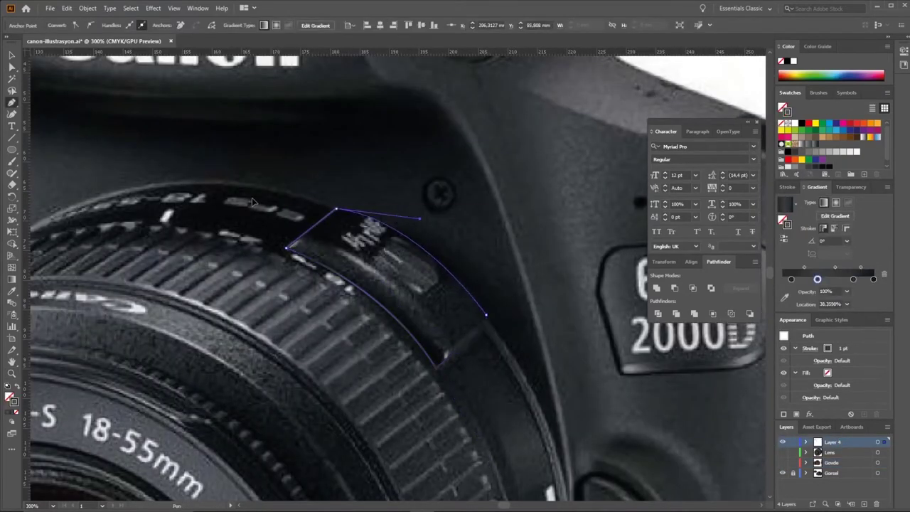
Trace the curved band on the photo's lens ring and fill it with a grey swatch
{"action": "left_click_drag", "start_coordinate": [421, 291], "coordinate": [438, 286]}
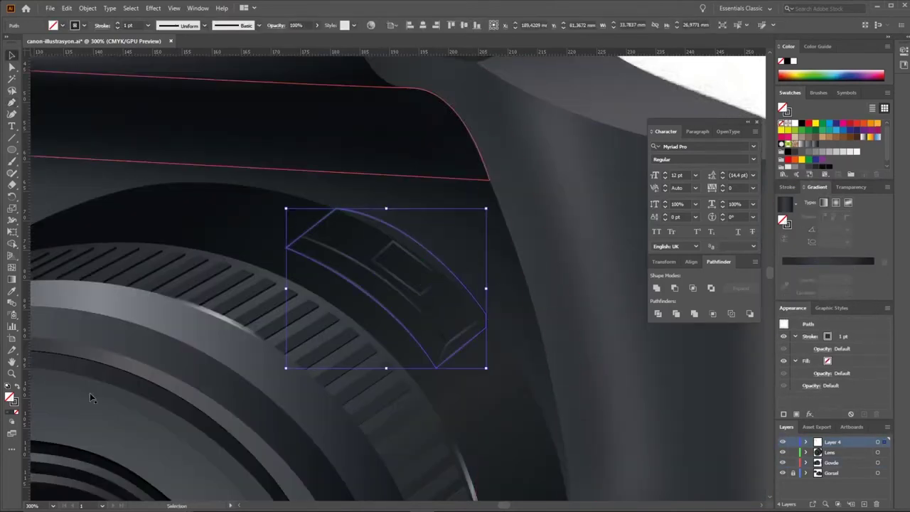
{"action": "left_click", "coordinate": [808, 166]}
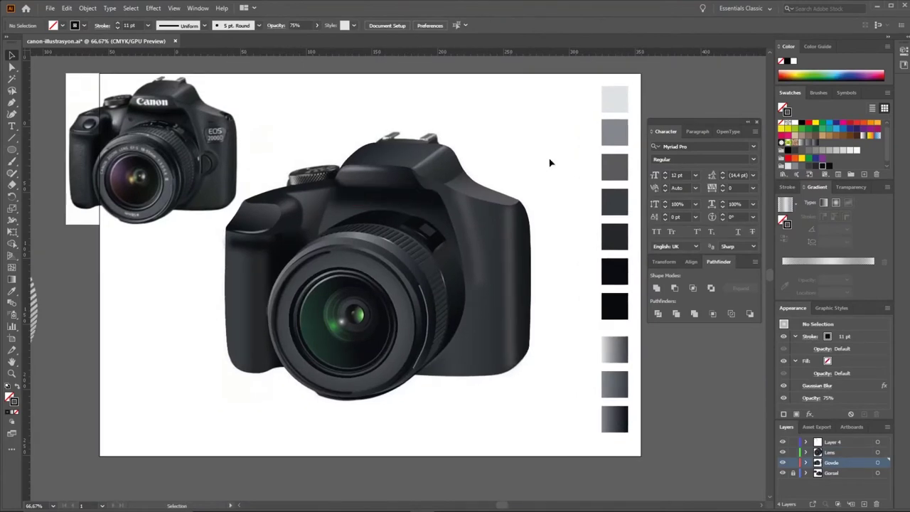
Zoom in on the lens and select the lens ellipse with the Gradient tool
{"action": "scroll", "coordinate": [517, 179], "scroll_direction": "up", "scroll_amount": 1}
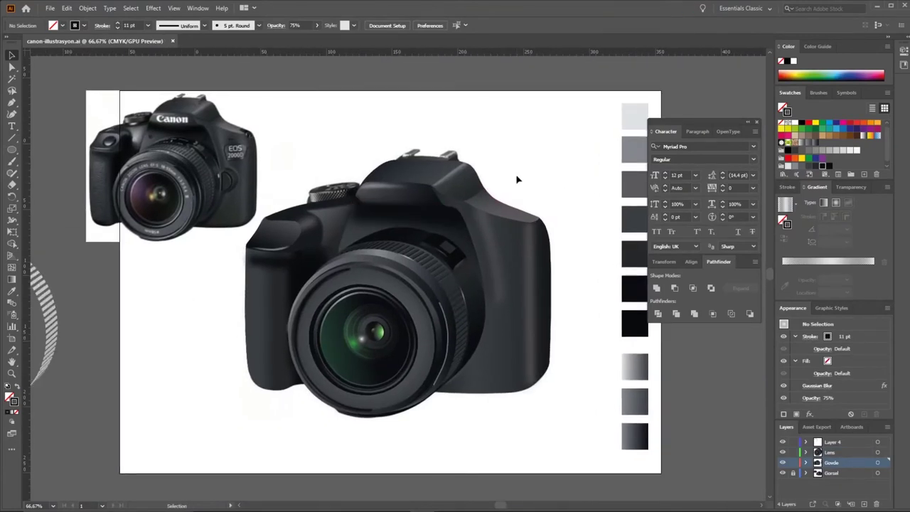
{"action": "key", "text": "z"}
{"action": "left_click_drag", "start_coordinate": [530, 349], "coordinate": [140, 203]}
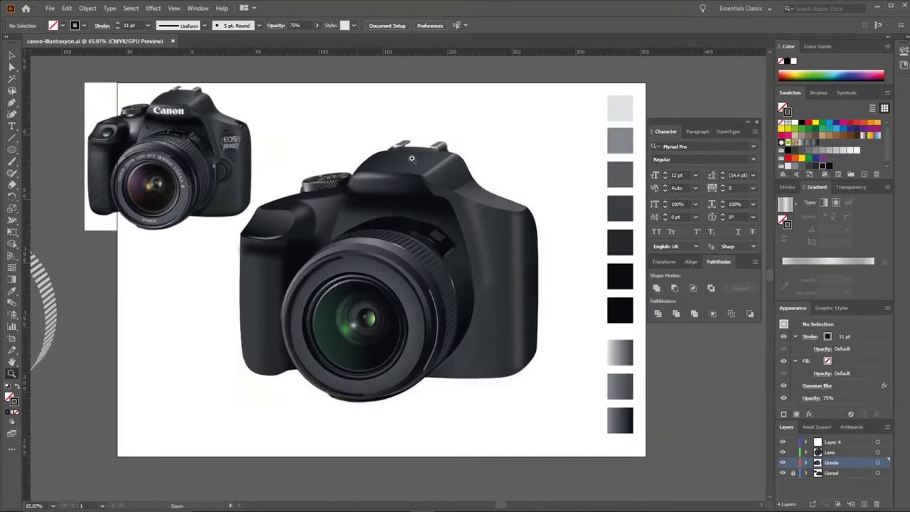
{"action": "left_click_drag", "start_coordinate": [430, 181], "coordinate": [454, 213]}
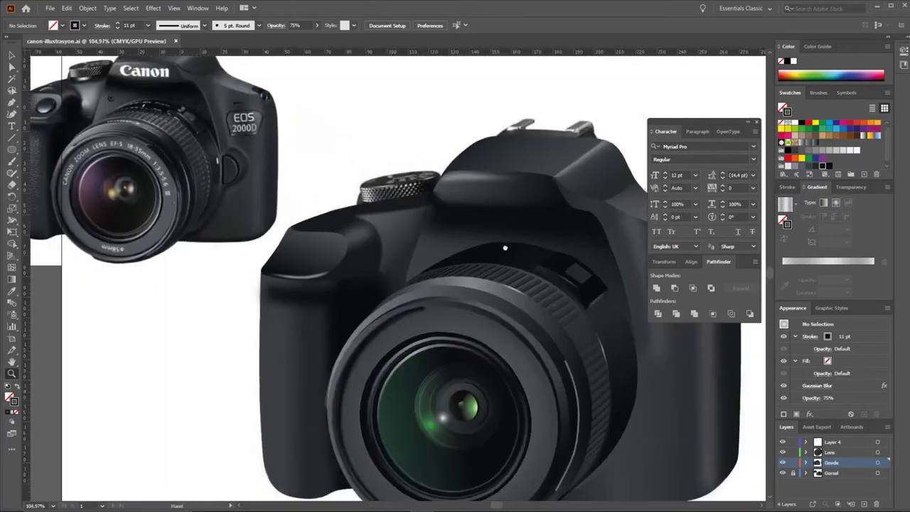
{"action": "key", "text": "g"}
{"action": "left_click", "coordinate": [487, 278]}
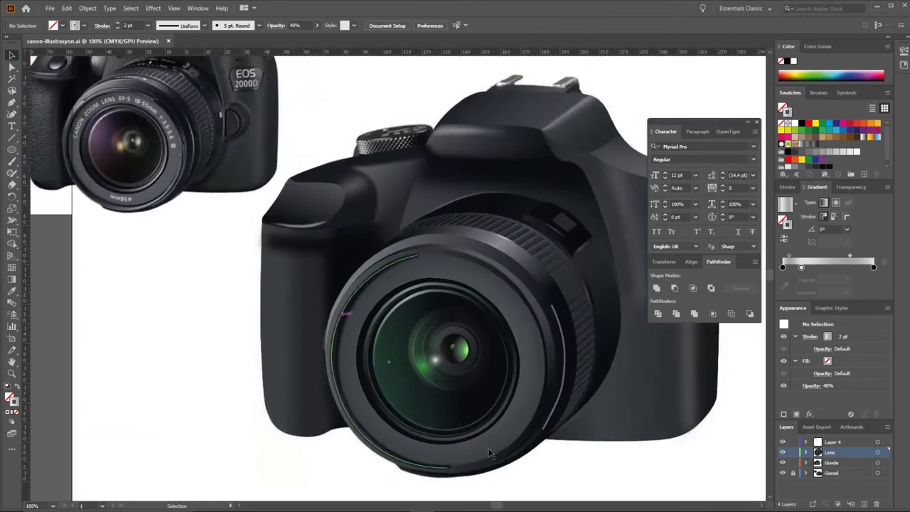
In the isolated lens group, move the blurred ring lower and give its stroke a gradient
{"action": "double_click", "coordinate": [535, 438]}
{"action": "key", "text": "v"}
{"action": "left_click", "coordinate": [449, 249]}
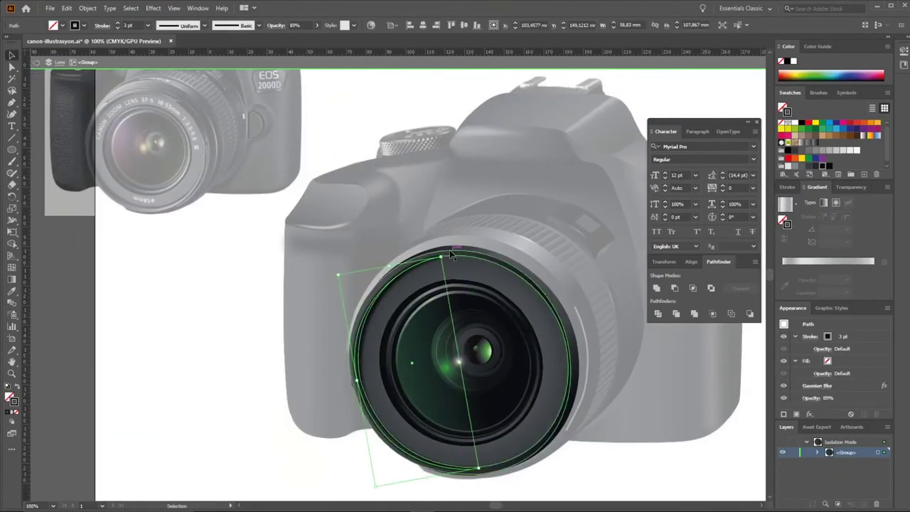
{"action": "left_click_drag", "start_coordinate": [556, 317], "coordinate": [549, 455]}
{"action": "left_click", "coordinate": [853, 261]}
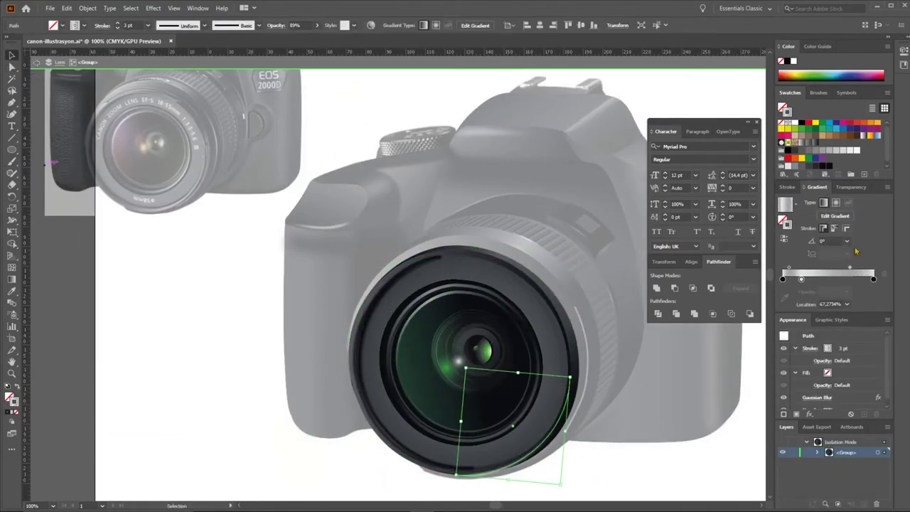
{"action": "scroll", "coordinate": [610, 425], "scroll_direction": "up", "scroll_amount": 3}
Pull a curve handle out of the ring's bottom anchor to reshape it
{"action": "key", "text": "a"}
{"action": "left_click_drag", "start_coordinate": [214, 419], "coordinate": [341, 432]}
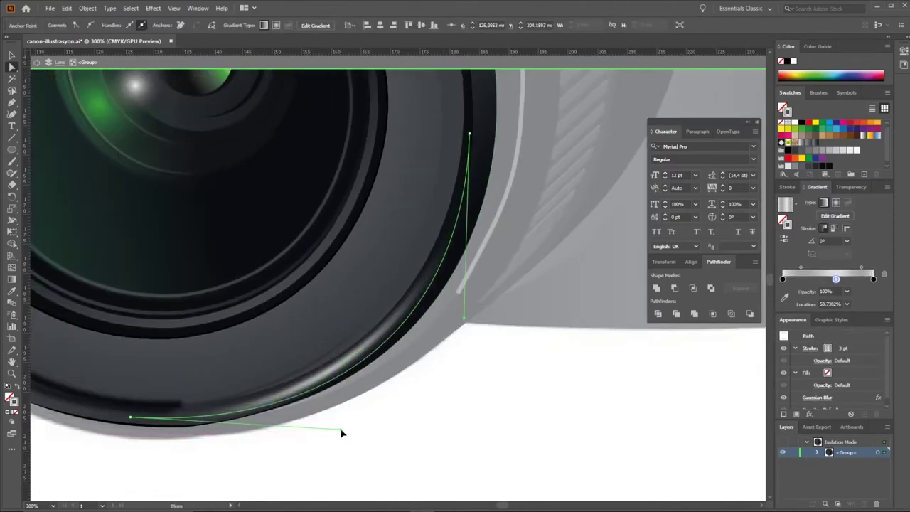
{"action": "key", "text": "v"}
{"action": "key", "text": "ctrl+0"}
{"action": "scroll", "coordinate": [504, 414], "scroll_direction": "up", "scroll_amount": 3}
{"action": "scroll", "coordinate": [504, 415], "scroll_direction": "up", "scroll_amount": 2}
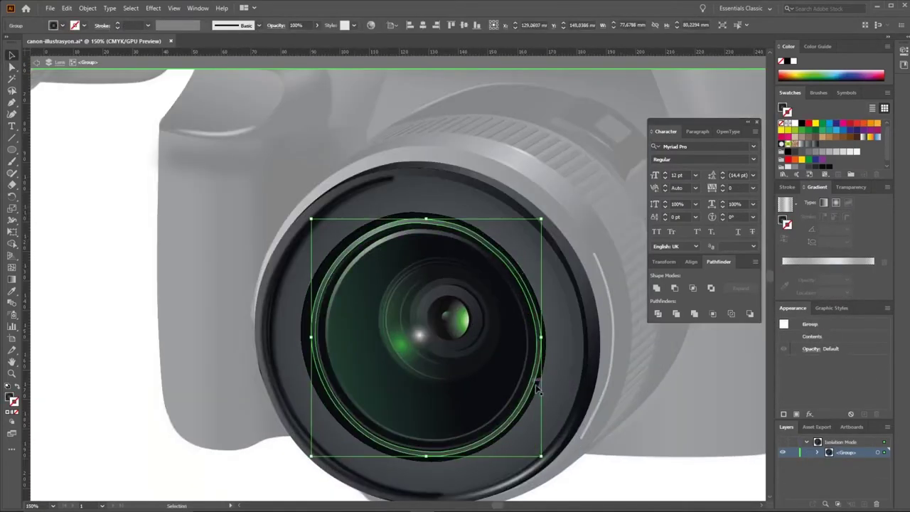
{"action": "key", "text": "ctrl+shift+a"}
Select the inner lens ring and a lens sub-group, then exit the isolated lens group
{"action": "key", "text": "a"}
{"action": "left_click", "coordinate": [551, 374]}
{"action": "key", "text": "v"}
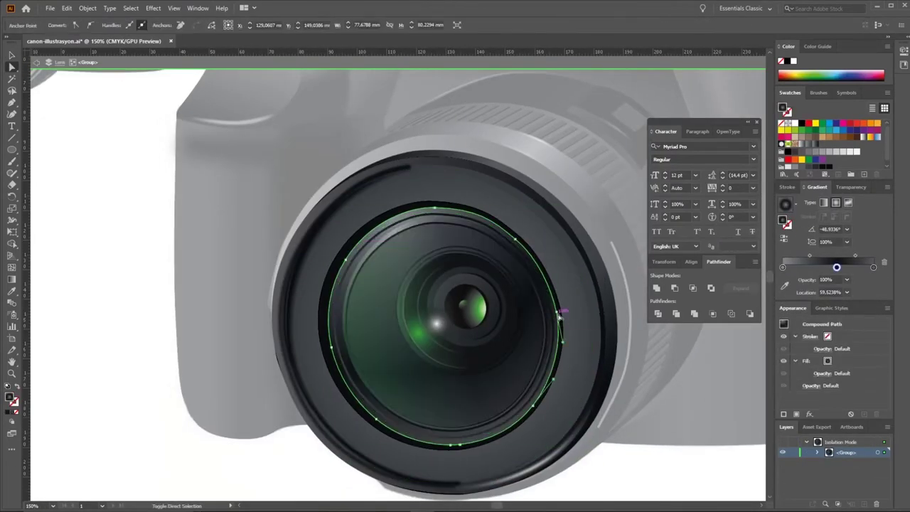
{"action": "key", "text": "ctrl+shift+a"}
{"action": "key", "text": "ctrl+0"}
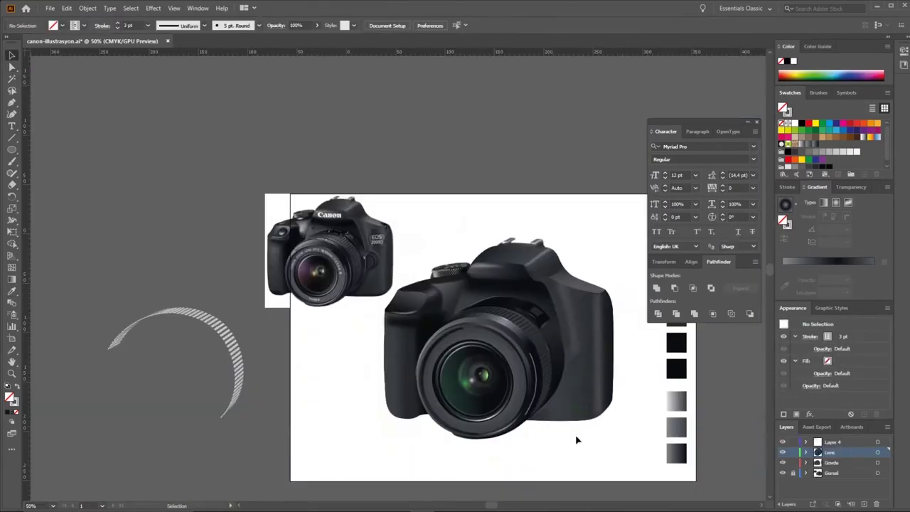
{"action": "key", "text": "ctrl+1"}
{"action": "key", "text": "v"}
{"action": "left_click", "coordinate": [524, 401]}
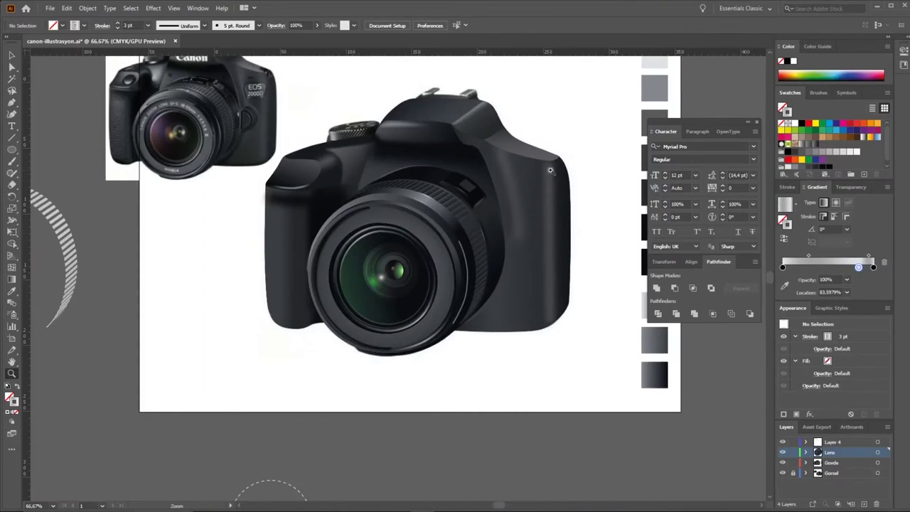
{"action": "key", "text": "ctrl+1"}
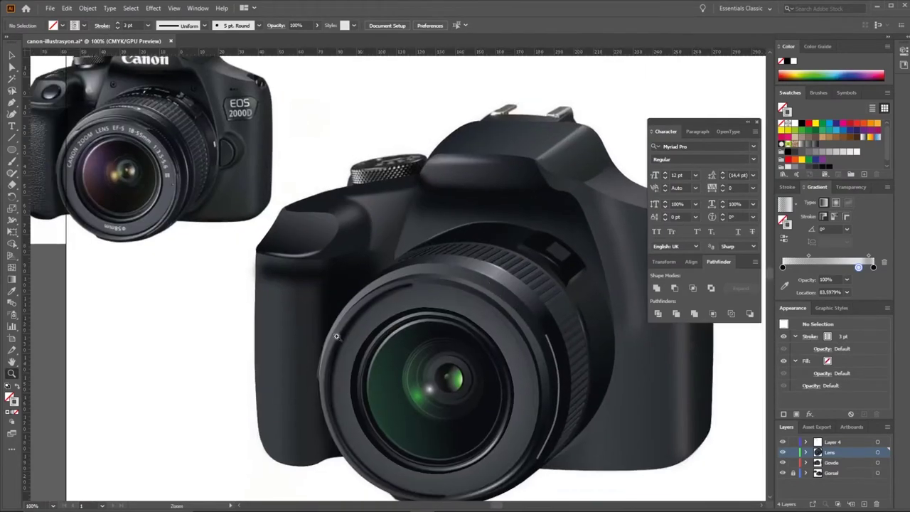
{"action": "right_click", "coordinate": [337, 336]}
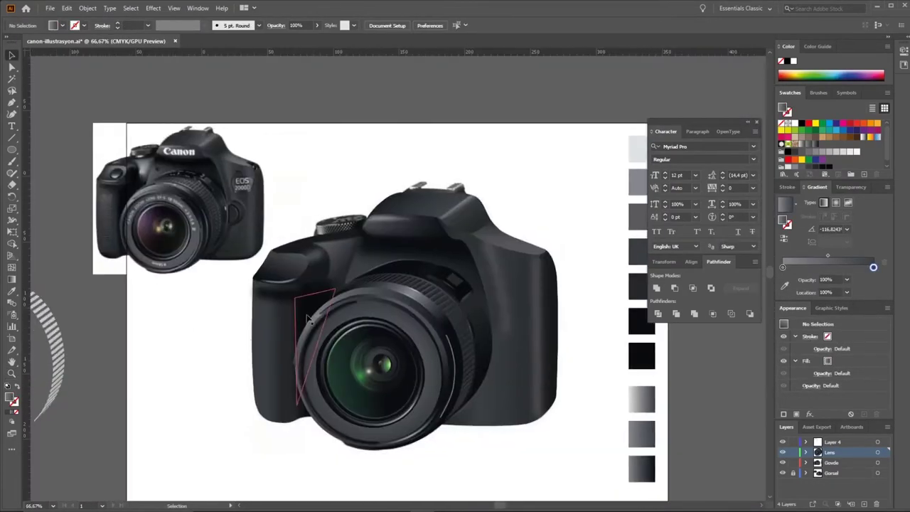
Add a stroke gradient stop at 100% location so the ring fades toward one end
{"action": "double_click", "coordinate": [384, 283]}
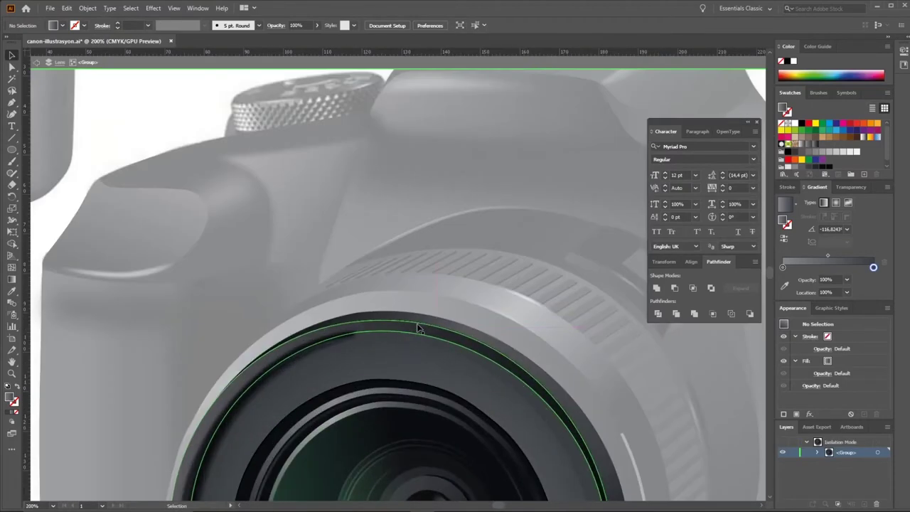
{"action": "key", "text": "a"}
{"action": "left_click", "coordinate": [830, 279]}
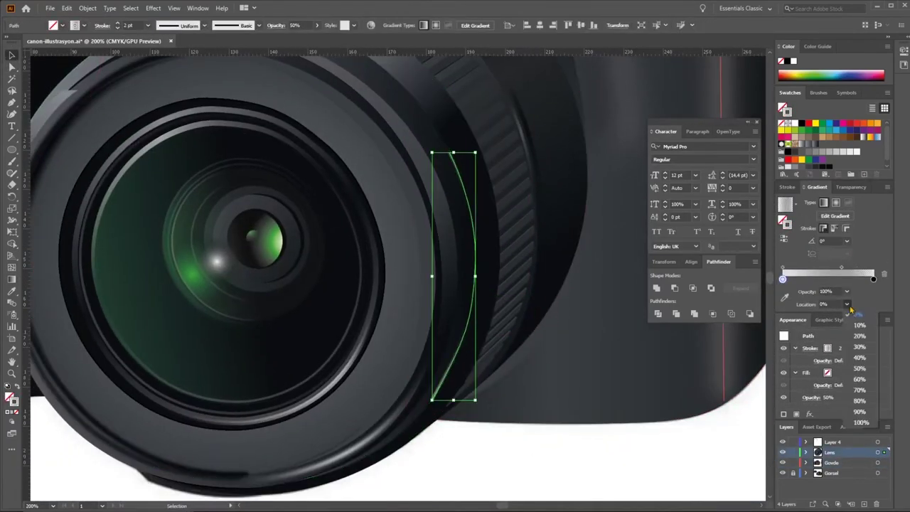
{"action": "left_click", "coordinate": [860, 422]}
{"action": "left_click_drag", "start_coordinate": [855, 279], "coordinate": [872, 278]}
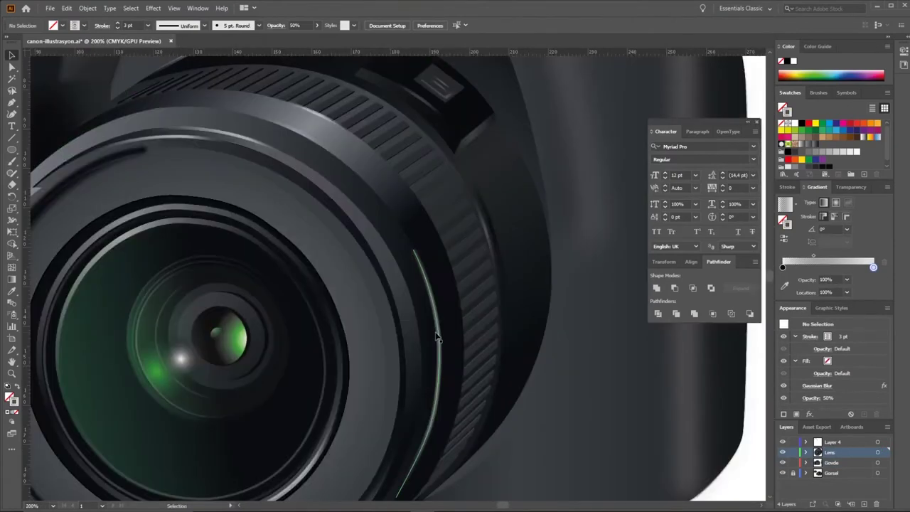
Fill the path beside the mode dial with a white gradient and select its transparent end stop
{"action": "left_click", "coordinate": [437, 338]}
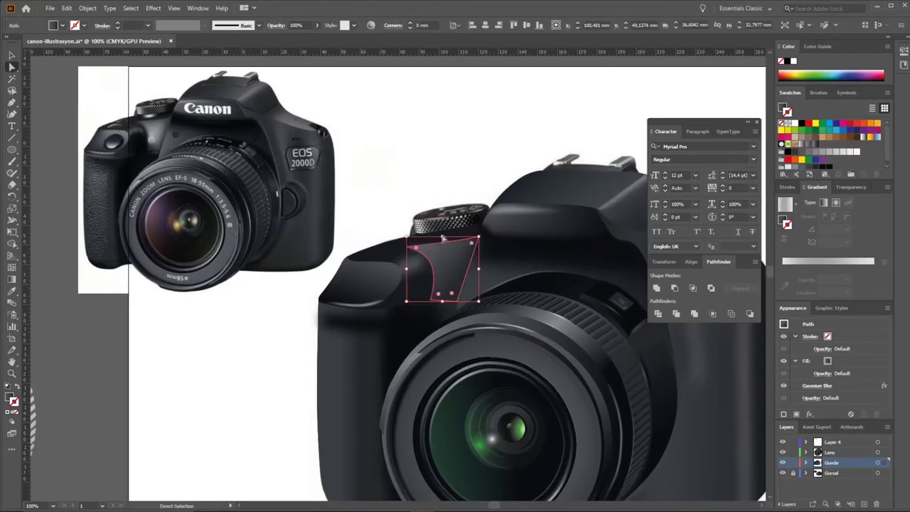
{"action": "left_click", "coordinate": [16, 412]}
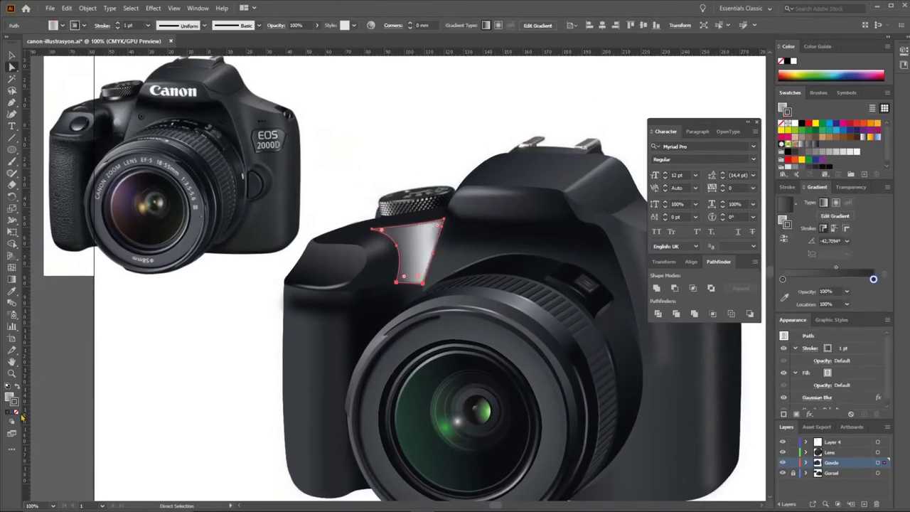
{"action": "key", "text": "g"}
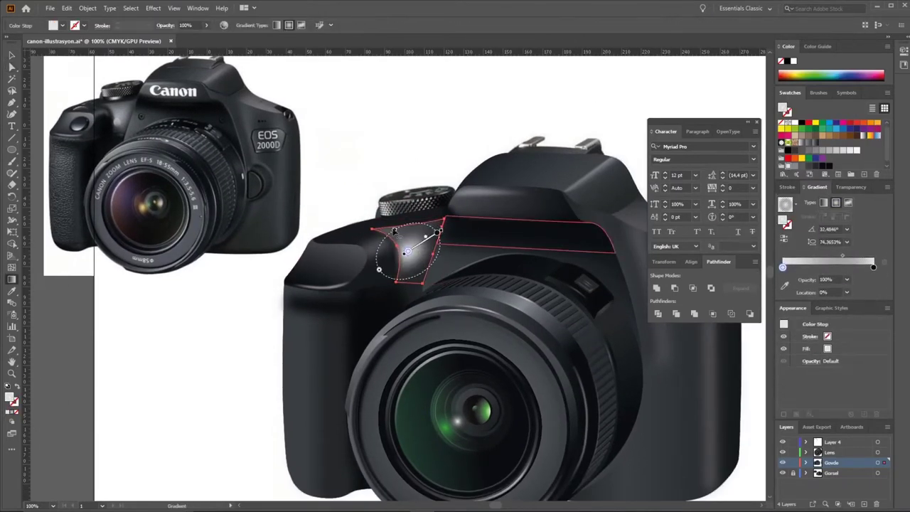
{"action": "left_click", "coordinate": [438, 231]}
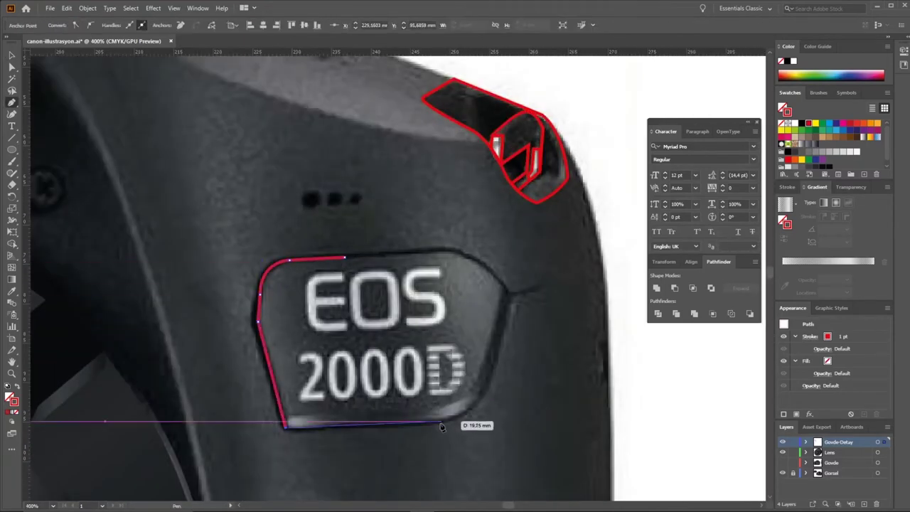
Trace the two hot-shoe contacts on the camera top with red Pen paths
{"action": "key", "text": "p"}
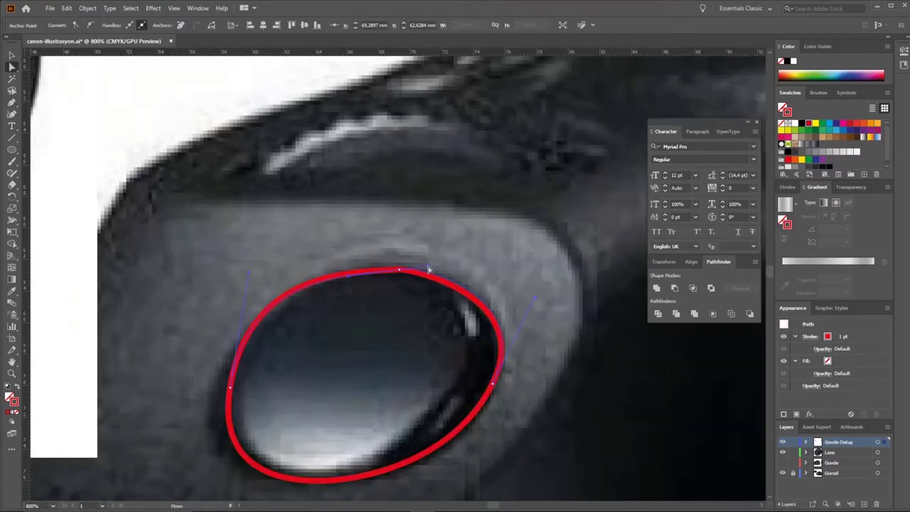
{"action": "scroll", "coordinate": [418, 272], "scroll_direction": "up", "scroll_amount": 5}
{"action": "scroll", "coordinate": [216, 236], "scroll_direction": "down", "scroll_amount": 2}
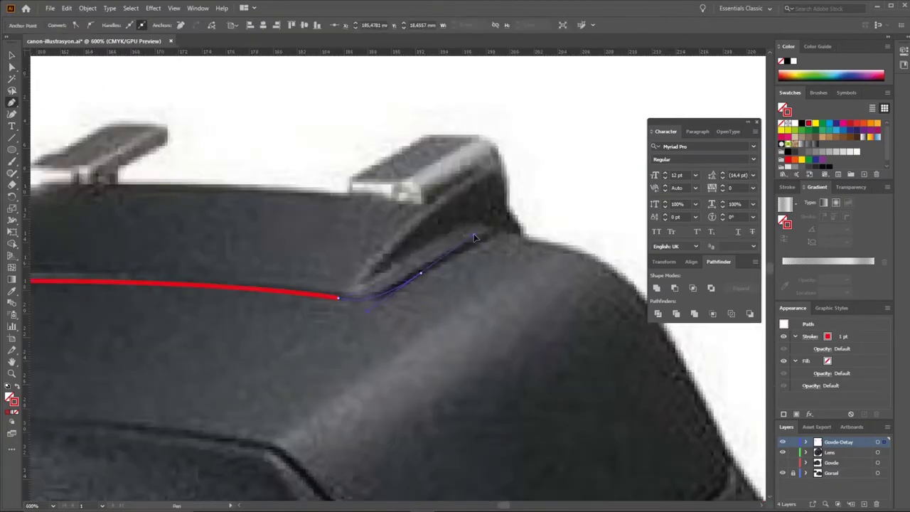
{"action": "scroll", "coordinate": [359, 197], "scroll_direction": "left", "scroll_amount": 5}
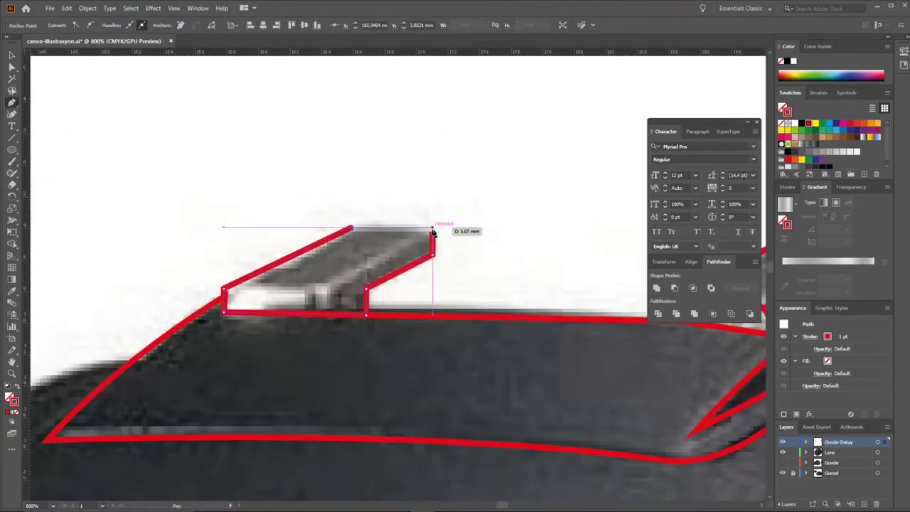
{"action": "key", "text": "p"}
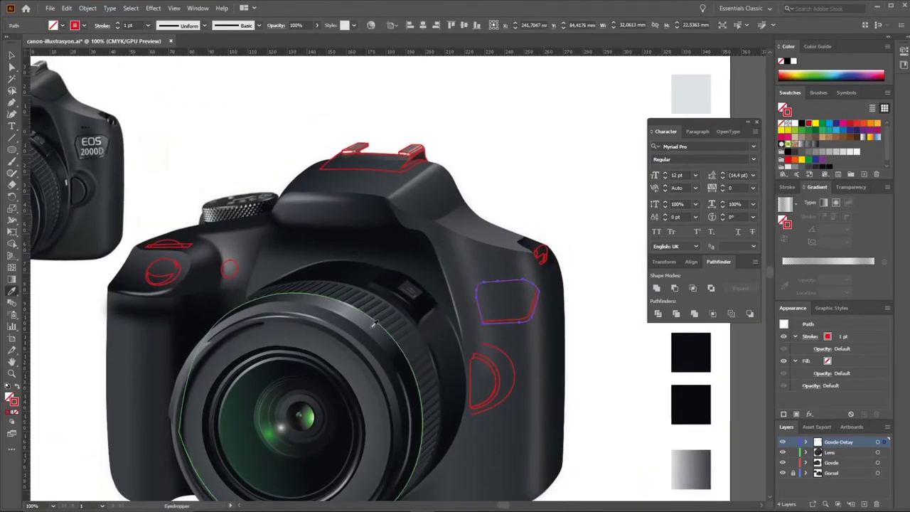
Fill the right-side window with the lens ring's gradient and send it behind its red outline
{"action": "left_click", "coordinate": [374, 323]}
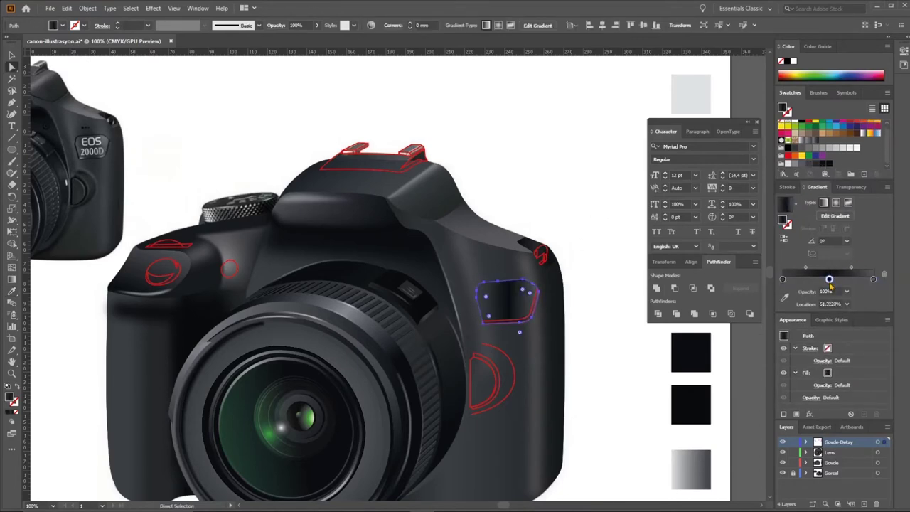
{"action": "double_click", "coordinate": [781, 279]}
{"action": "scroll", "coordinate": [589, 249], "scroll_direction": "up", "scroll_amount": 1}
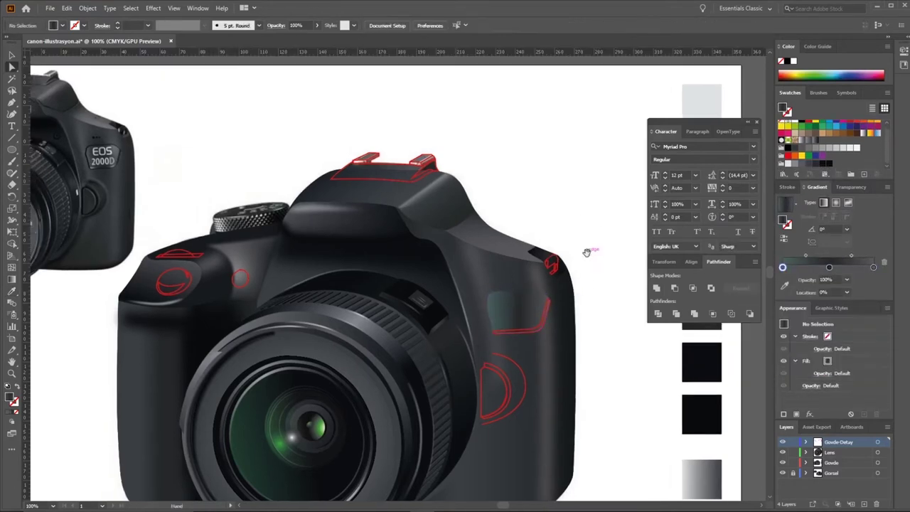
{"action": "scroll", "coordinate": [524, 309], "scroll_direction": "up", "scroll_amount": 3}
{"action": "scroll", "coordinate": [491, 309], "scroll_direction": "up", "scroll_amount": 2}
{"action": "right_click", "coordinate": [536, 287]}
{"action": "left_click", "coordinate": [672, 471]}
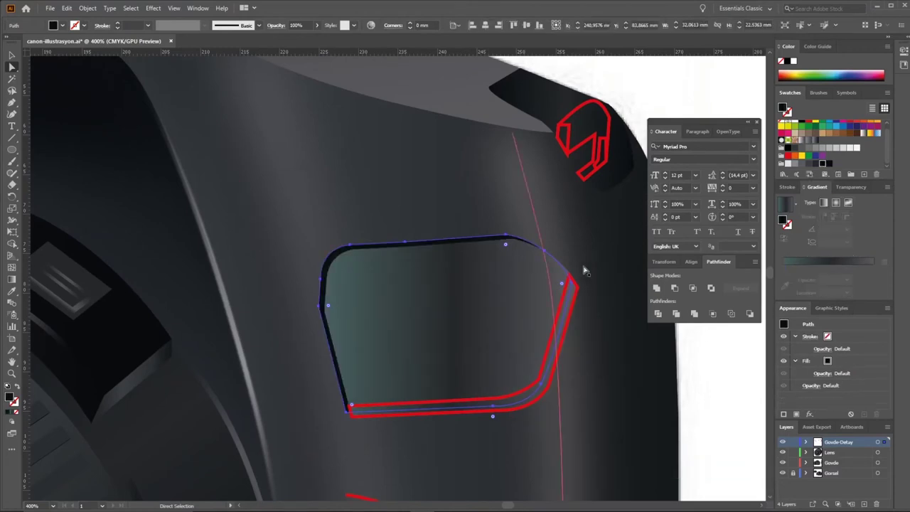
{"action": "scroll", "coordinate": [494, 386], "scroll_direction": "right", "scroll_amount": 2}
{"action": "left_click", "coordinate": [494, 386]}
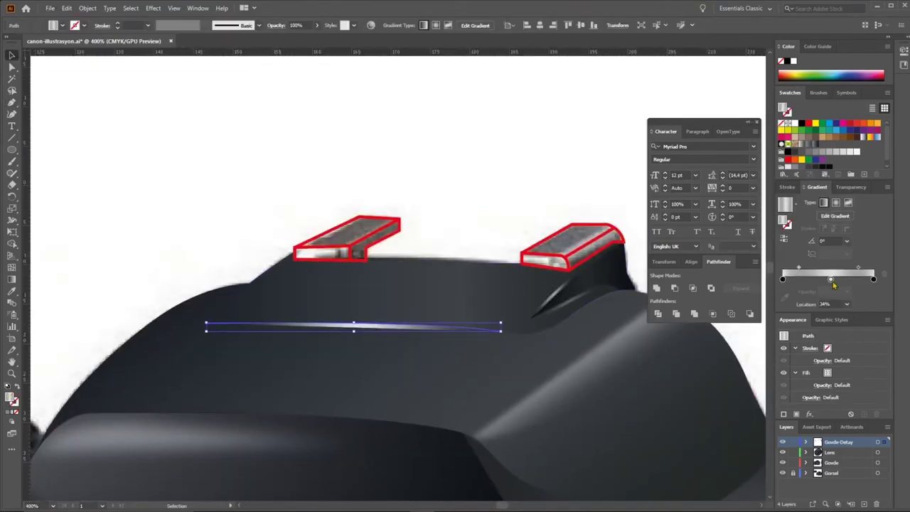
Reorder the top highlight line and eyedropper the red outline style onto the arc
{"action": "right_click", "coordinate": [396, 325]}
{"action": "left_click", "coordinate": [445, 270]}
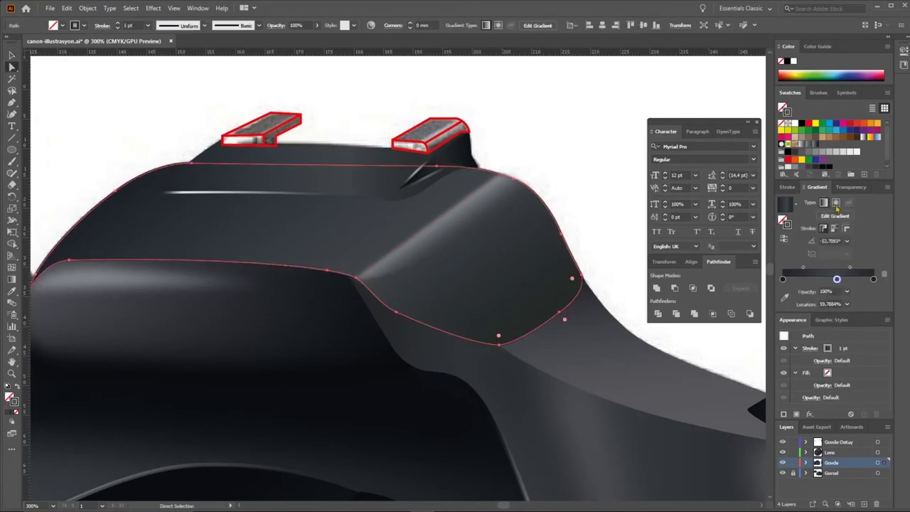
{"action": "left_click", "coordinate": [562, 237]}
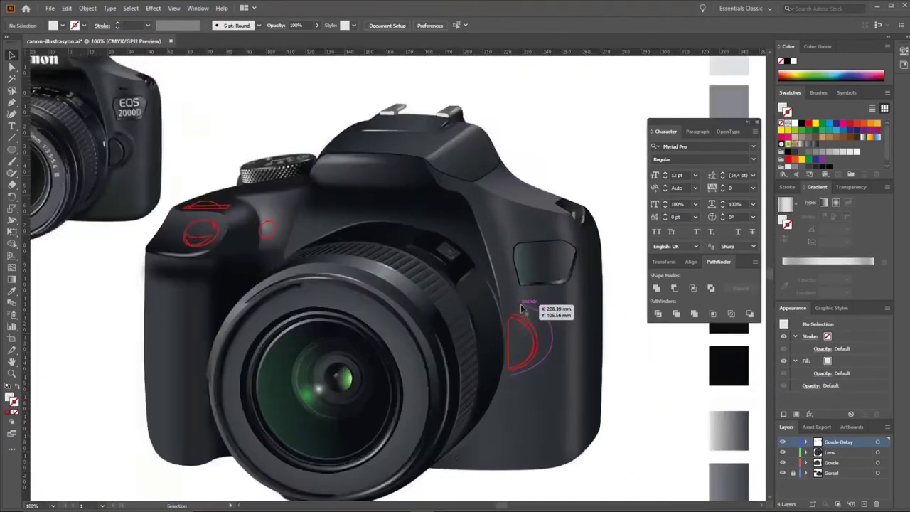
{"action": "key", "text": "i"}
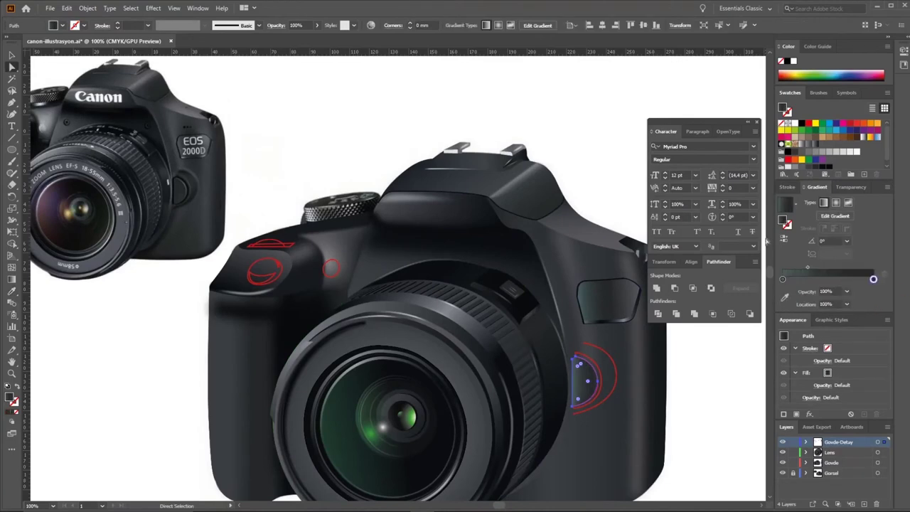
{"action": "left_click", "coordinate": [591, 353]}
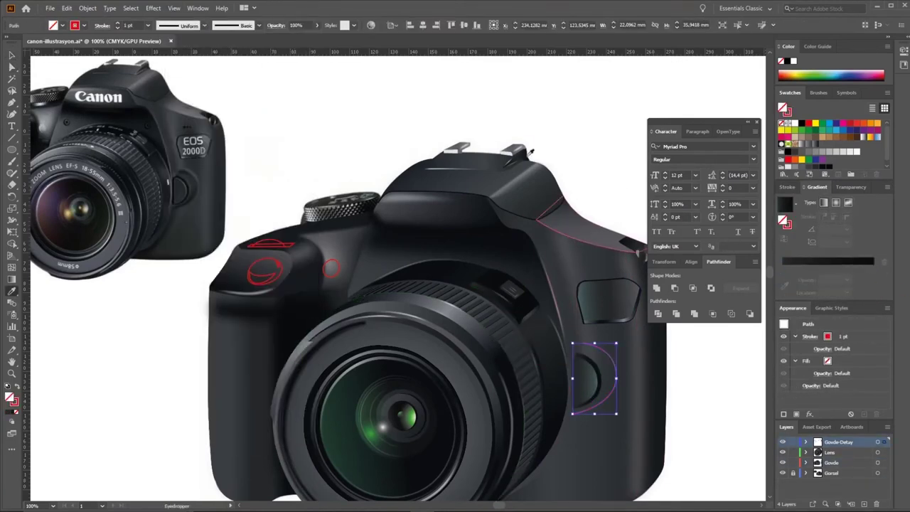
Give the arc a 2 pt stroke and a Gaussian Blur effect
{"action": "left_click", "coordinate": [117, 24]}
{"action": "left_click", "coordinate": [153, 8]}
{"action": "left_click", "coordinate": [174, 33]}
{"action": "left_click_drag", "start_coordinate": [529, 174], "coordinate": [597, 89]}
{"action": "left_click", "coordinate": [638, 142]}
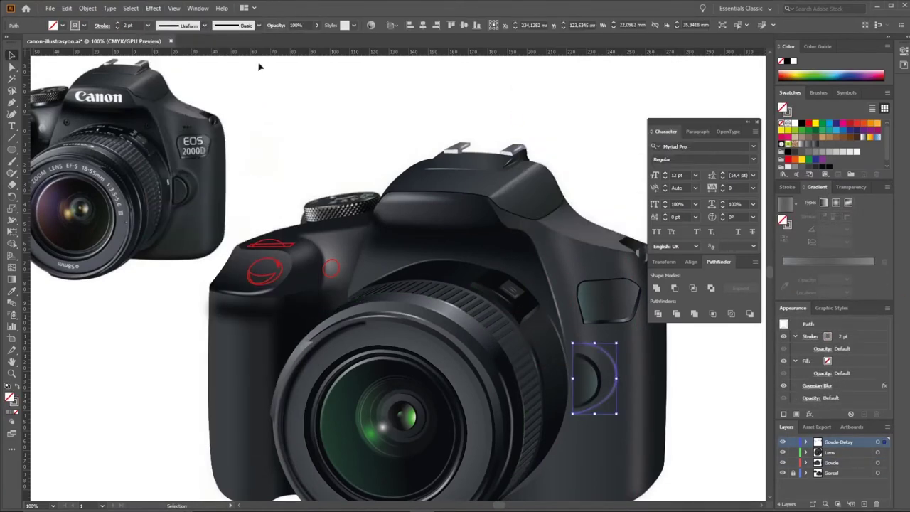
Apply a gradient to the arc's stroke, with a stop near 67% and one at the right end
{"action": "left_click", "coordinate": [808, 268]}
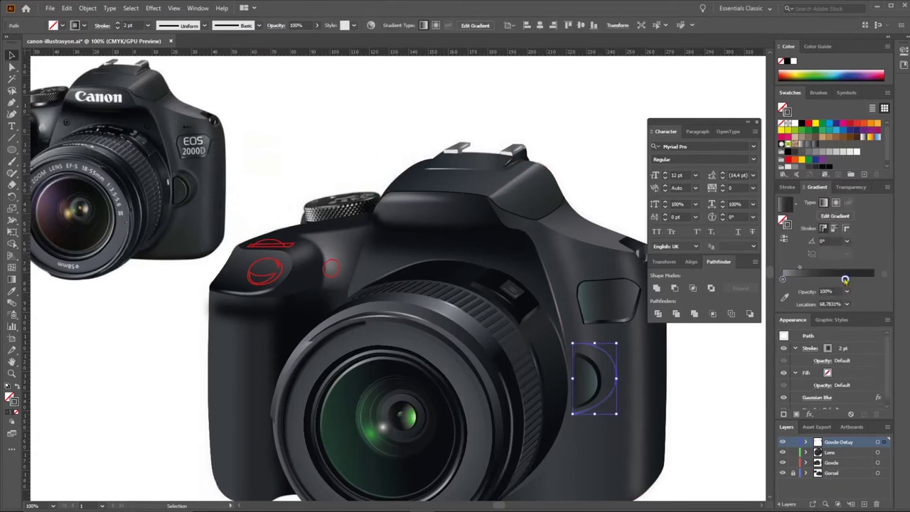
{"action": "mouse_move", "coordinate": [844, 279]}
{"action": "left_mouse_down"}
{"action": "mouse_move", "coordinate": [873, 279]}
{"action": "mouse_move", "coordinate": [829, 269]}
{"action": "left_mouse_up"}
{"action": "left_click", "coordinate": [859, 423]}
{"action": "left_click", "coordinate": [843, 278]}
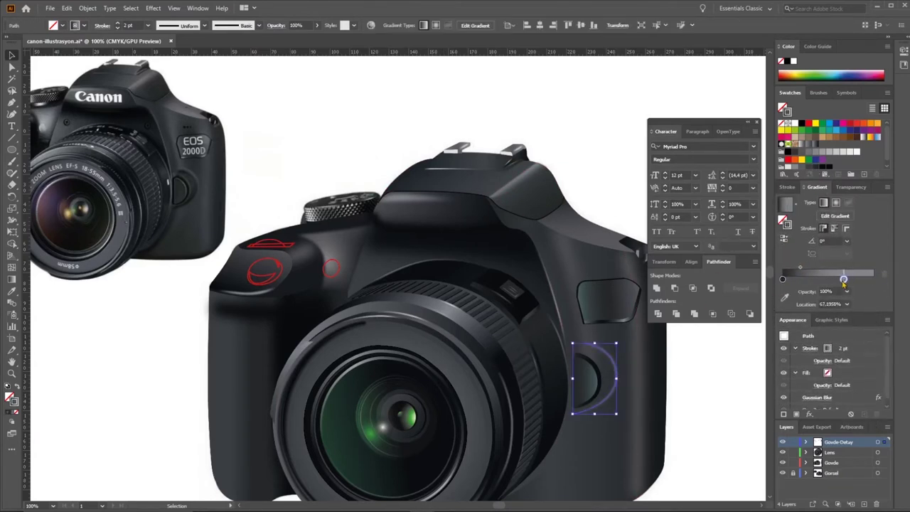
{"action": "left_click_drag", "start_coordinate": [814, 278], "coordinate": [876, 279]}
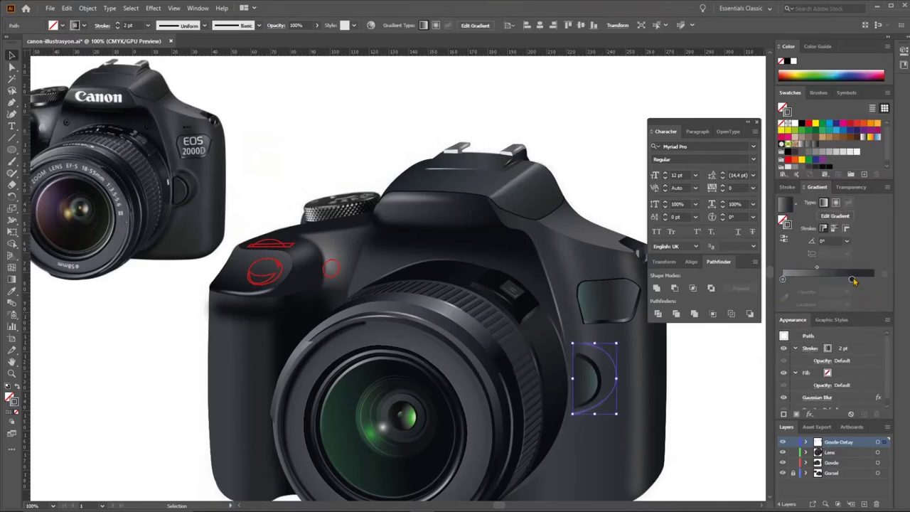
Select the black half-disc shape and its outer blurred ring
{"action": "key", "text": "a"}
{"action": "scroll", "coordinate": [634, 373], "scroll_direction": "up", "scroll_amount": 3}
{"action": "left_click", "coordinate": [538, 343]}
{"action": "left_click", "coordinate": [553, 355]}
{"action": "key", "text": "v"}
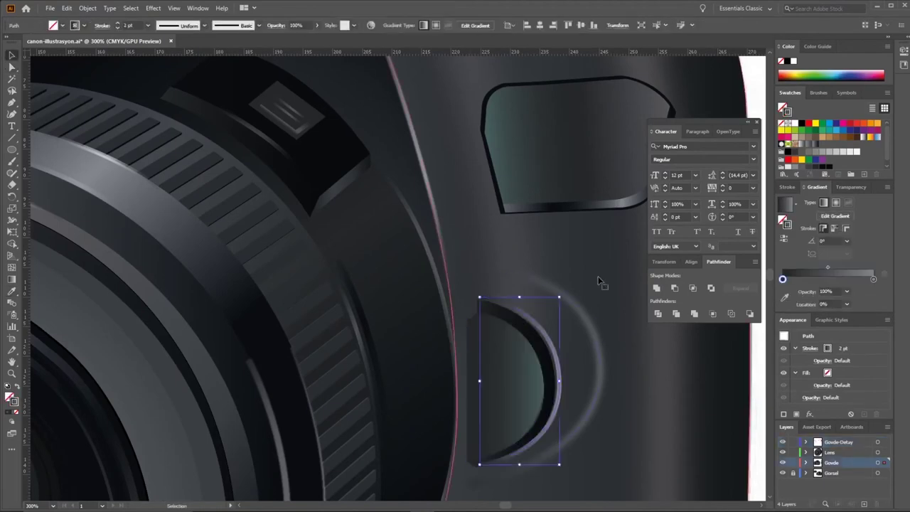
{"action": "scroll", "coordinate": [601, 282], "scroll_direction": "down", "scroll_amount": 1}
Select the half-disc button shape to add its curved highlight
{"action": "key", "text": "ctrl+alt+shift+e"}
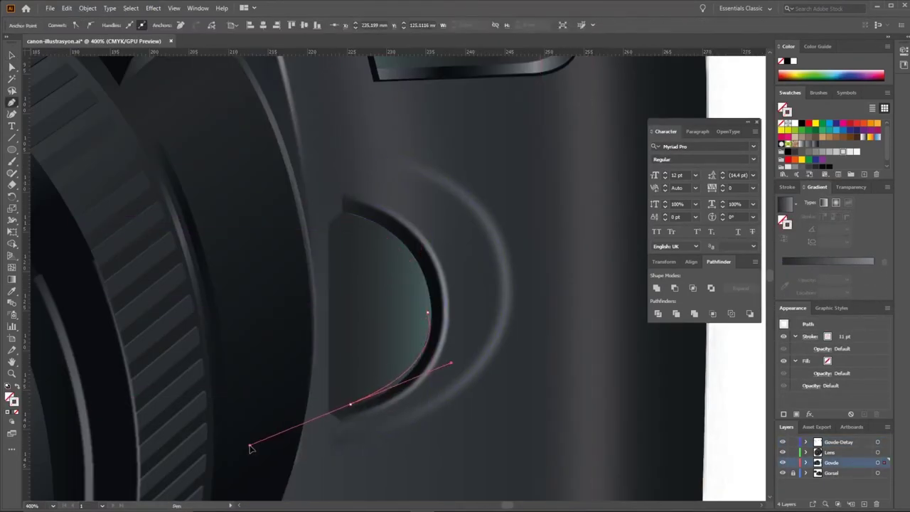
{"action": "left_click", "coordinate": [422, 300]}
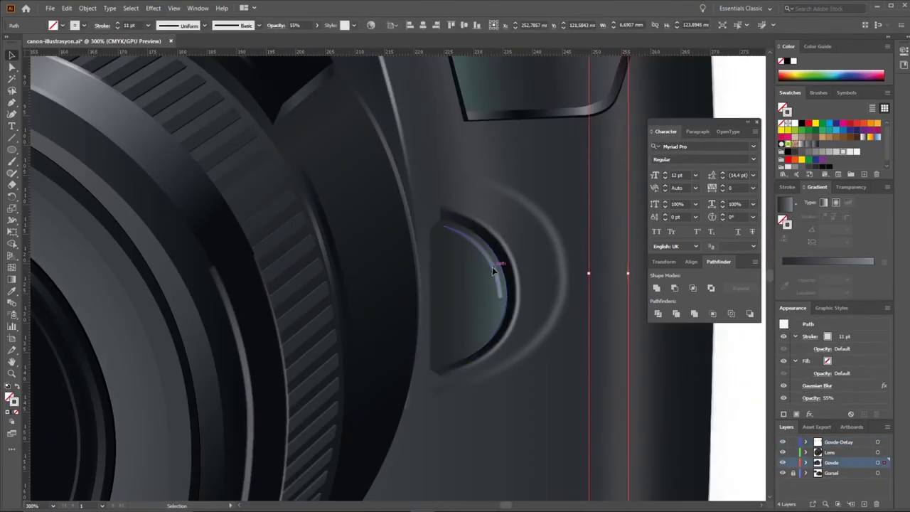
{"action": "left_click", "coordinate": [492, 270]}
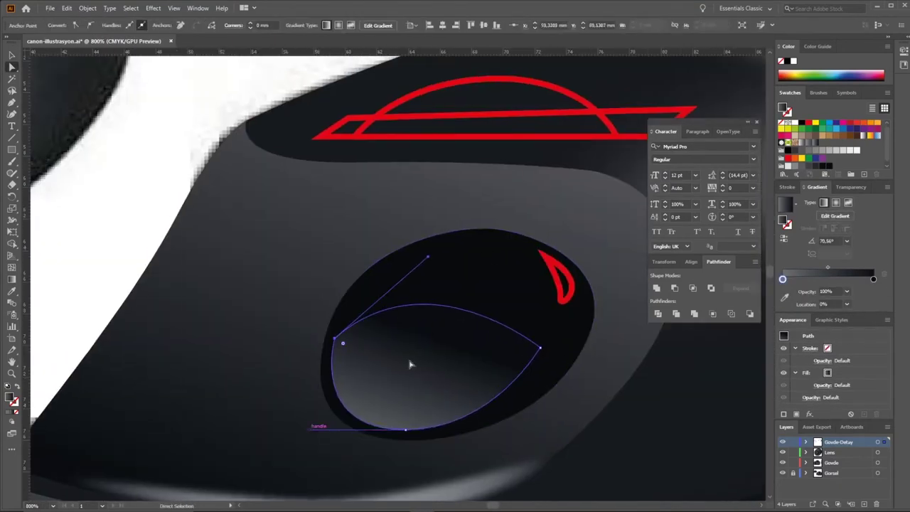
Reshape the shutter button's inner path to follow its ellipse and edit its gradient
{"action": "left_click_drag", "start_coordinate": [319, 334], "coordinate": [436, 260]}
{"action": "left_click_drag", "start_coordinate": [523, 344], "coordinate": [465, 359]}
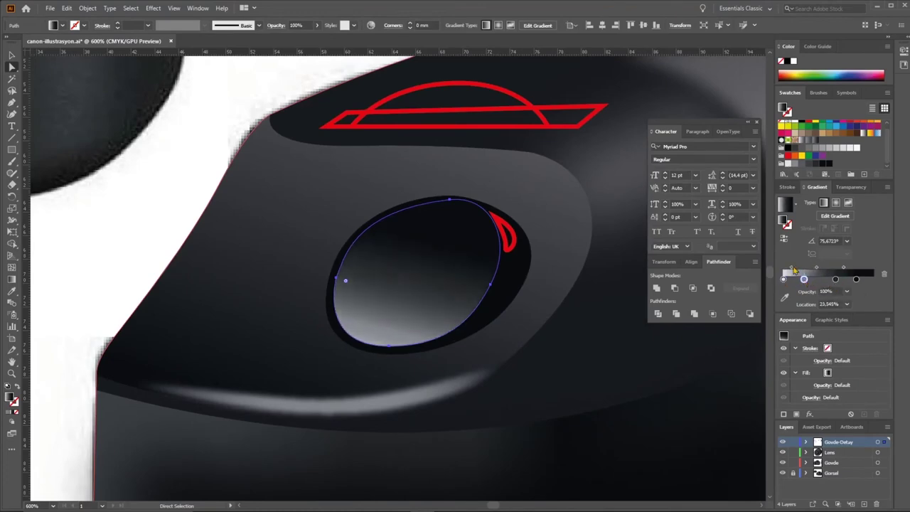
{"action": "key", "text": "g"}
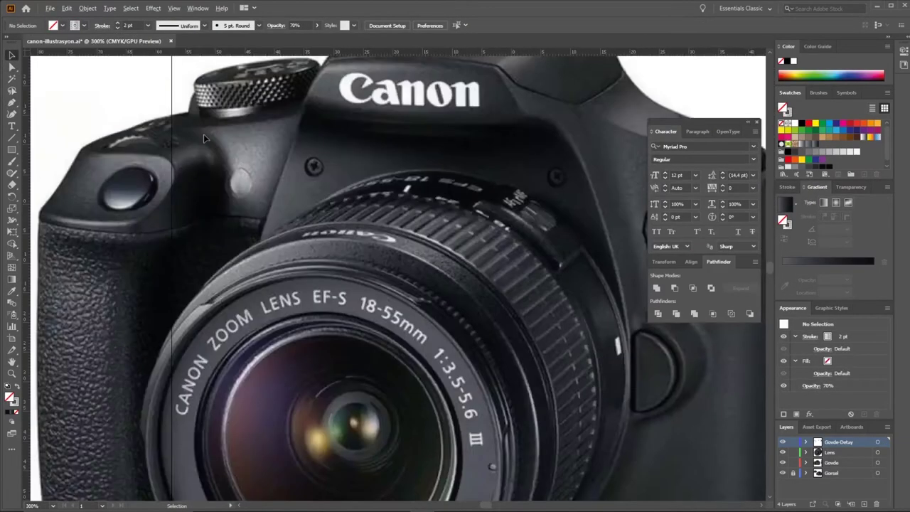
Zoom in and select the diamond stud group for the knurling strip
{"action": "key", "text": "ctrl+plus"}
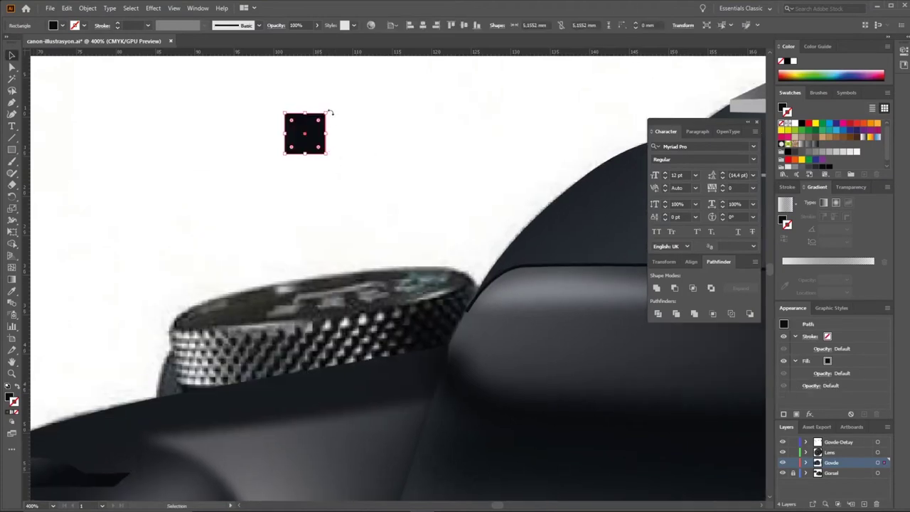
{"action": "left_click", "coordinate": [334, 153]}
{"action": "key", "text": "ctrl+plus"}
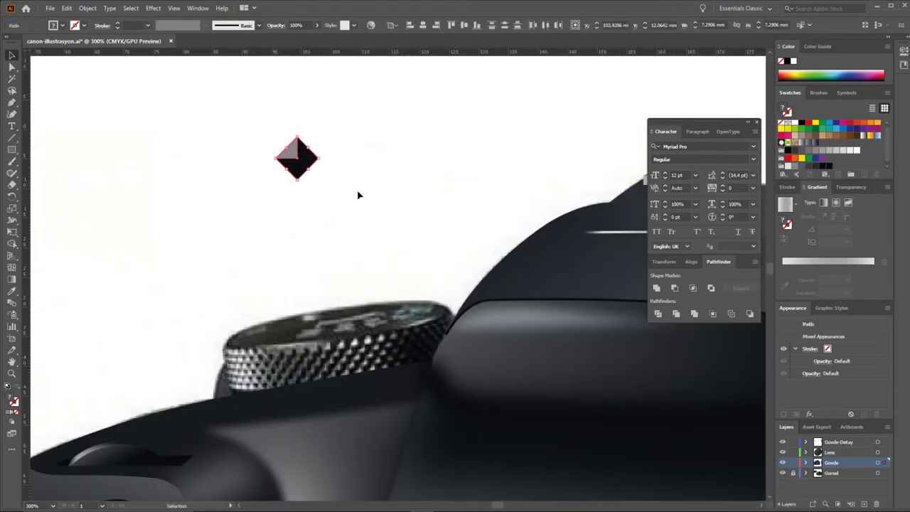
{"action": "left_click", "coordinate": [291, 161]}
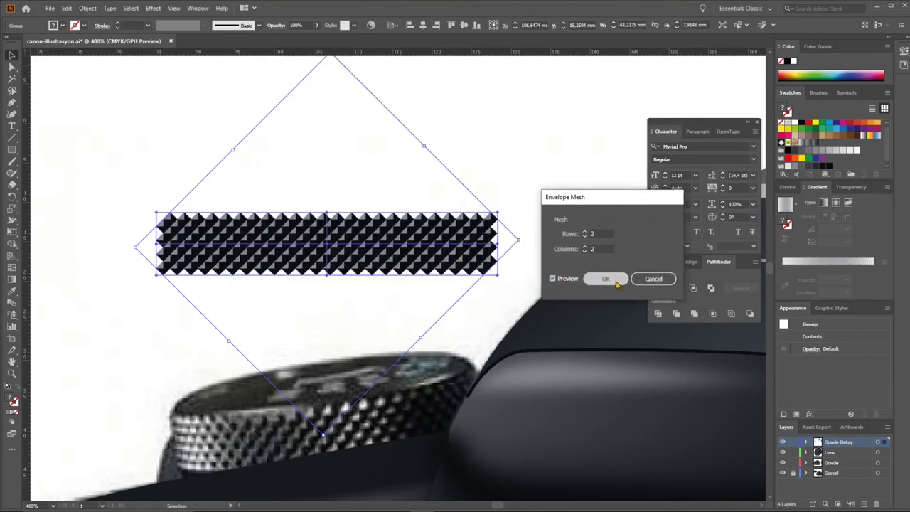
Make a 2×2 envelope mesh on the stud strip and warp it along the dial's curve
{"action": "left_click", "coordinate": [613, 278]}
{"action": "mouse_move", "coordinate": [362, 204]}
{"action": "left_mouse_down"}
{"action": "mouse_move", "coordinate": [382, 376]}
{"action": "mouse_move", "coordinate": [473, 365]}
{"action": "left_mouse_up"}
{"action": "left_click_drag", "start_coordinate": [170, 405], "coordinate": [173, 452]}
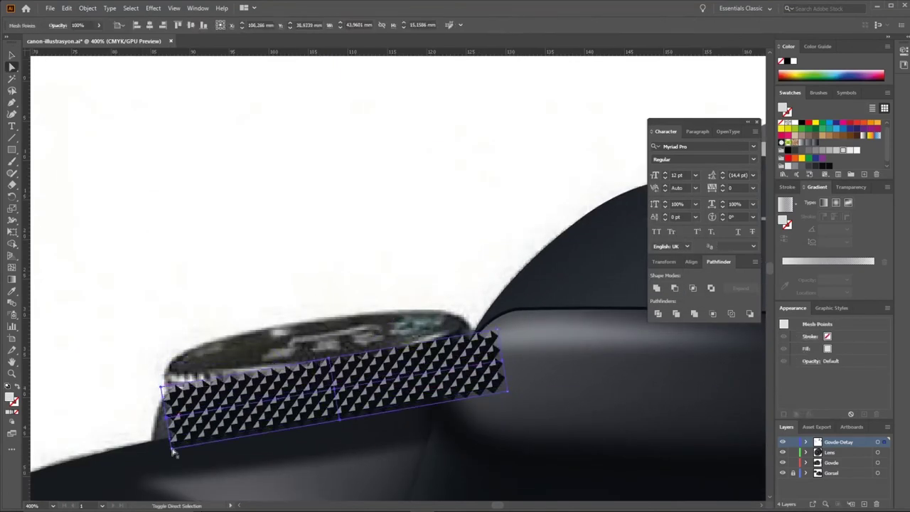
{"action": "left_click_drag", "start_coordinate": [228, 435], "coordinate": [462, 346]}
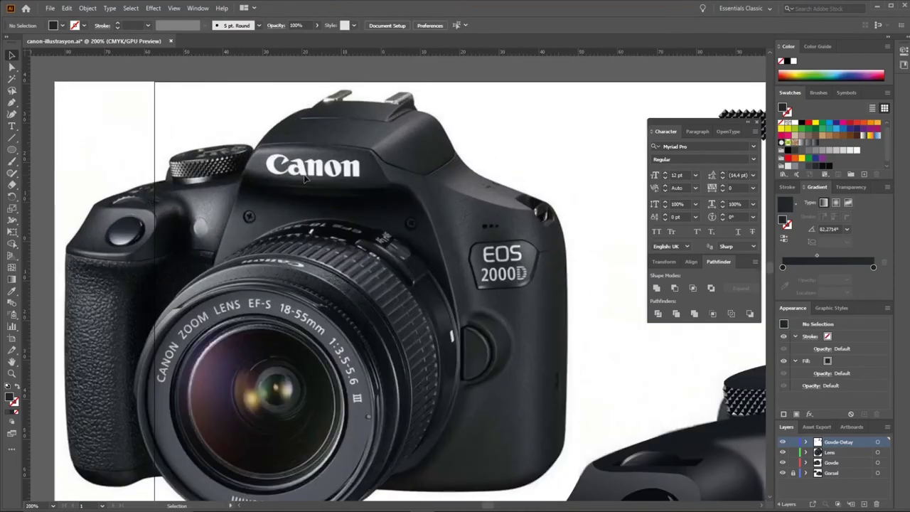
Shade the dial's top face through its gradient stop and pull the strip's corner anchor to fit
{"action": "right_click", "coordinate": [433, 196]}
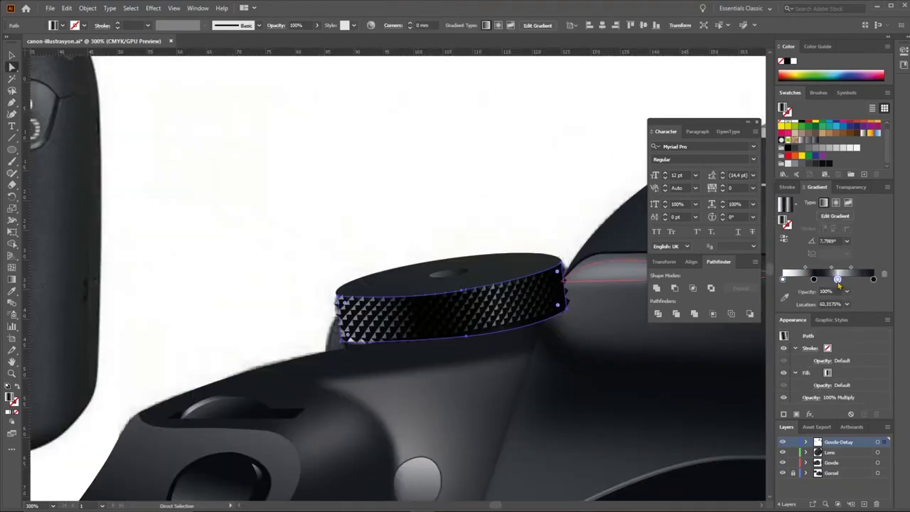
{"action": "left_click", "coordinate": [813, 279]}
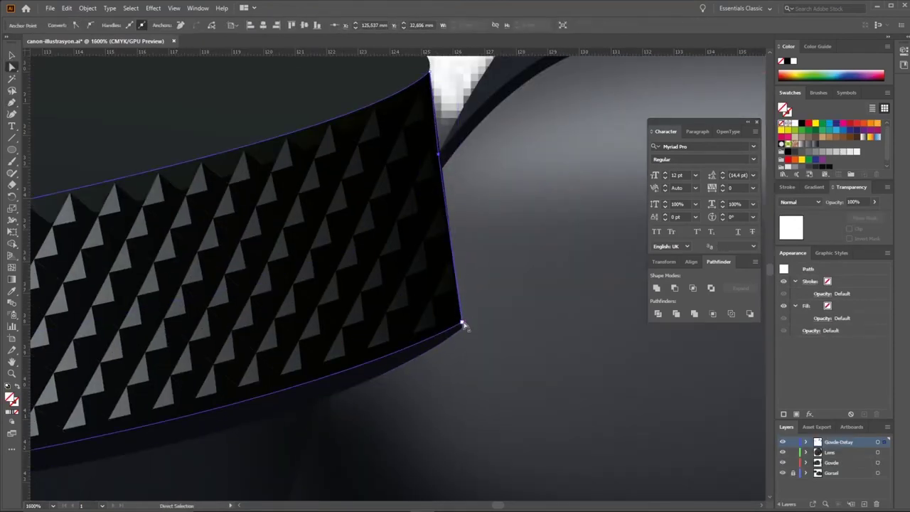
{"action": "left_click_drag", "start_coordinate": [463, 325], "coordinate": [335, 355]}
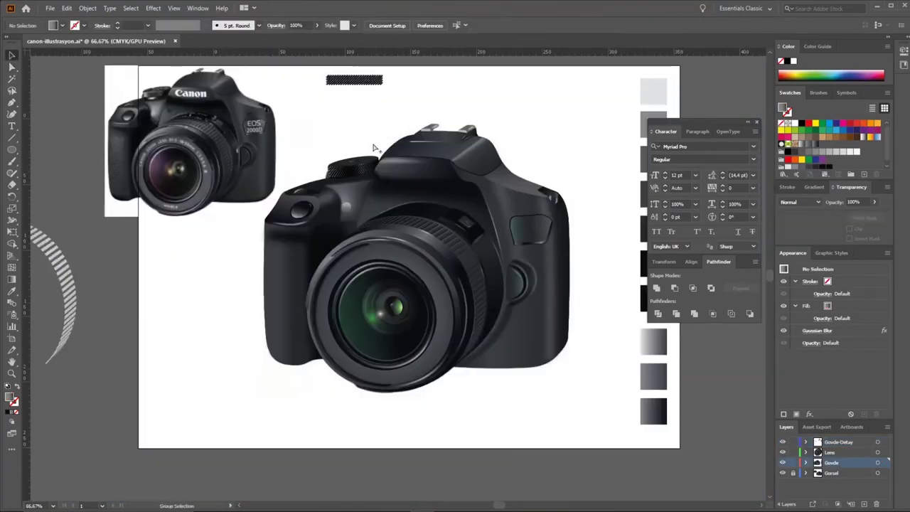
Apply the Pointillize speckle texture to the grey rectangle over the grip
{"action": "scroll", "coordinate": [388, 170], "scroll_direction": "down", "scroll_amount": 1}
{"action": "key", "text": "ctrl+s"}
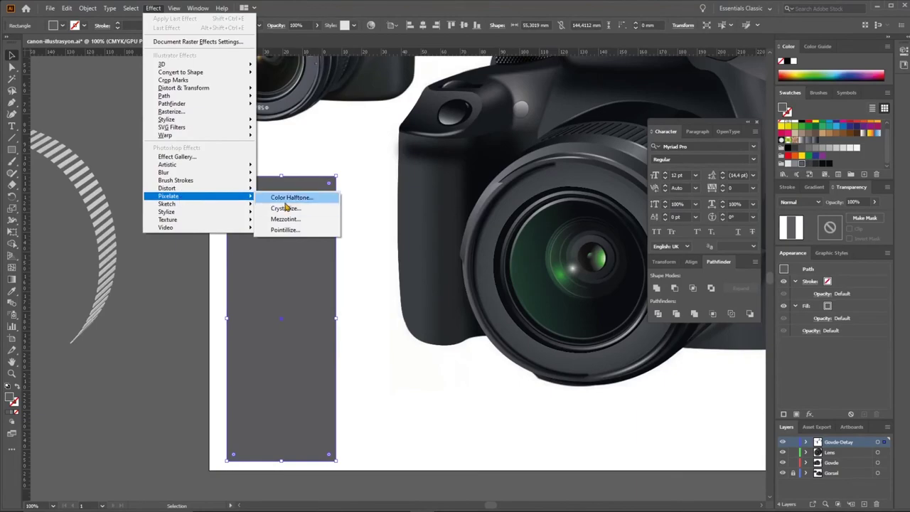
{"action": "left_click", "coordinate": [285, 207]}
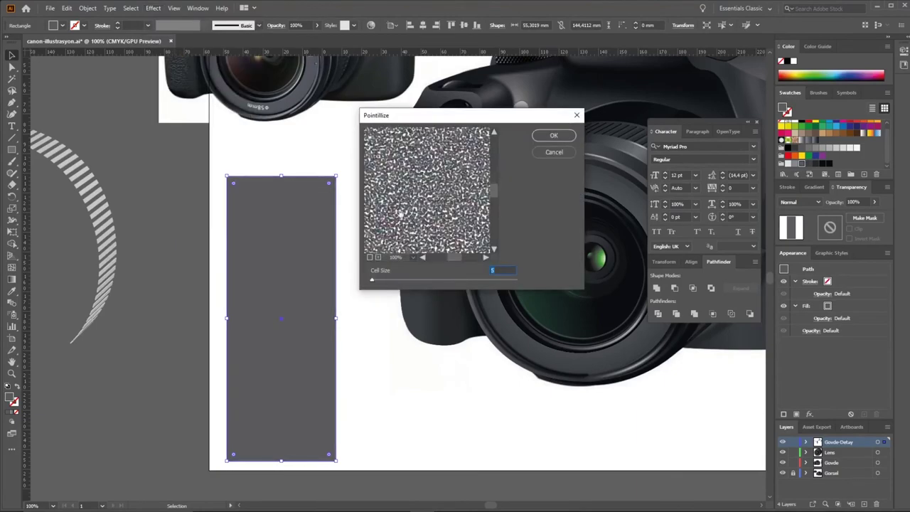
{"action": "key", "text": "Return"}
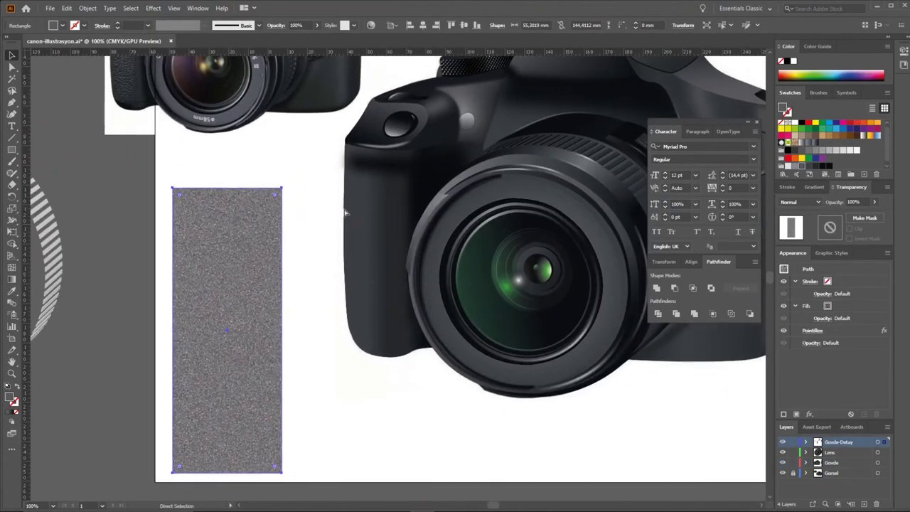
{"action": "scroll", "coordinate": [241, 203], "scroll_direction": "right", "scroll_amount": 5}
{"action": "left_click", "coordinate": [94, 190]}
{"action": "key", "text": "Delete"}
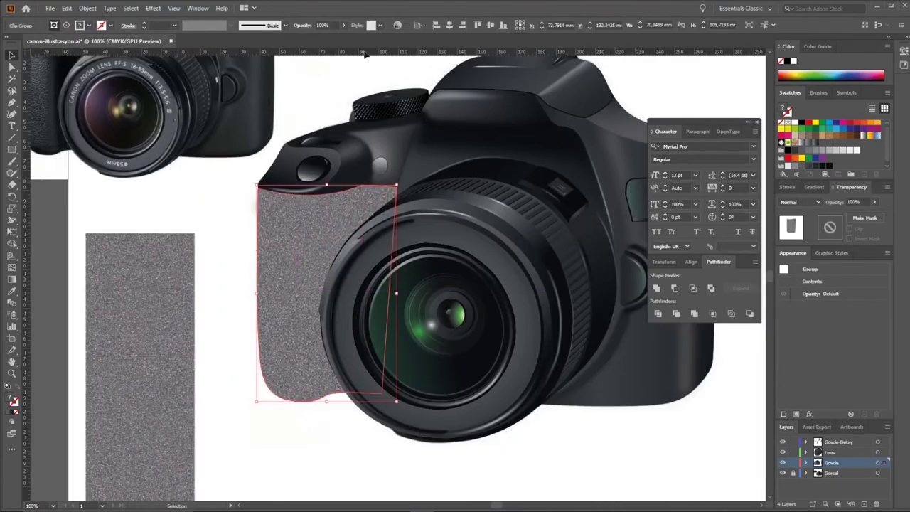
Preview different blend modes on the grip texture
{"action": "left_click", "coordinate": [800, 201]}
{"action": "key", "text": "Down"}
{"action": "key", "text": "Down"}
{"action": "key", "text": "Down"}
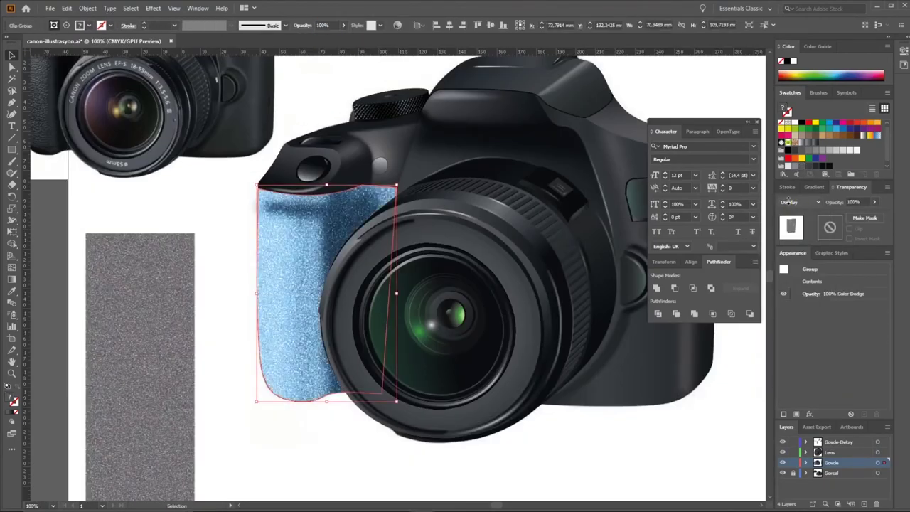
{"action": "key", "text": "Down"}
{"action": "key", "text": "Down"}
{"action": "key", "text": "Down"}
{"action": "key", "text": "Down"}
{"action": "key", "text": "Down"}
{"action": "key", "text": "Down"}
{"action": "key", "text": "Down"}
{"action": "key", "text": "Up"}
{"action": "key", "text": "Up"}
{"action": "key", "text": "Up"}
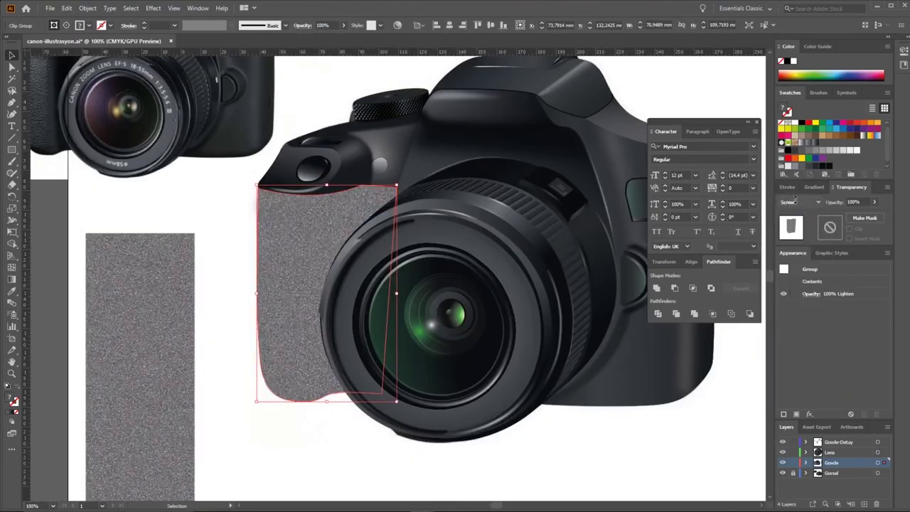
{"action": "key", "text": "Up"}
{"action": "key", "text": "Up"}
{"action": "key", "text": "Up"}
{"action": "key", "text": "Return"}
{"action": "key", "text": "ctrl+minus"}
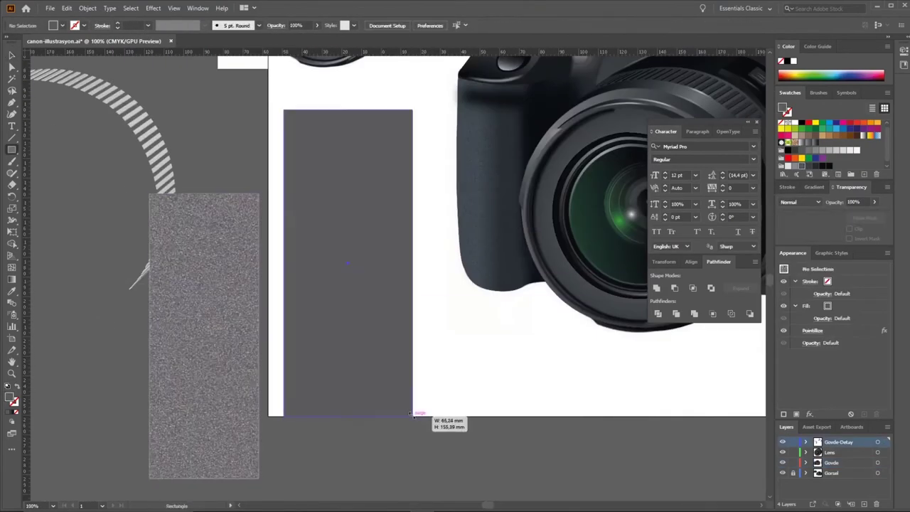
Reapply Pixelate > Pointillize and set the texture to Soft Light with reduced opacity
{"action": "left_click", "coordinate": [153, 7]}
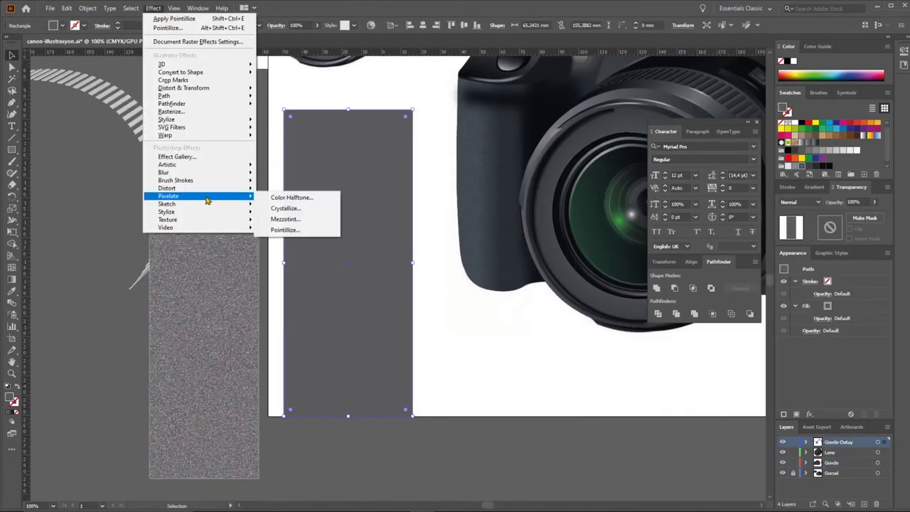
{"action": "left_click", "coordinate": [284, 230]}
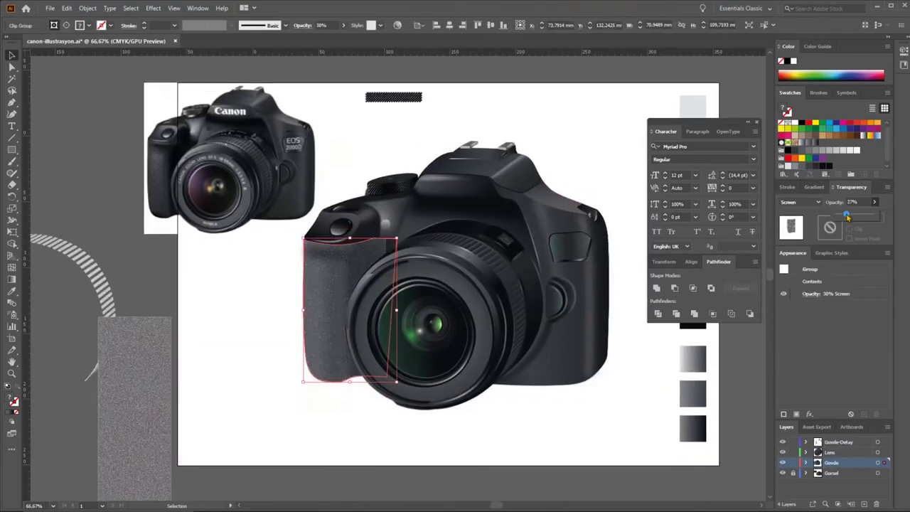
{"action": "left_click", "coordinate": [804, 201]}
{"action": "left_click", "coordinate": [810, 327]}
{"action": "left_click_drag", "start_coordinate": [847, 218], "coordinate": [864, 216]}
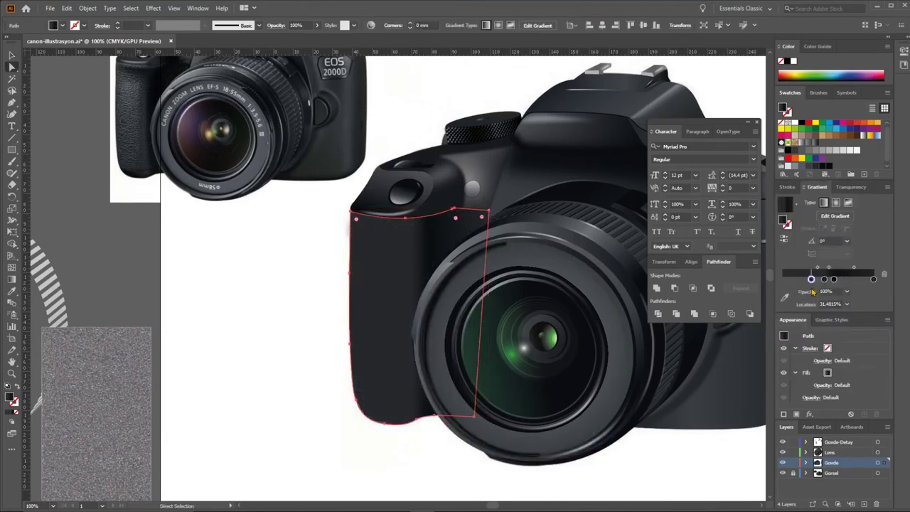
Give the grip a dark gradient with a fully transparent stop, including the lower grip path
{"action": "left_click", "coordinate": [846, 291]}
{"action": "left_click", "coordinate": [858, 303]}
{"action": "key", "text": "ctrl+shift+a"}
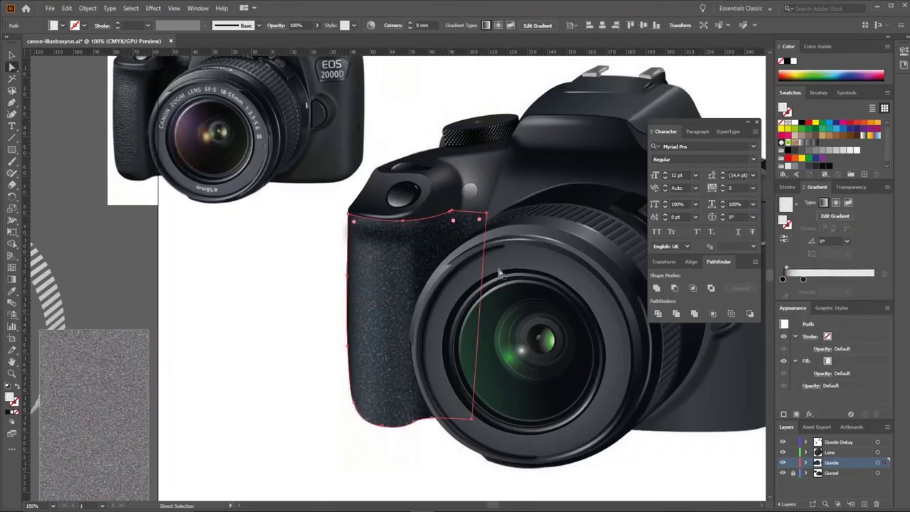
{"action": "scroll", "coordinate": [364, 320], "scroll_direction": "down", "scroll_amount": 5}
{"action": "scroll", "coordinate": [321, 240], "scroll_direction": "up", "scroll_amount": 5}
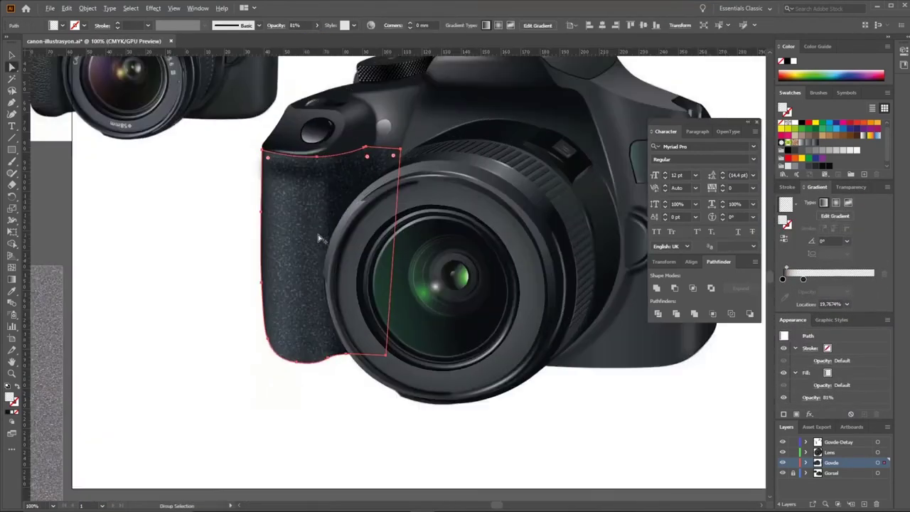
{"action": "scroll", "coordinate": [400, 398], "scroll_direction": "up", "scroll_amount": 4}
{"action": "left_click", "coordinate": [412, 347]}
{"action": "key", "text": "g"}
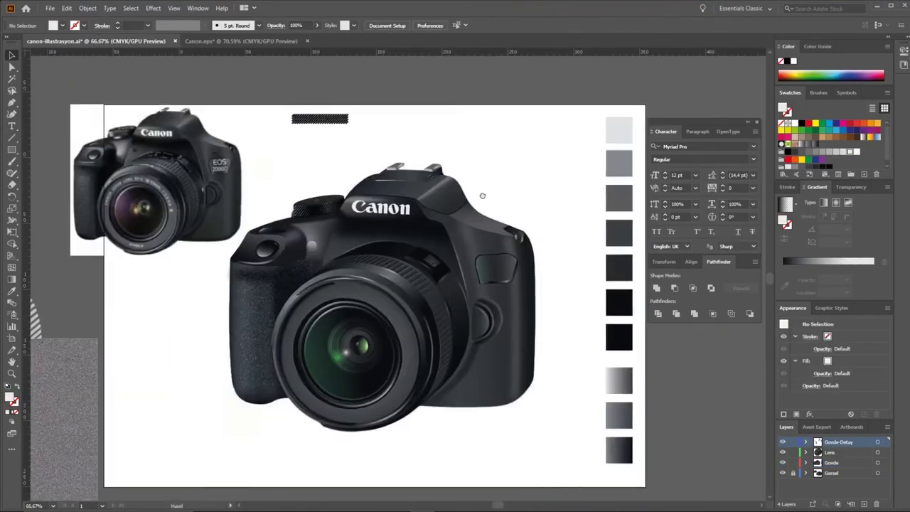
Set the badge's EOS text to Bahnschrift, add '2000D', and save
{"action": "key", "text": "ctrl+s"}
{"action": "left_click", "coordinate": [753, 146]}
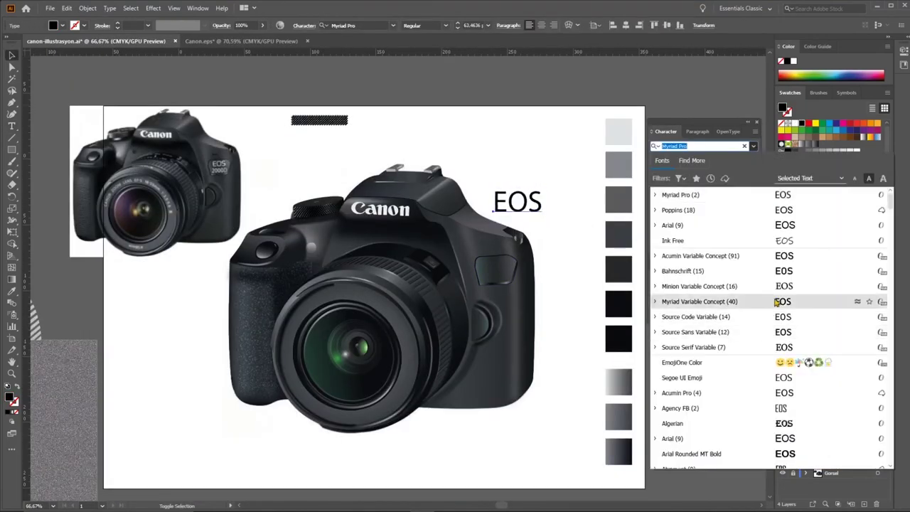
{"action": "left_click", "coordinate": [677, 271]}
{"action": "scroll", "coordinate": [501, 298], "scroll_direction": "up", "scroll_amount": 5}
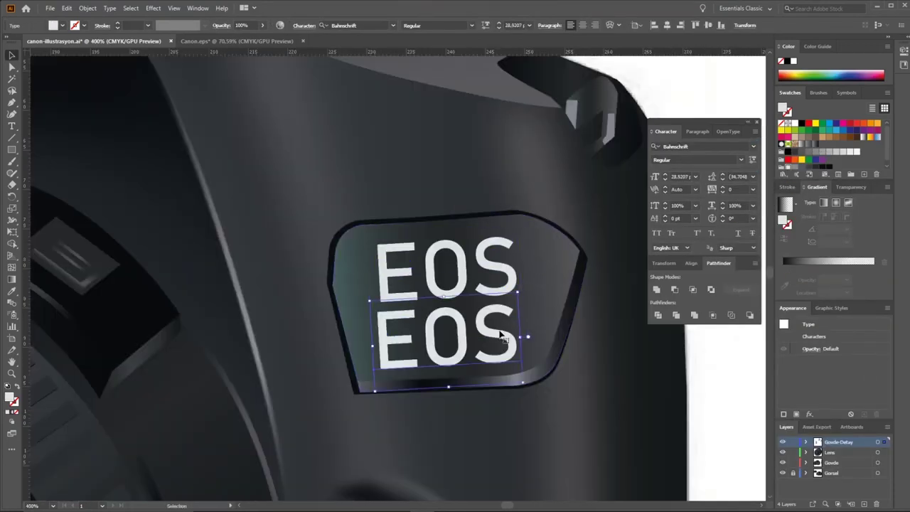
{"action": "type", "text": "2000D"}
{"action": "scroll", "coordinate": [501, 335], "scroll_direction": "down", "scroll_amount": 5}
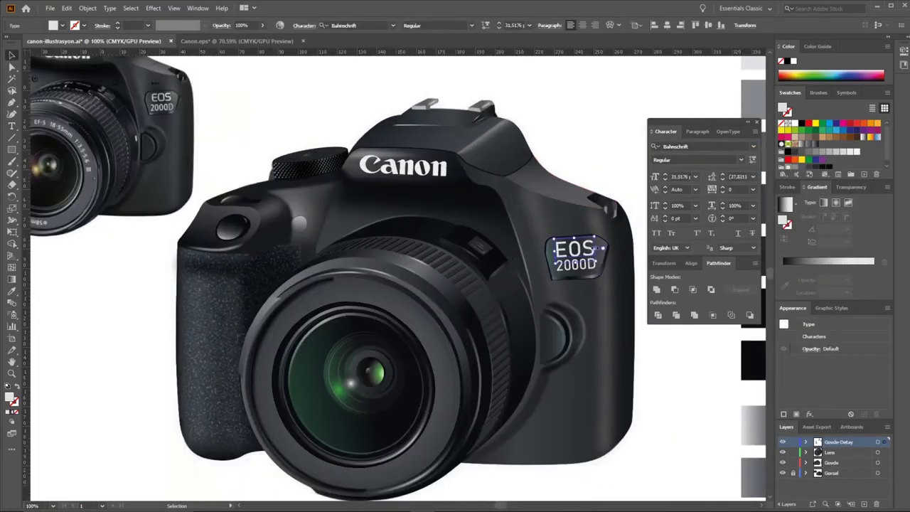
{"action": "scroll", "coordinate": [559, 210], "scroll_direction": "down", "scroll_amount": 1}
{"action": "left_click", "coordinate": [559, 210]}
{"action": "key", "text": "ctrl+s"}
Enter the lens group and select the curved 'CANON ZOOM LENS EF-S 18-55mm 1:3.5-5.6 III' text
{"action": "scroll", "coordinate": [341, 390], "scroll_direction": "up", "scroll_amount": 1}
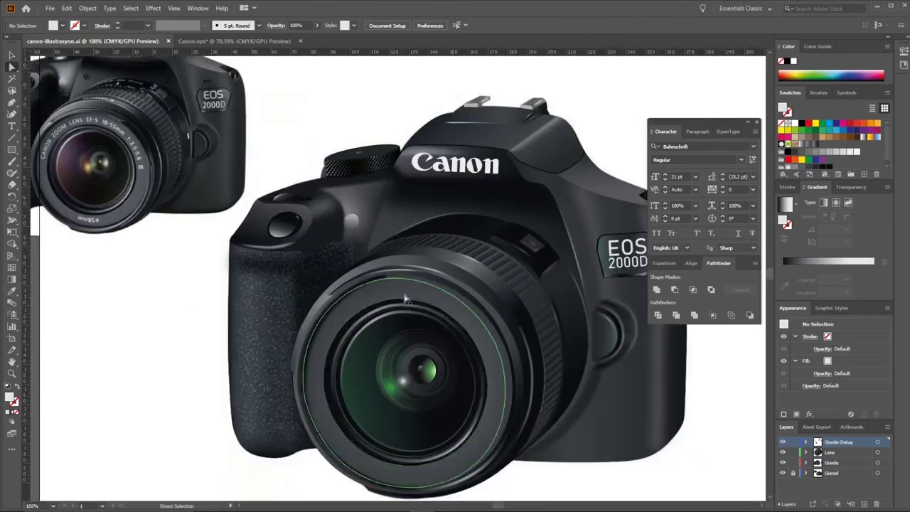
{"action": "double_click", "coordinate": [418, 304]}
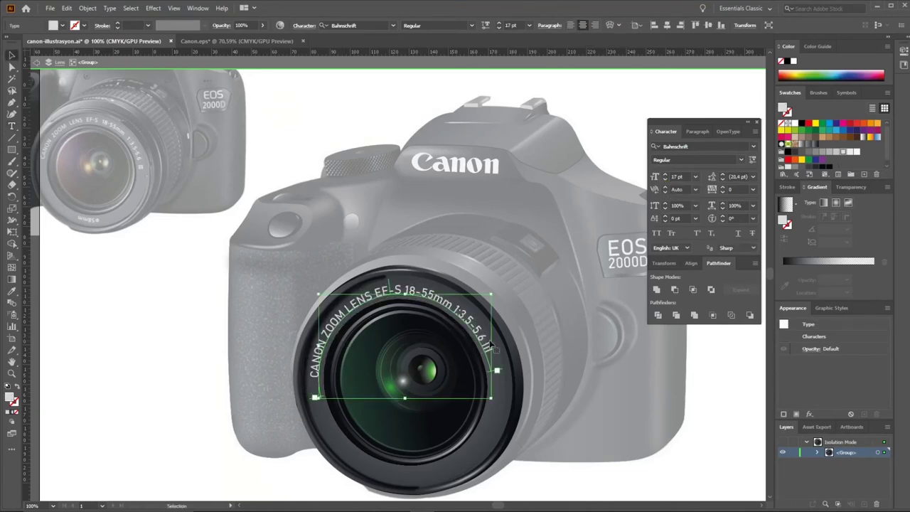
{"action": "key", "text": "Escape"}
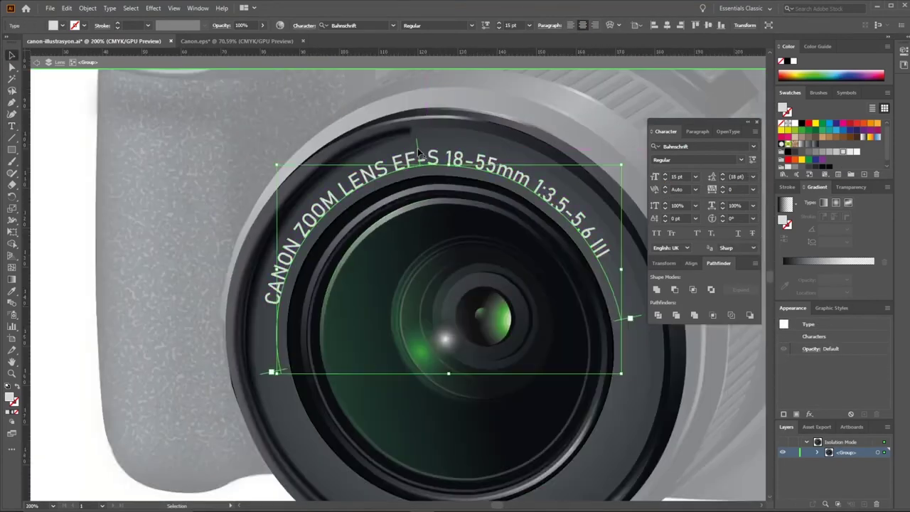
{"action": "scroll", "coordinate": [199, 358], "scroll_direction": "down", "scroll_amount": 5}
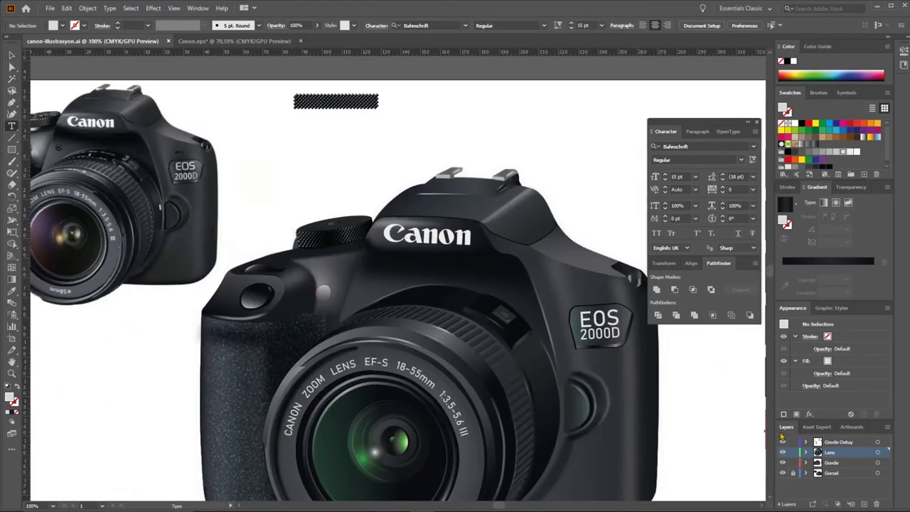
{"action": "scroll", "coordinate": [400, 288], "scroll_direction": "left", "scroll_amount": 2}
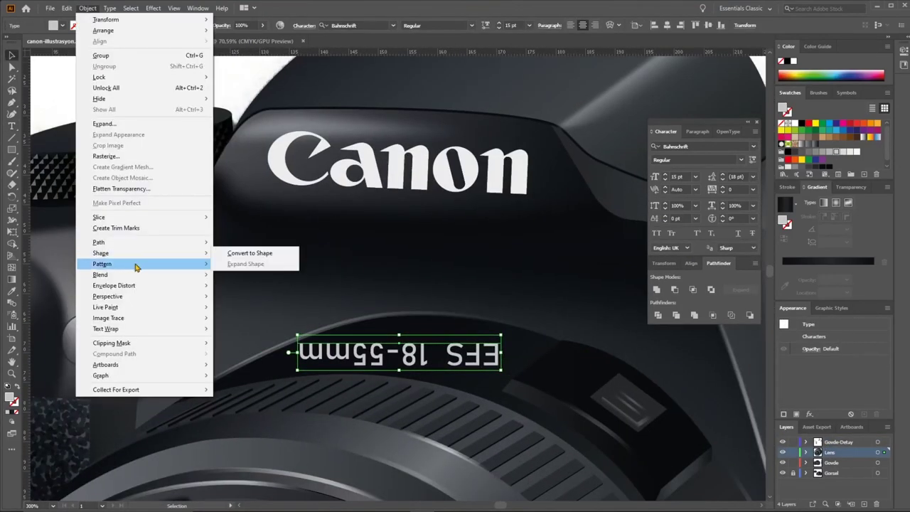
Drag a mesh point of the EFS 18-55mm envelope to follow the lens rim
{"action": "left_click", "coordinate": [260, 260]}
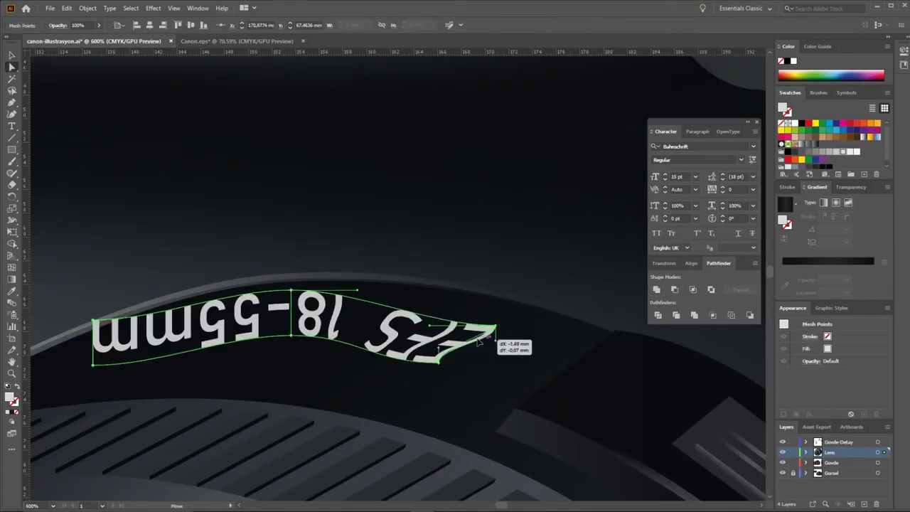
{"action": "scroll", "coordinate": [487, 356], "scroll_direction": "up", "scroll_amount": 5}
{"action": "scroll", "coordinate": [322, 333], "scroll_direction": "down", "scroll_amount": 3}
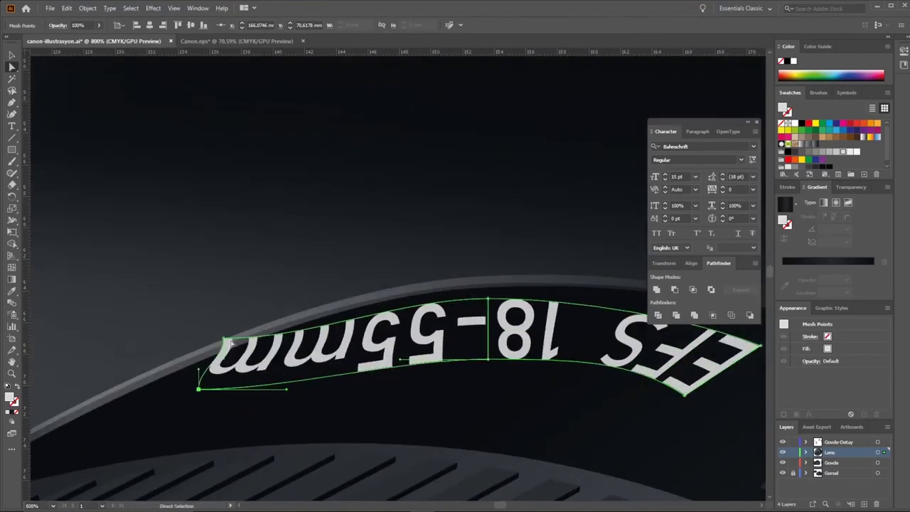
{"action": "scroll", "coordinate": [322, 333], "scroll_direction": "down", "scroll_amount": 3}
{"action": "scroll", "coordinate": [434, 277], "scroll_direction": "down", "scroll_amount": 5}
{"action": "scroll", "coordinate": [546, 330], "scroll_direction": "up", "scroll_amount": 10}
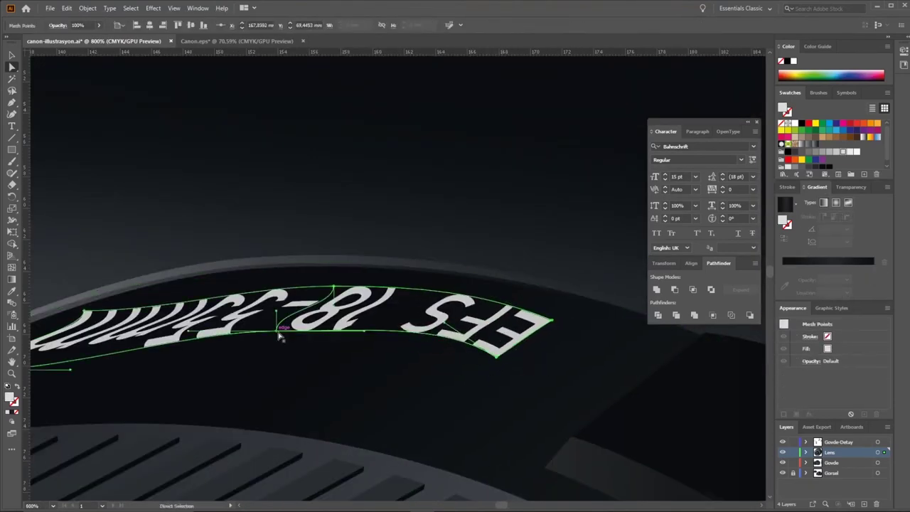
{"action": "scroll", "coordinate": [281, 337], "scroll_direction": "up", "scroll_amount": 1}
{"action": "scroll", "coordinate": [283, 325], "scroll_direction": "up", "scroll_amount": 1}
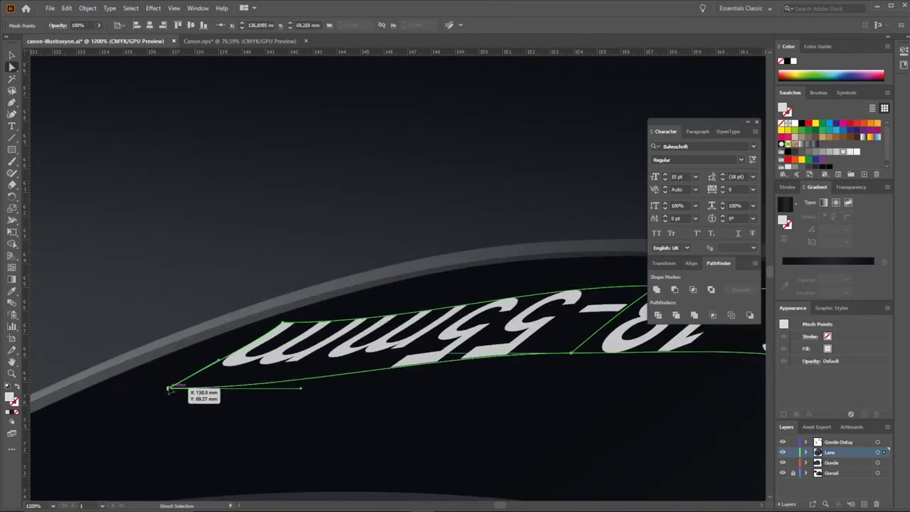
{"action": "scroll", "coordinate": [277, 348], "scroll_direction": "right", "scroll_amount": 3}
{"action": "scroll", "coordinate": [191, 384], "scroll_direction": "right", "scroll_amount": 6}
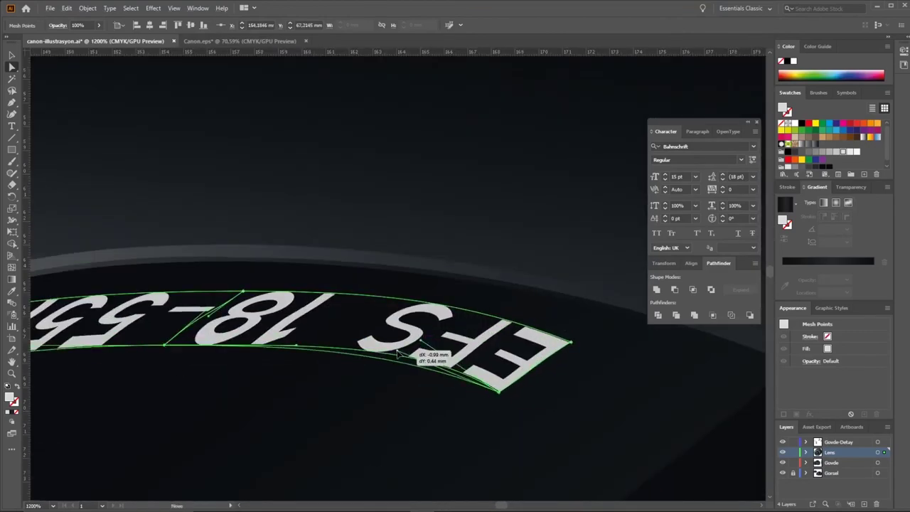
{"action": "scroll", "coordinate": [529, 366], "scroll_direction": "down", "scroll_amount": 5}
{"action": "scroll", "coordinate": [529, 366], "scroll_direction": "down", "scroll_amount": 2}
{"action": "scroll", "coordinate": [497, 370], "scroll_direction": "up", "scroll_amount": 5}
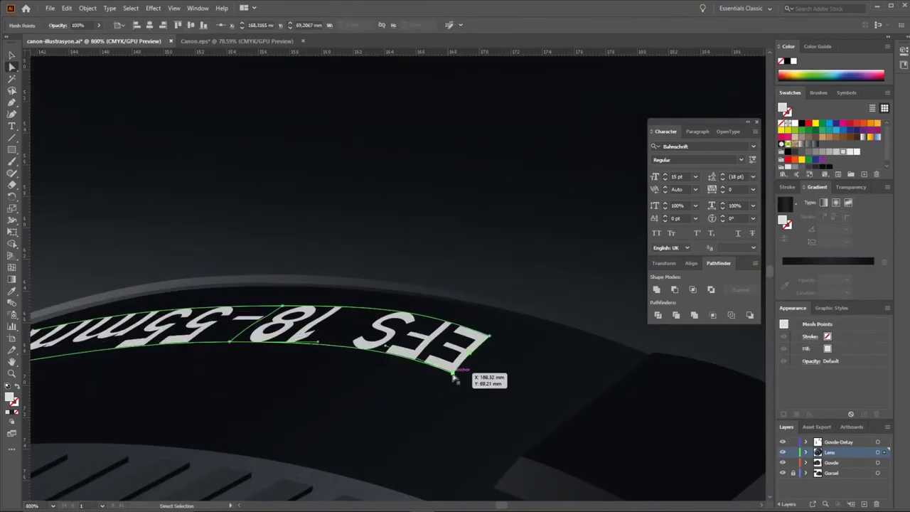
{"action": "scroll", "coordinate": [568, 290], "scroll_direction": "up", "scroll_amount": 3}
{"action": "scroll", "coordinate": [568, 290], "scroll_direction": "down", "scroll_amount": 3}
{"action": "left_click_drag", "start_coordinate": [406, 253], "coordinate": [396, 263]}
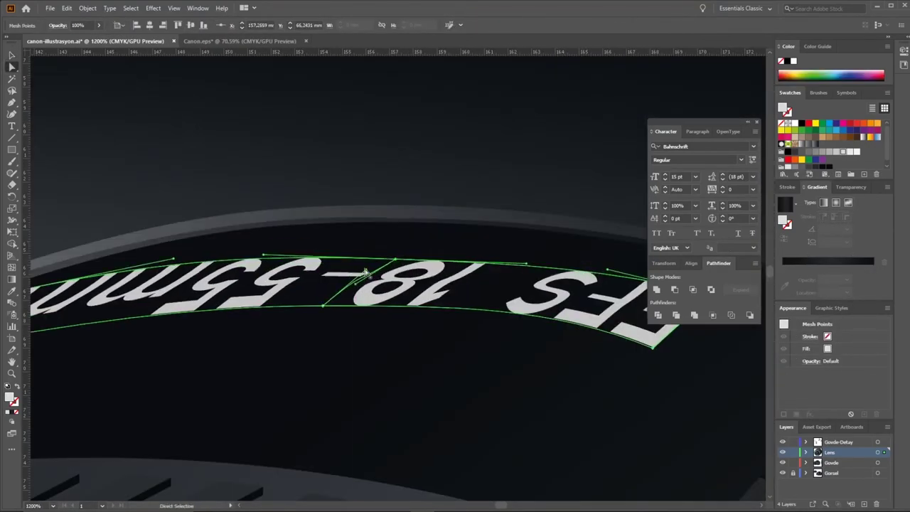
Adjust another mesh point along the barrel curve and exit envelope editing
{"action": "scroll", "coordinate": [223, 294], "scroll_direction": "down", "scroll_amount": 1}
{"action": "scroll", "coordinate": [223, 295], "scroll_direction": "down", "scroll_amount": 2}
{"action": "scroll", "coordinate": [251, 322], "scroll_direction": "up", "scroll_amount": 4}
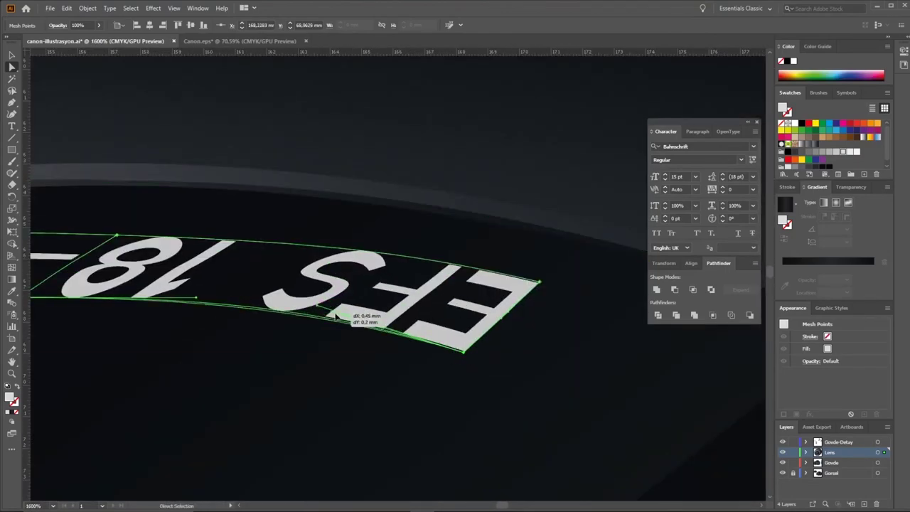
{"action": "left_click_drag", "start_coordinate": [334, 314], "coordinate": [336, 315]}
{"action": "scroll", "coordinate": [334, 314], "scroll_direction": "down", "scroll_amount": 5}
{"action": "scroll", "coordinate": [319, 118], "scroll_direction": "up", "scroll_amount": 4}
{"action": "scroll", "coordinate": [356, 178], "scroll_direction": "up", "scroll_amount": 1}
{"action": "double_click", "coordinate": [408, 167]}
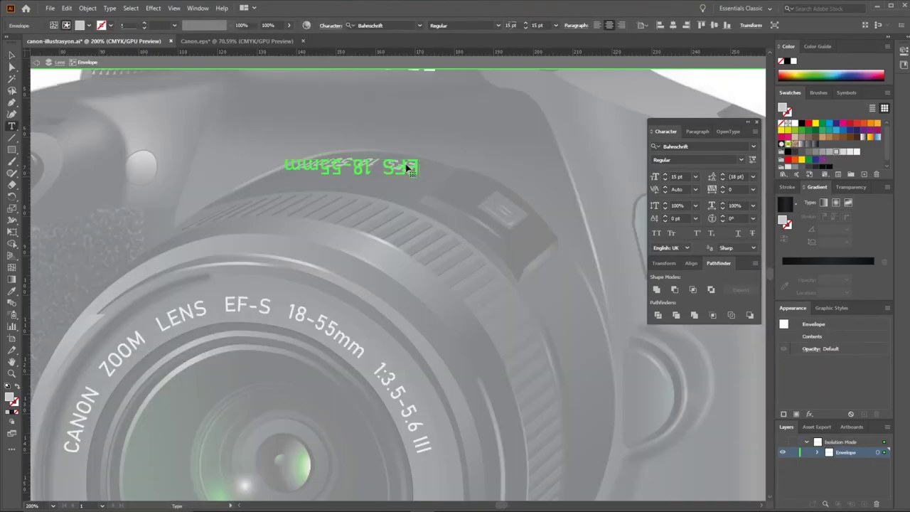
{"action": "scroll", "coordinate": [216, 133], "scroll_direction": "down", "scroll_amount": 2}
{"action": "key", "text": "Escape"}
{"action": "key", "text": "Escape"}
{"action": "scroll", "coordinate": [347, 160], "scroll_direction": "up", "scroll_amount": 2}
{"action": "scroll", "coordinate": [347, 159], "scroll_direction": "up", "scroll_amount": 3}
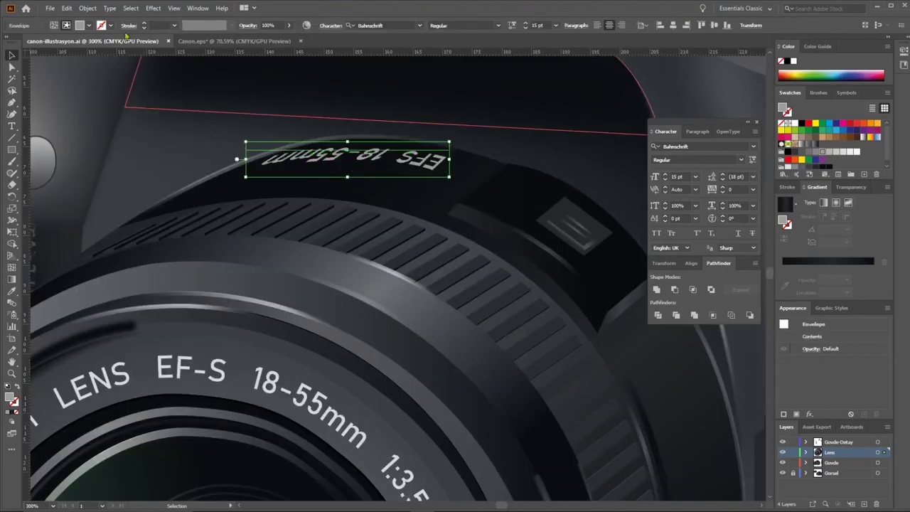
{"action": "scroll", "coordinate": [545, 105], "scroll_direction": "down", "scroll_amount": 5}
{"action": "scroll", "coordinate": [540, 173], "scroll_direction": "up", "scroll_amount": 1}
{"action": "scroll", "coordinate": [541, 173], "scroll_direction": "up", "scroll_amount": 1}
{"action": "left_click", "coordinate": [327, 260]}
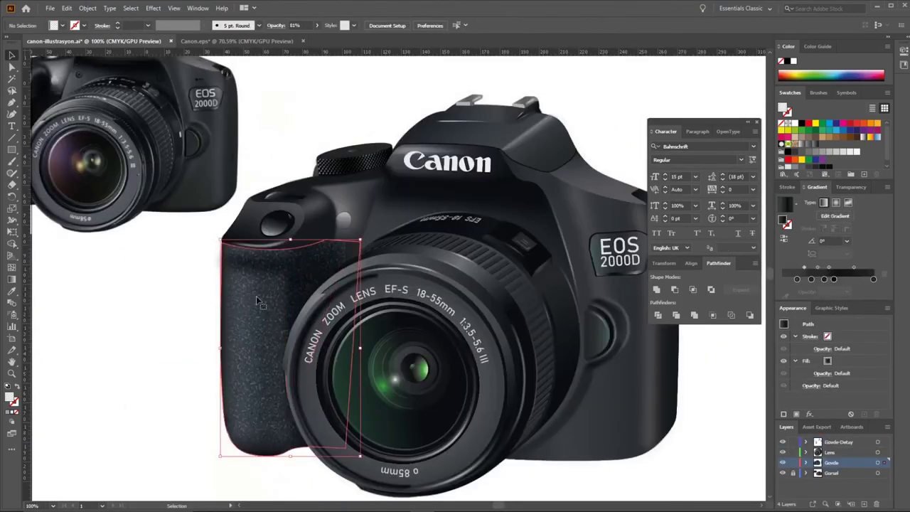
Enter the textured grip group and clear the selection inside it
{"action": "scroll", "coordinate": [256, 296], "scroll_direction": "down", "scroll_amount": 1}
{"action": "scroll", "coordinate": [269, 295], "scroll_direction": "up", "scroll_amount": 1}
{"action": "left_click", "coordinate": [260, 306]}
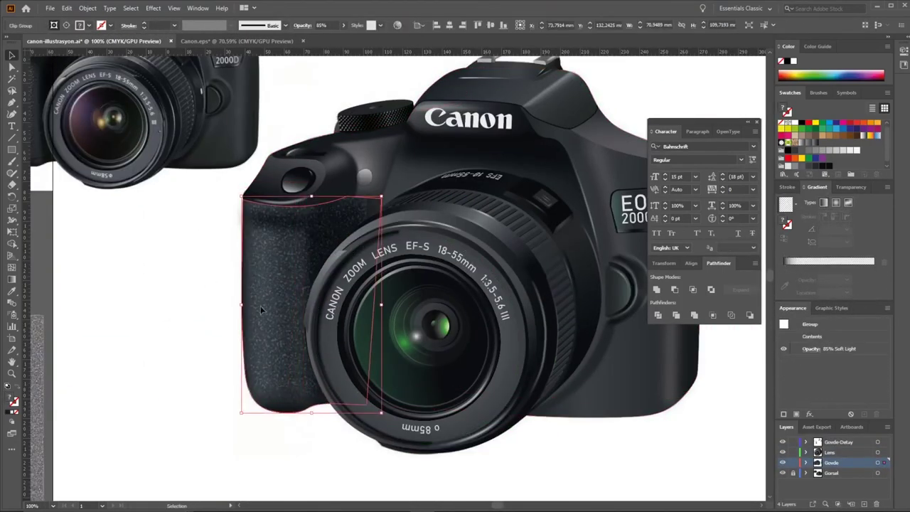
{"action": "double_click", "coordinate": [260, 305]}
{"action": "key", "text": "Escape"}
{"action": "scroll", "coordinate": [260, 306], "scroll_direction": "down", "scroll_amount": 3}
{"action": "scroll", "coordinate": [548, 306], "scroll_direction": "up", "scroll_amount": 3}
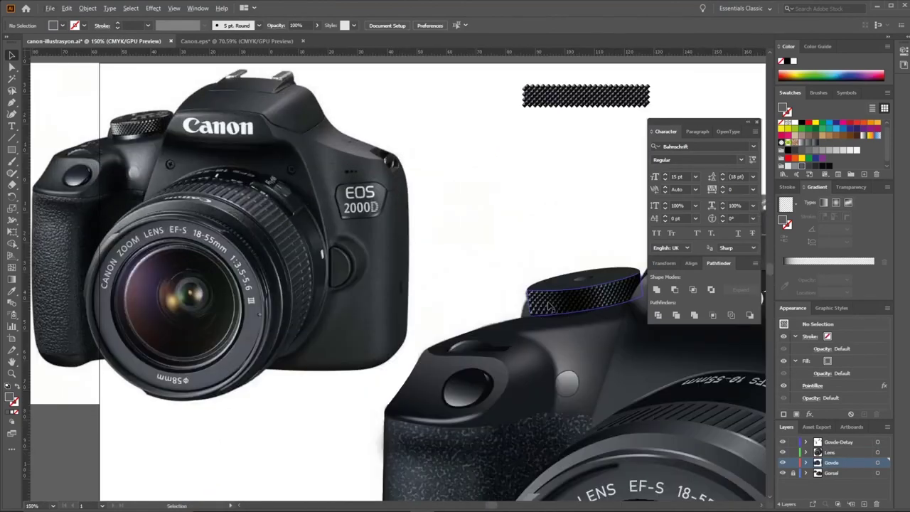
{"action": "scroll", "coordinate": [548, 305], "scroll_direction": "up", "scroll_amount": 3}
Draw curved gradient highlight shapes near the top dial, setting gradient direction and stops
{"action": "left_click_drag", "start_coordinate": [383, 332], "coordinate": [447, 285]}
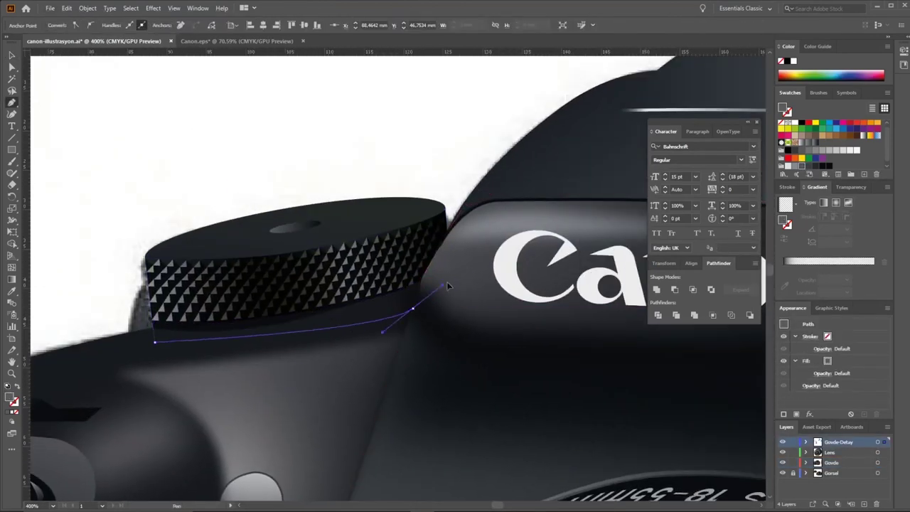
{"action": "left_click", "coordinate": [416, 305]}
{"action": "scroll", "coordinate": [405, 302], "scroll_direction": "down", "scroll_amount": 1}
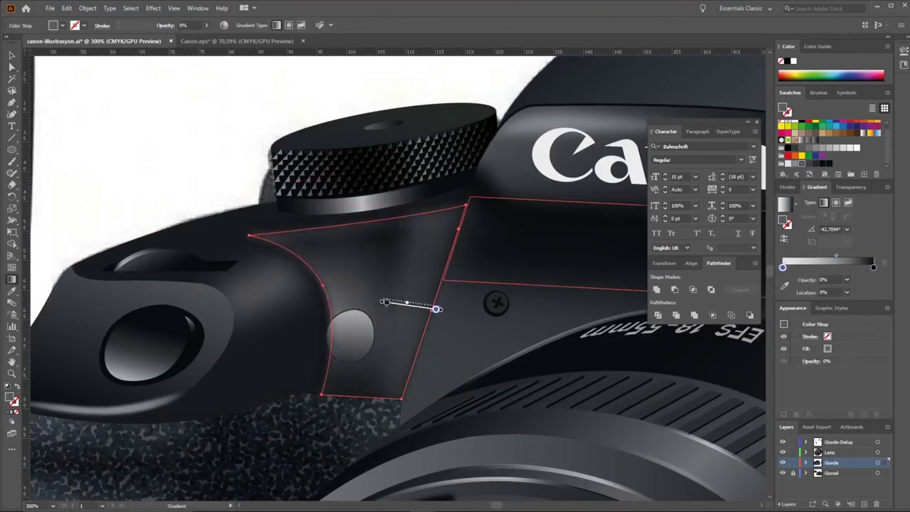
{"action": "left_click_drag", "start_coordinate": [303, 291], "coordinate": [423, 332]}
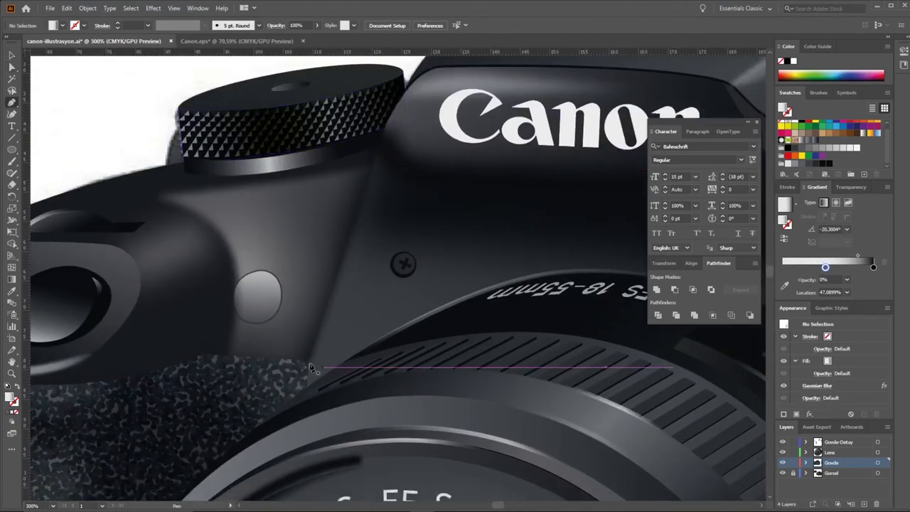
{"action": "key", "text": "p"}
{"action": "left_click", "coordinate": [367, 183]}
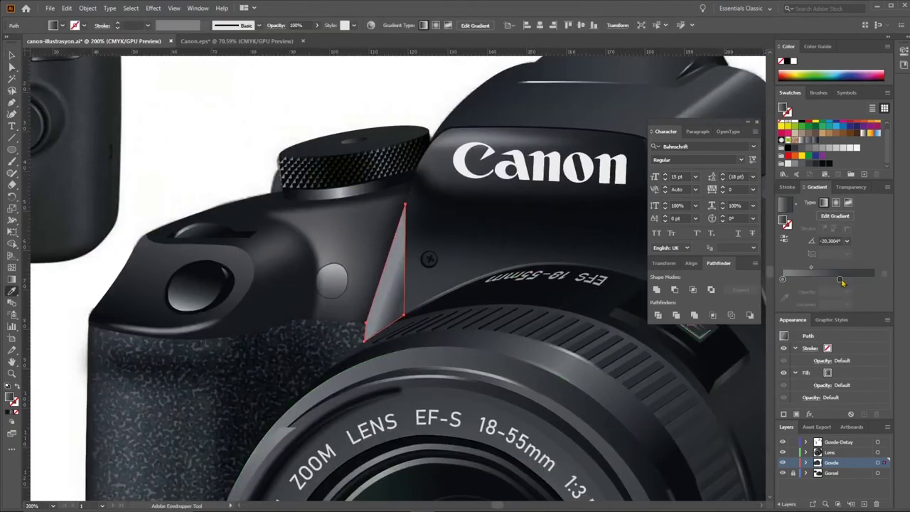
{"action": "left_click_drag", "start_coordinate": [782, 279], "coordinate": [795, 279]}
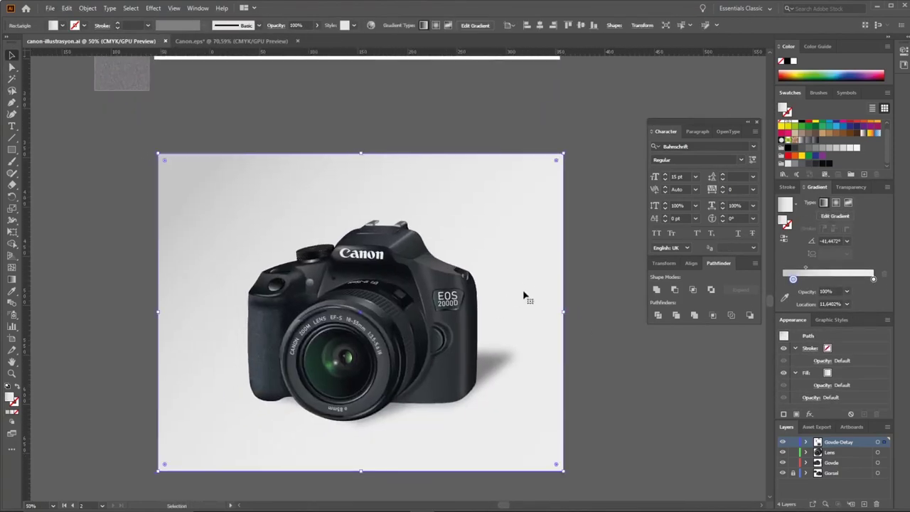
Shift the background gradient stops rightward, moving the left stop to about 27%
{"action": "left_click_drag", "start_coordinate": [806, 278], "coordinate": [808, 279]}
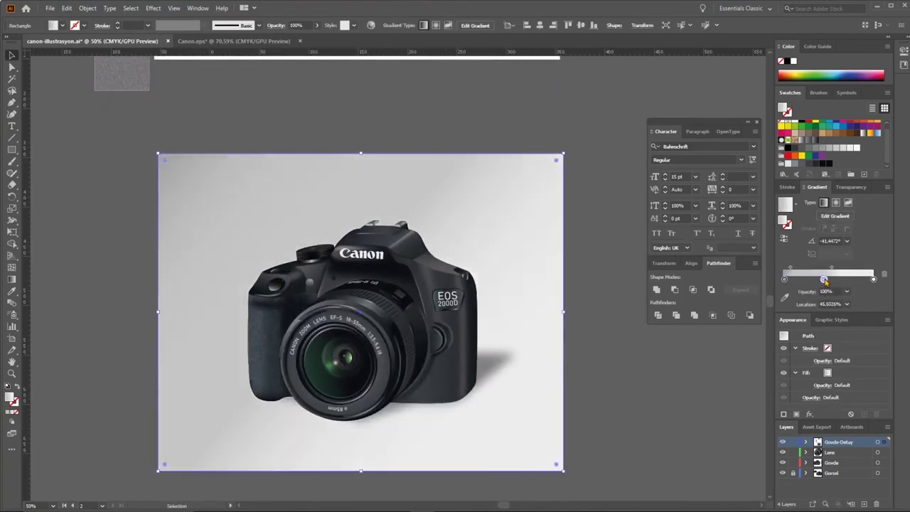
{"action": "key", "text": "g"}
{"action": "mouse_move", "coordinate": [809, 267]}
{"action": "left_mouse_down"}
{"action": "mouse_move", "coordinate": [837, 267]}
{"action": "mouse_move", "coordinate": [807, 267]}
{"action": "left_mouse_up"}
{"action": "left_click", "coordinate": [817, 268]}
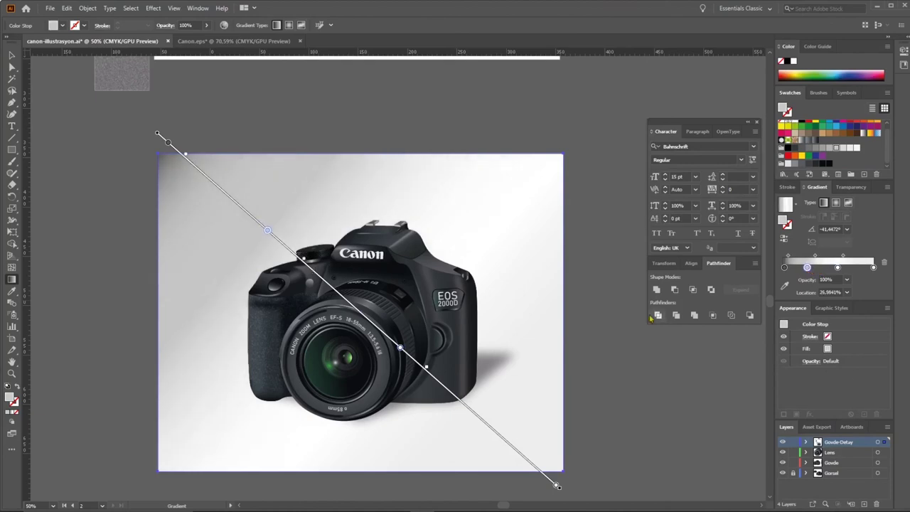
{"action": "key", "text": "v"}
{"action": "left_click", "coordinate": [617, 348]}
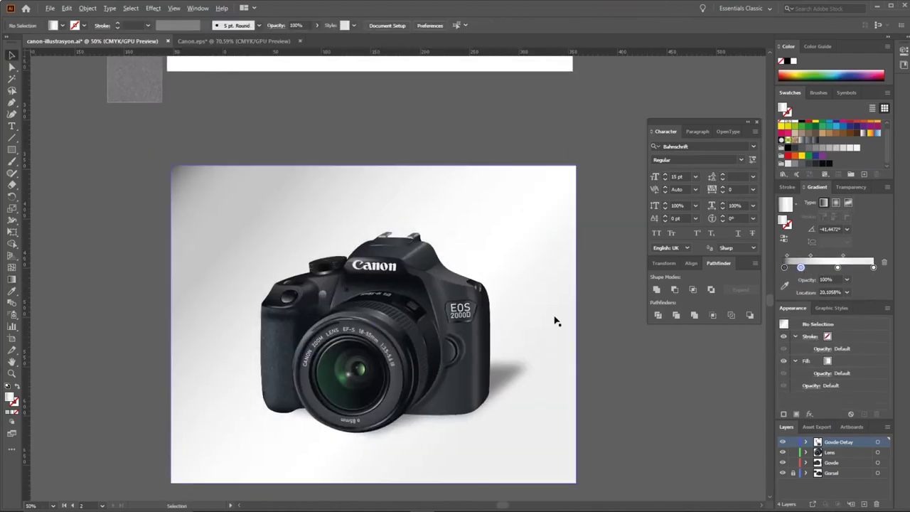
{"action": "key", "text": "ctrl+minus"}
{"action": "left_click_drag", "start_coordinate": [607, 341], "coordinate": [482, 299]}
{"action": "key", "text": "ctrl+plus"}
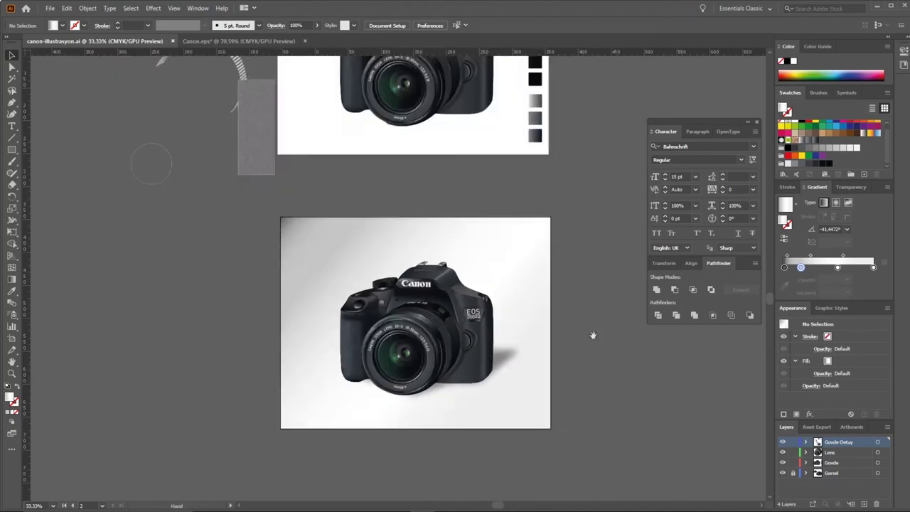
In Outline view, place the reference photo to the right of the illustration artboard
{"action": "key", "text": "ctrl+y"}
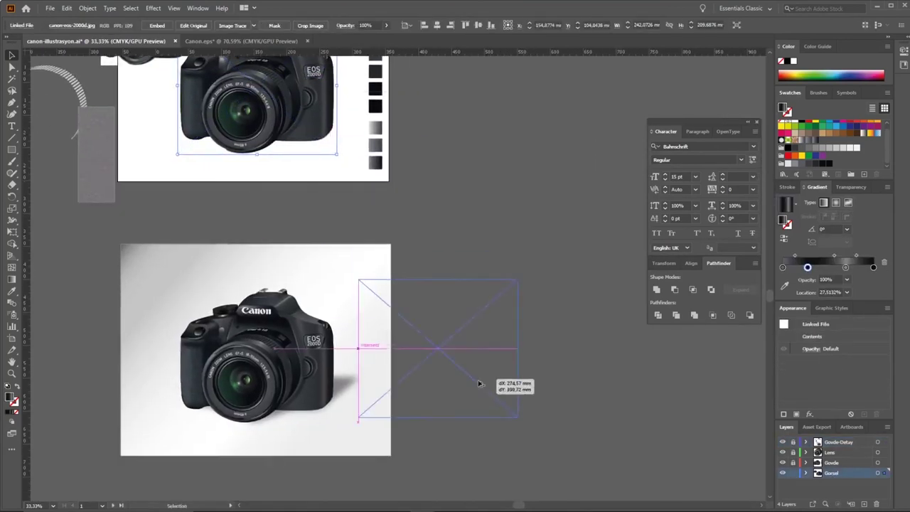
{"action": "left_click_drag", "start_coordinate": [400, 235], "coordinate": [601, 389]}
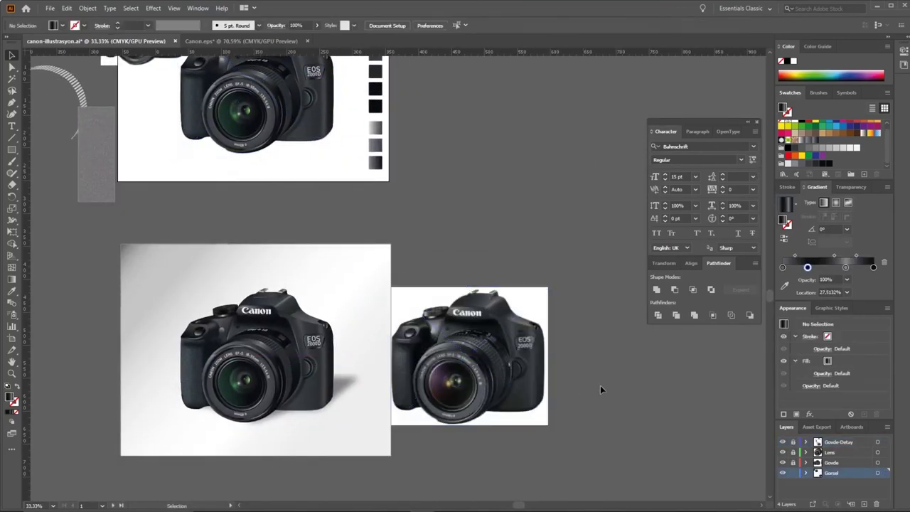
{"action": "left_click_drag", "start_coordinate": [462, 355], "coordinate": [468, 356]}
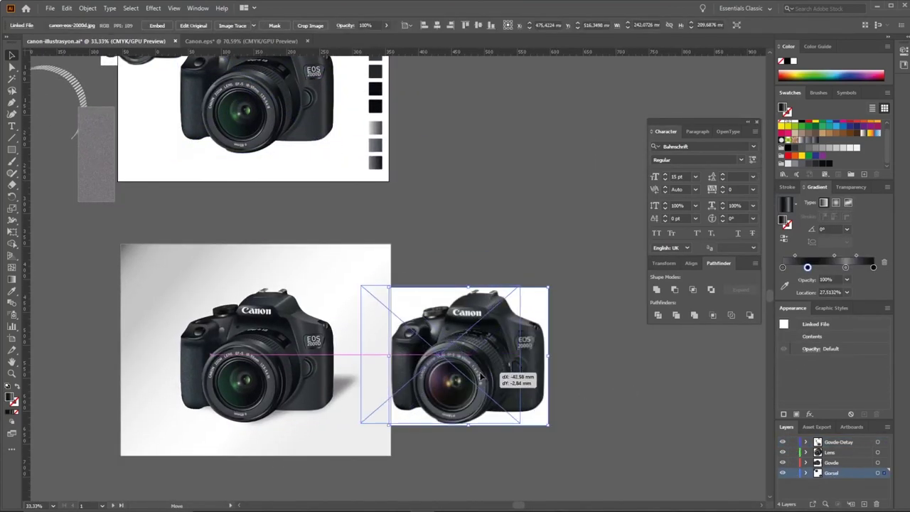
{"action": "left_click", "coordinate": [700, 457]}
{"action": "scroll", "coordinate": [380, 414], "scroll_direction": "up", "scroll_amount": 1}
{"action": "scroll", "coordinate": [498, 171], "scroll_direction": "down", "scroll_amount": 1}
{"action": "scroll", "coordinate": [479, 242], "scroll_direction": "up", "scroll_amount": 2}
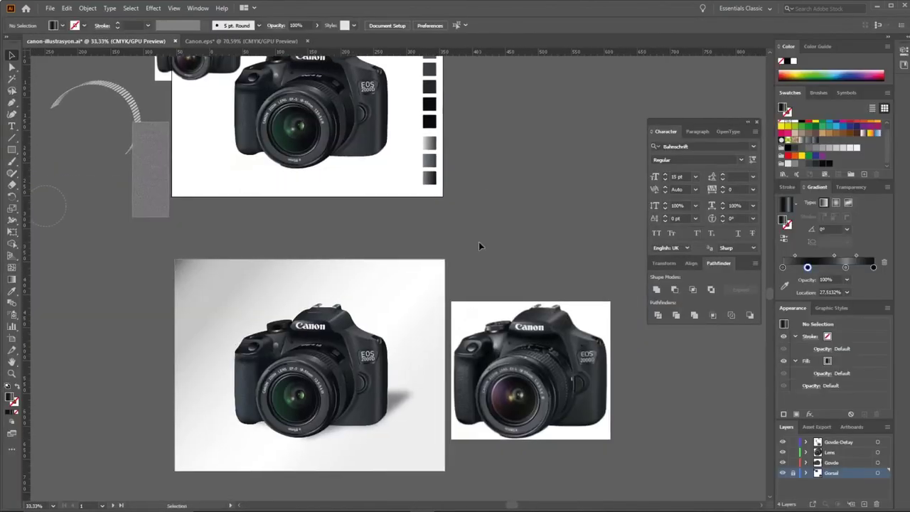
{"action": "scroll", "coordinate": [475, 222], "scroll_direction": "up", "scroll_amount": 1}
{"action": "scroll", "coordinate": [479, 241], "scroll_direction": "up", "scroll_amount": 2}
Move the camera artwork onto the lower artboard and return to colour preview
{"action": "left_click", "coordinate": [335, 175]}
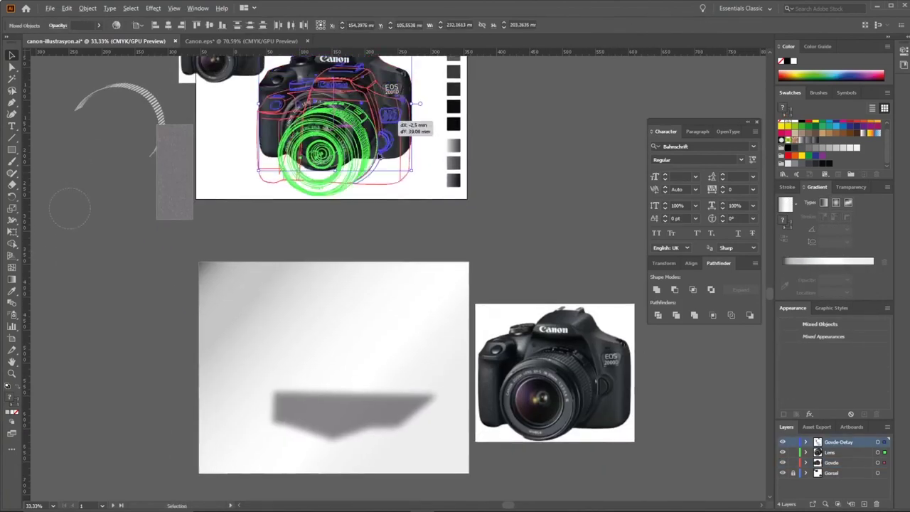
{"action": "left_click_drag", "start_coordinate": [384, 135], "coordinate": [377, 348]}
{"action": "right_click", "coordinate": [376, 330]}
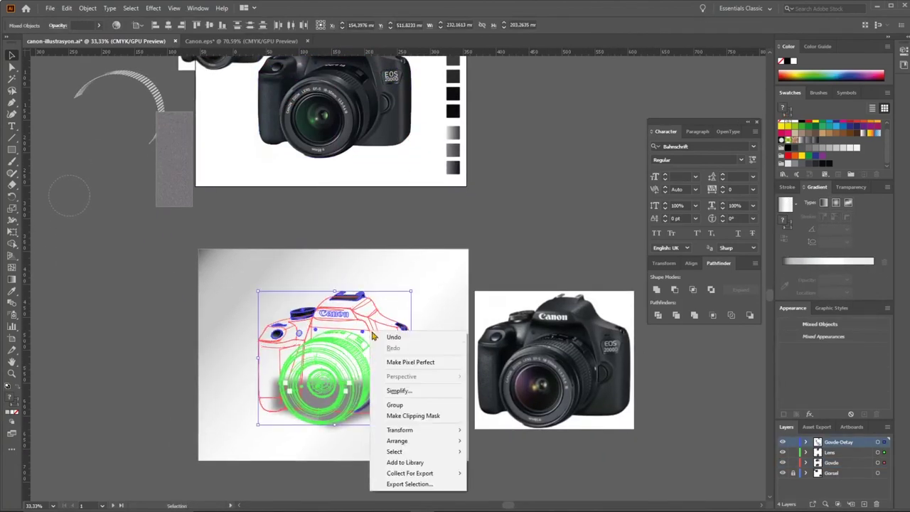
{"action": "key", "text": "Escape"}
{"action": "key", "text": "ctrl+y"}
{"action": "left_click", "coordinate": [498, 254]}
Nudge the soft shadow slightly upward under the camera and hide all panels
{"action": "scroll", "coordinate": [498, 254], "scroll_direction": "up", "scroll_amount": 2}
{"action": "scroll", "coordinate": [500, 263], "scroll_direction": "down", "scroll_amount": 1}
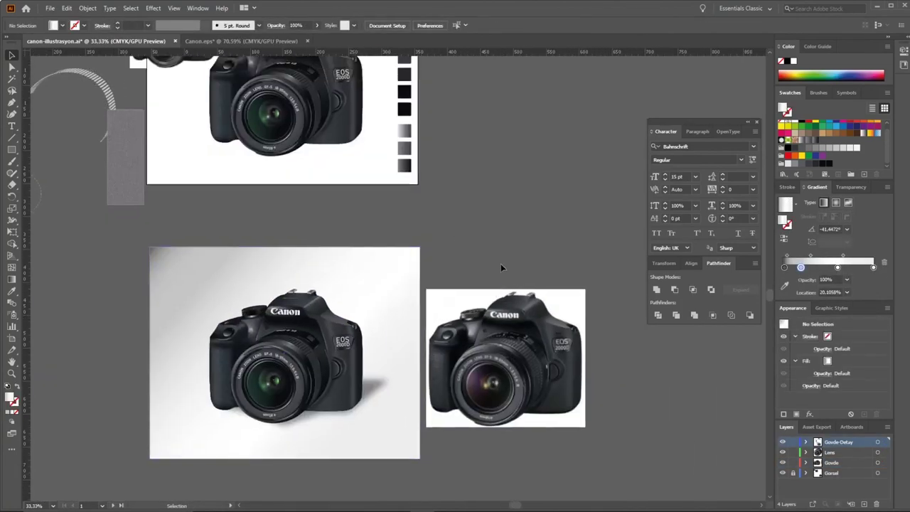
{"action": "scroll", "coordinate": [303, 389], "scroll_direction": "up", "scroll_amount": 1}
{"action": "left_click_drag", "start_coordinate": [303, 389], "coordinate": [366, 325]}
{"action": "double_click", "coordinate": [369, 384]}
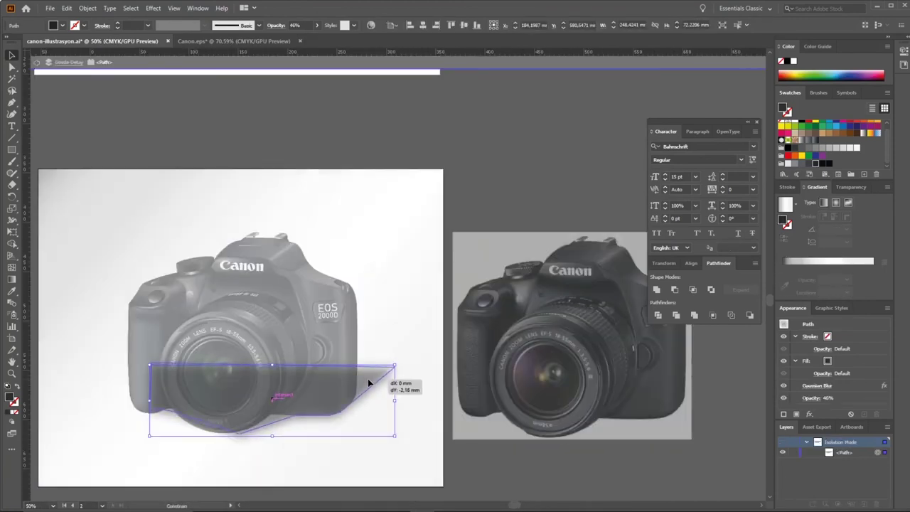
{"action": "double_click", "coordinate": [505, 199]}
{"action": "scroll", "coordinate": [503, 199], "scroll_direction": "down", "scroll_amount": 1}
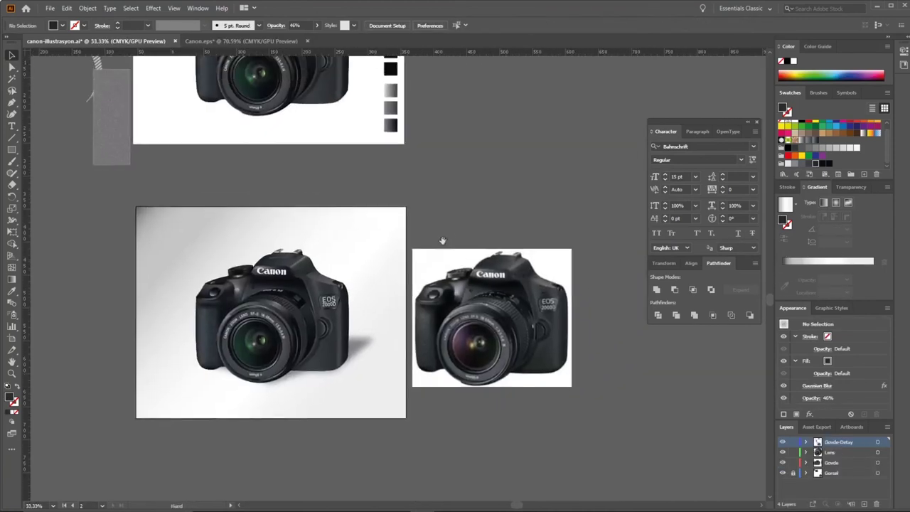
{"action": "scroll", "coordinate": [396, 269], "scroll_direction": "up", "scroll_amount": 1}
{"action": "key", "text": "Tab"}
{"action": "left_click_drag", "start_coordinate": [491, 168], "coordinate": [580, 131]}
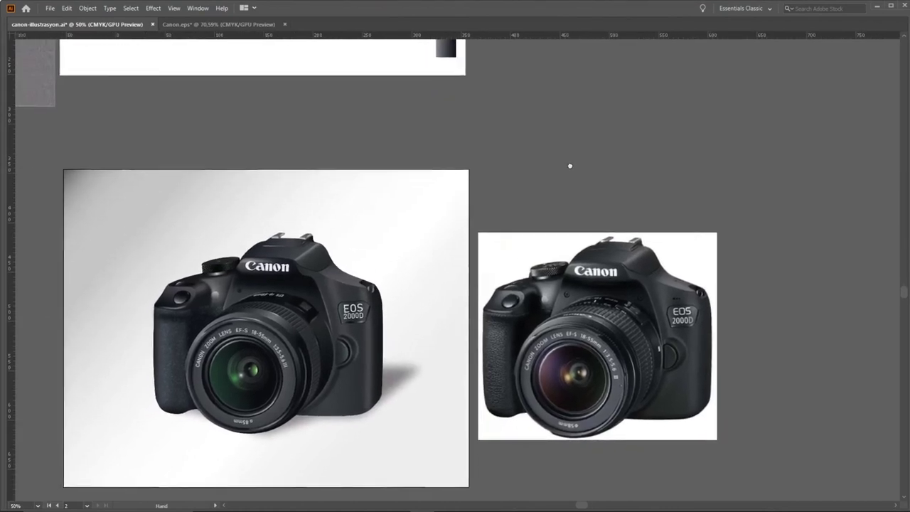